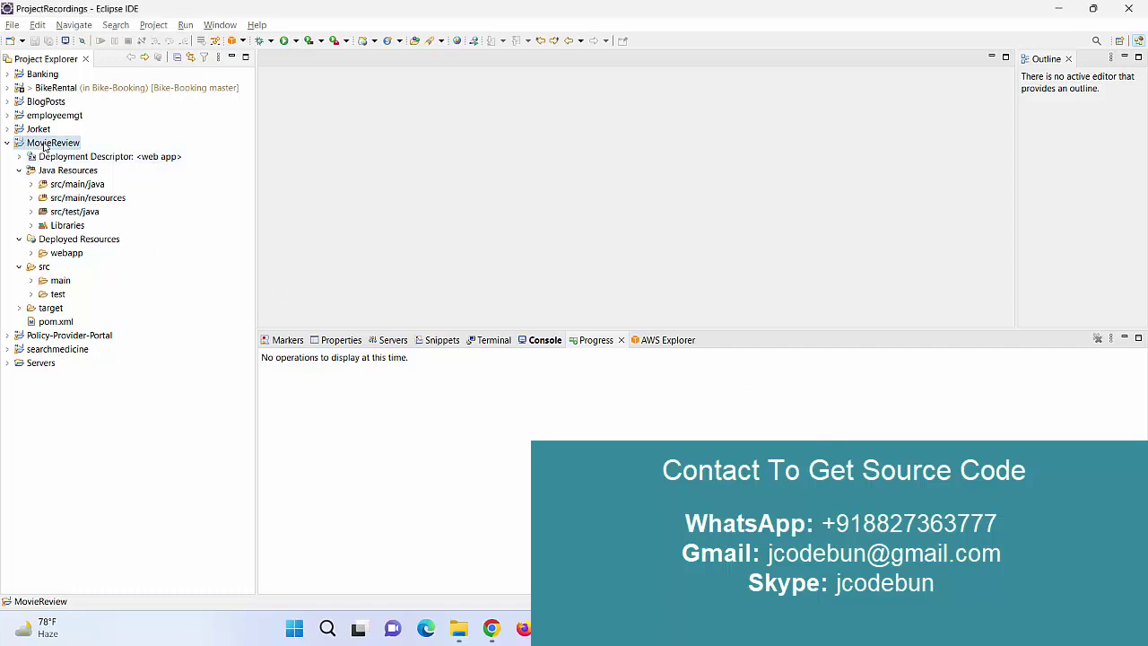
Run MovieReview on the local Tomcat v8.5 server and close the other browser tabs
right_click(44, 143)
mouse_move(84, 407)
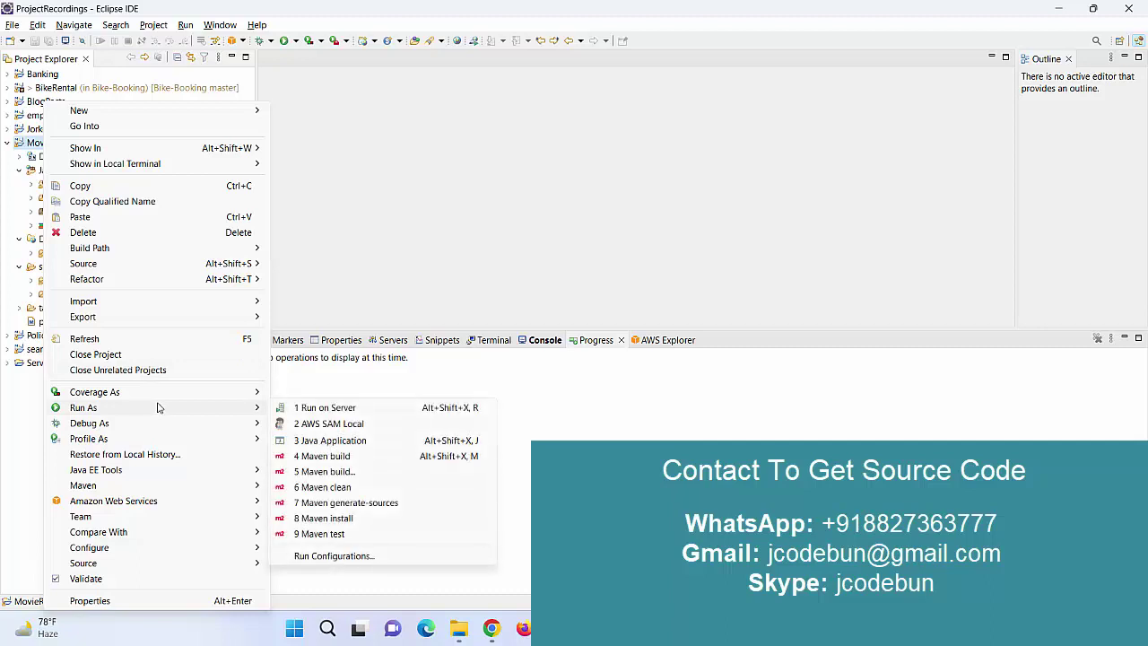
left_click(306, 410)
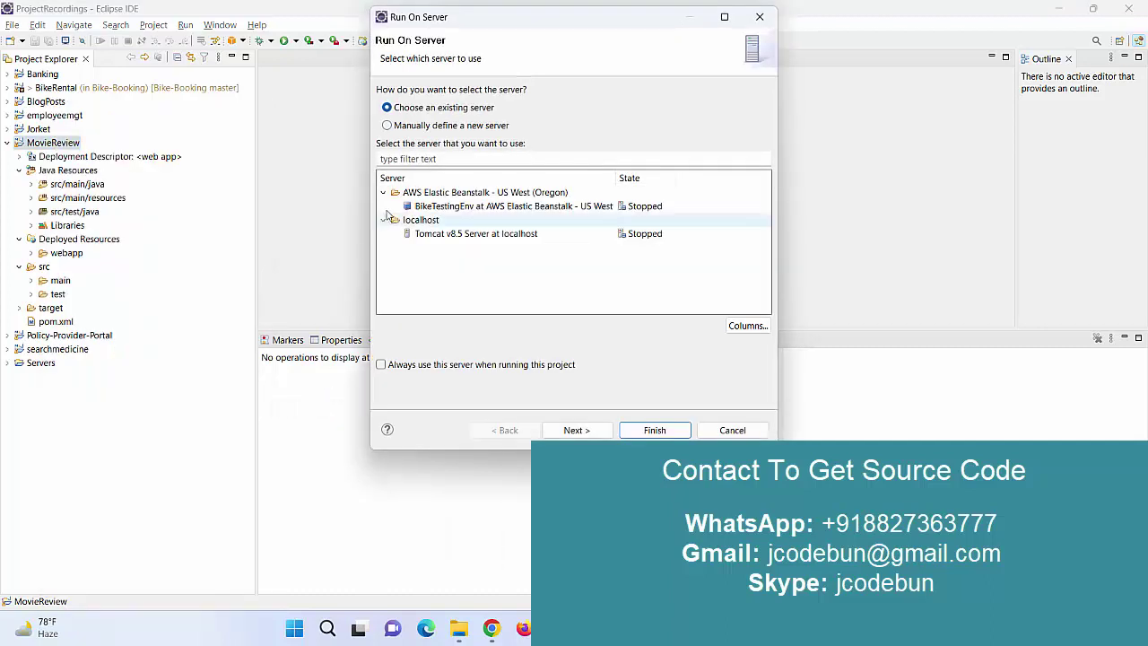
left_click(449, 234)
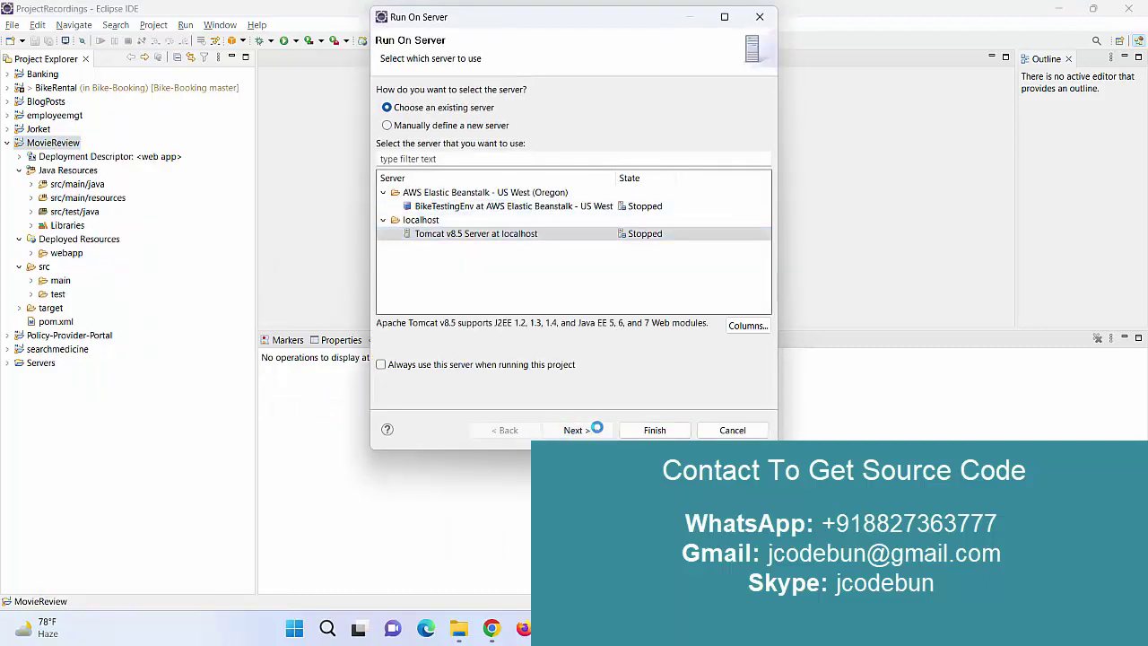
left_click(653, 429)
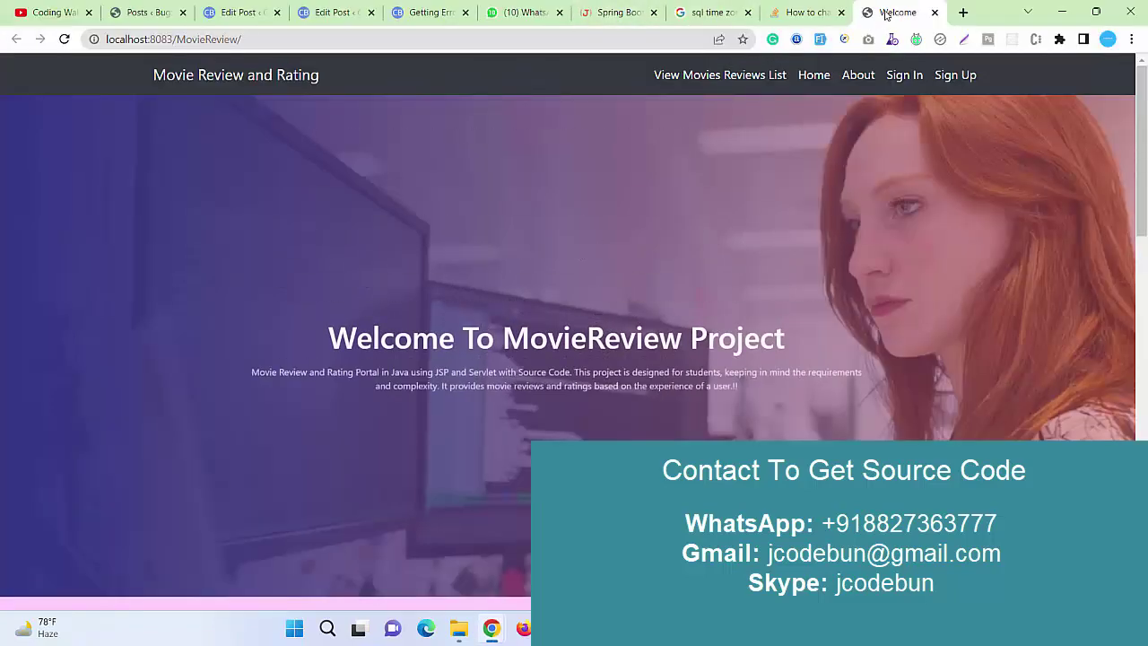
right_click(887, 12)
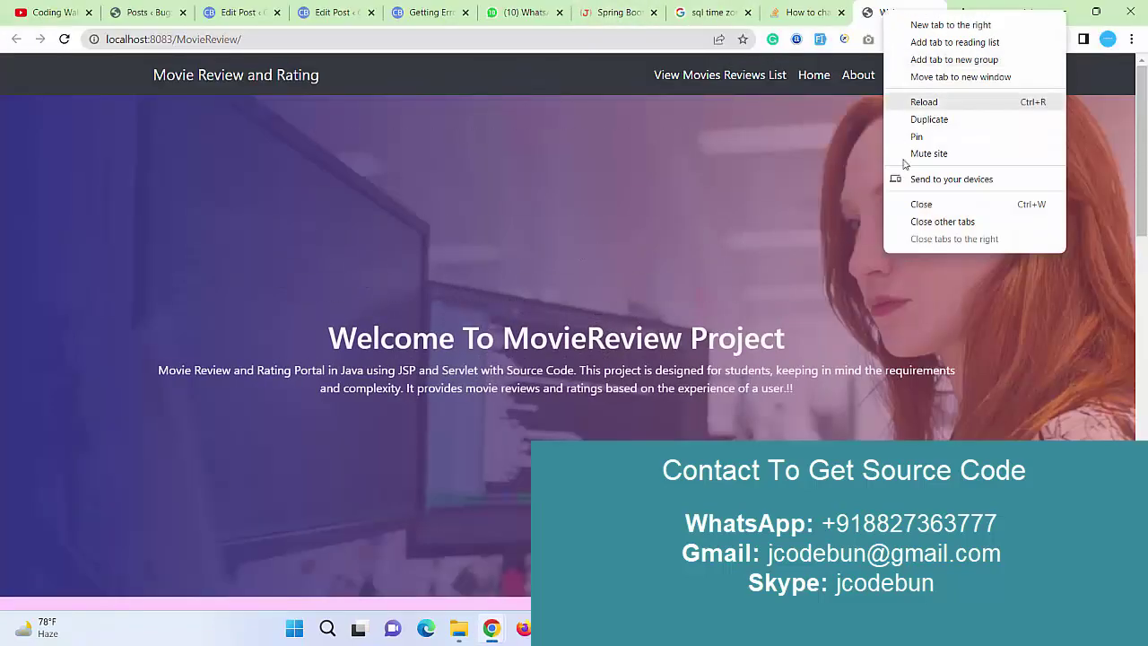
left_click(930, 221)
Expand src/main/java and src/main, review pom.xml's dependencies, then switch to MySQL Workbench
left_click(1062, 9)
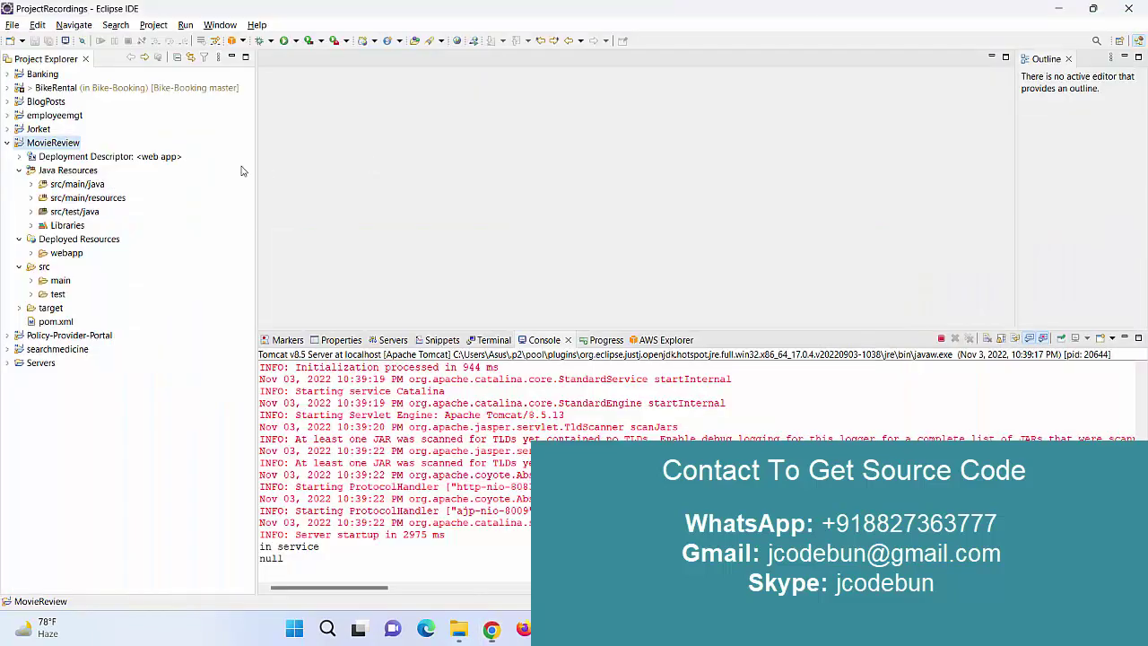
left_click(31, 185)
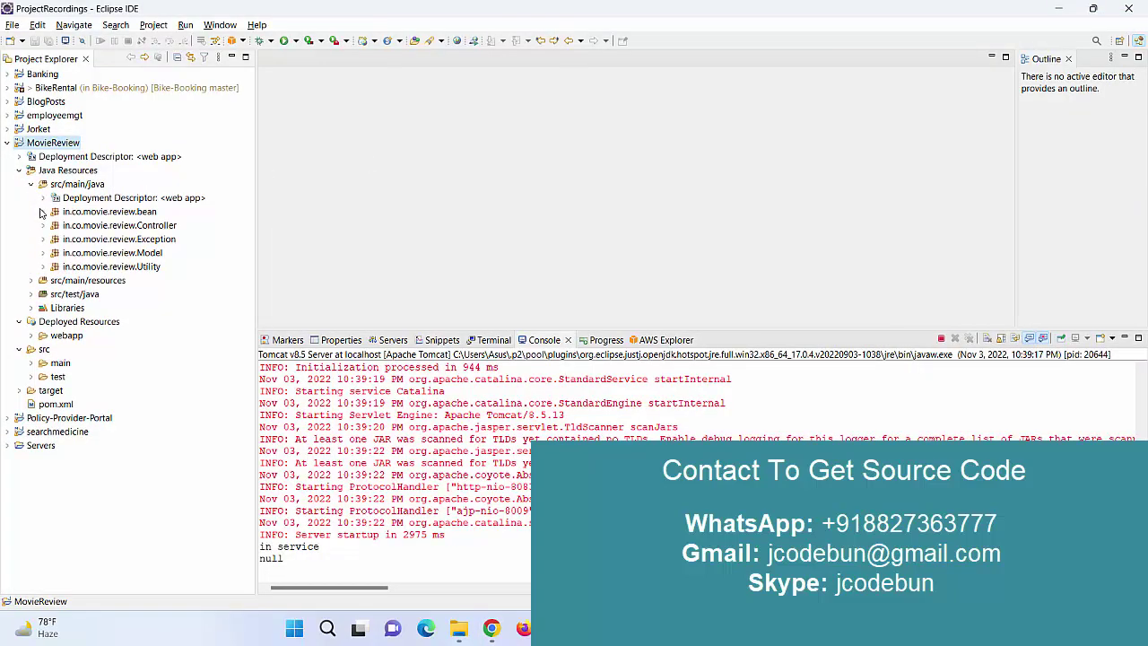
left_click(32, 362)
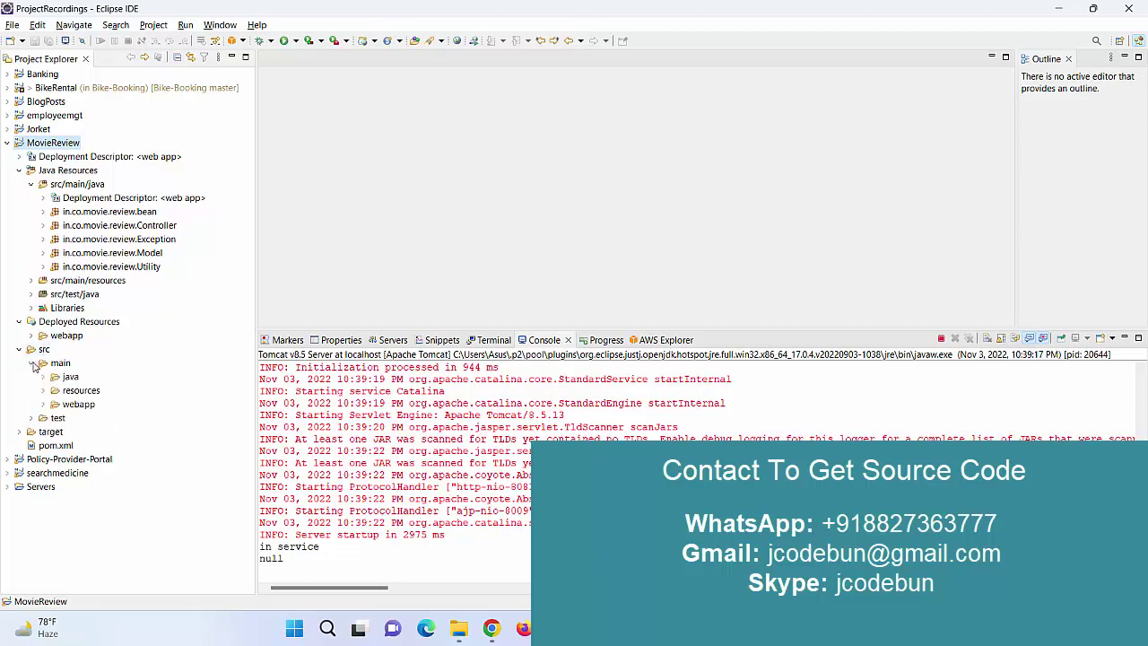
double_click(49, 445)
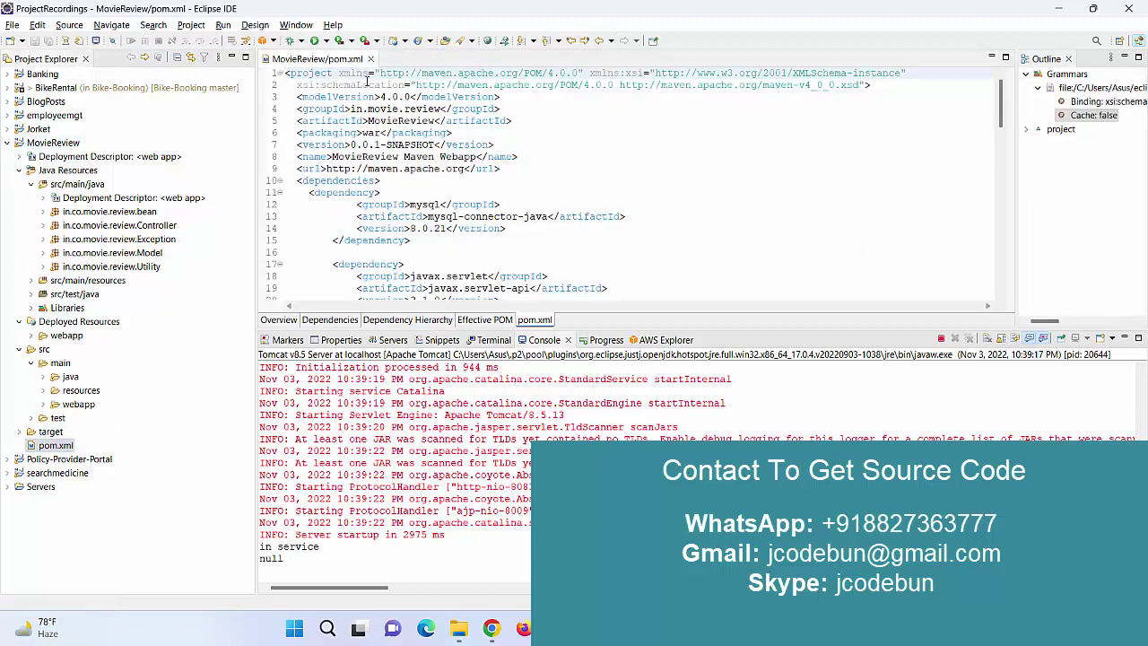
left_click(370, 59)
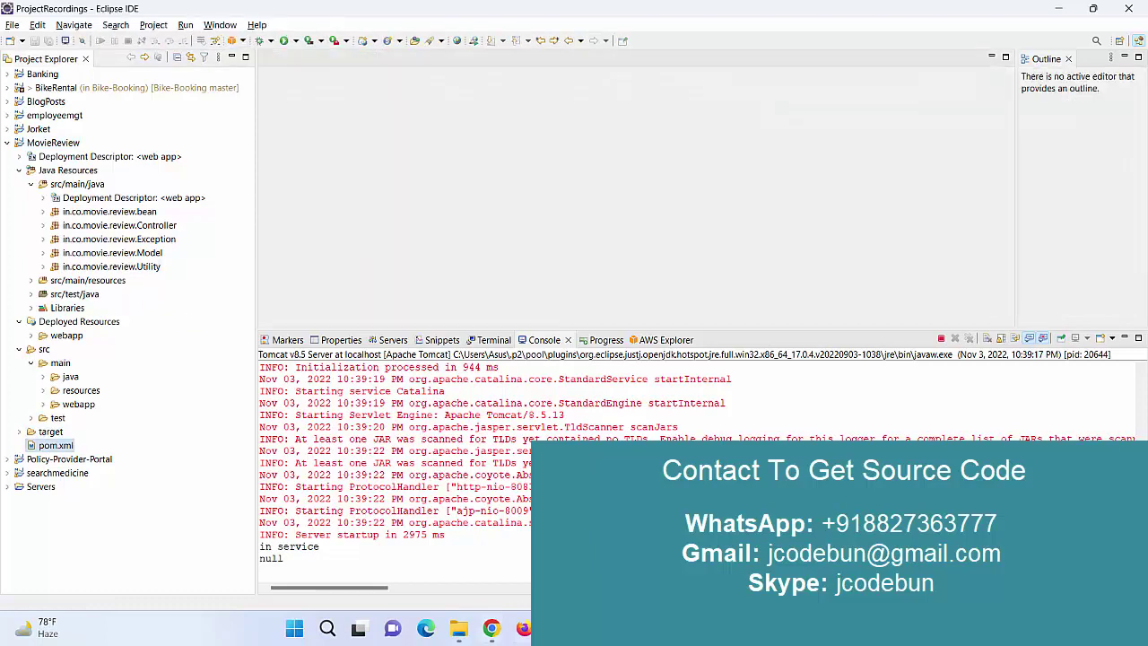
key("alt+Tab")
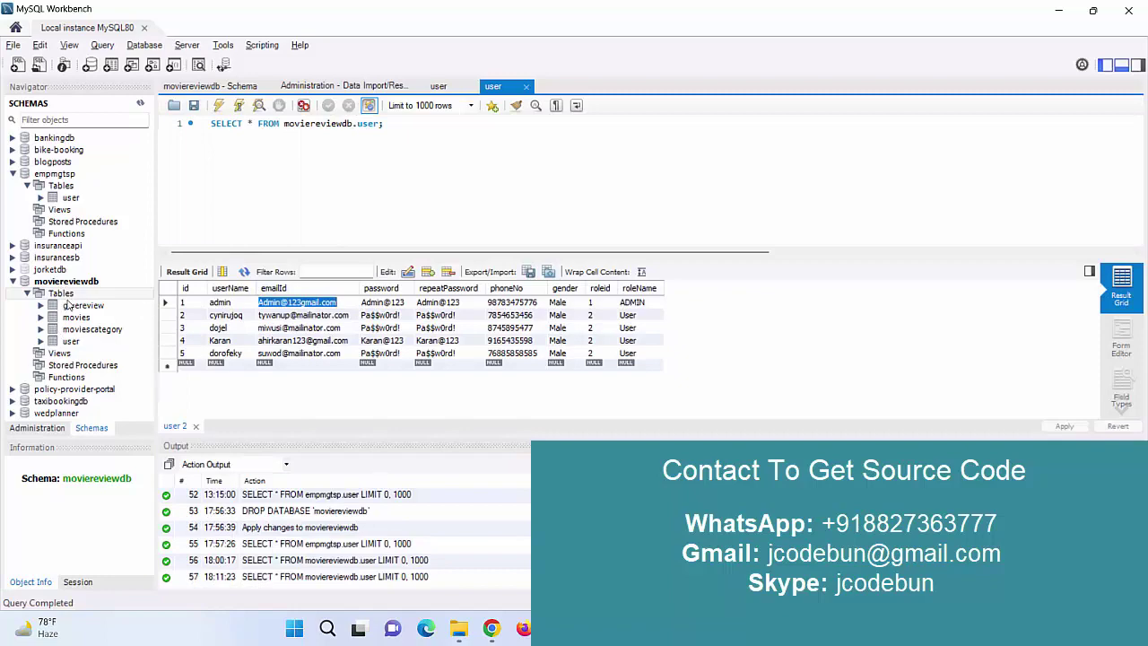
Minimize MySQL Workbench after viewing the moviereviewdb user records to return to Eclipse
mouse_move(83, 306)
left_click(1058, 11)
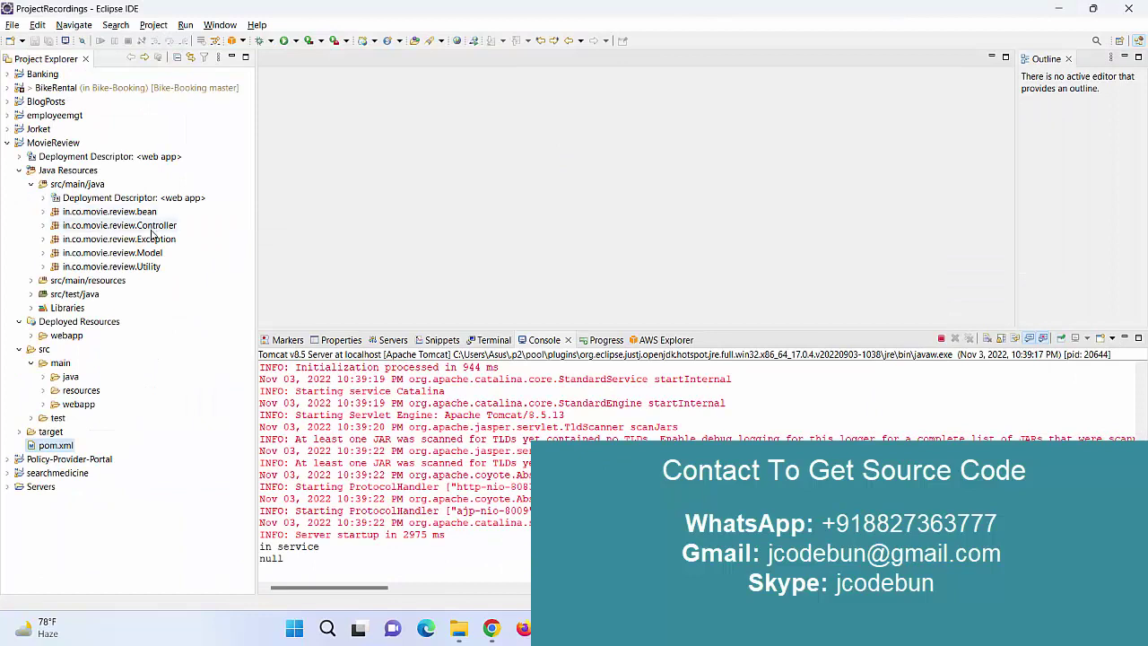
Expand webapp > jsp and read through About.jsp, then close it and collapse jsp
left_click(42, 406)
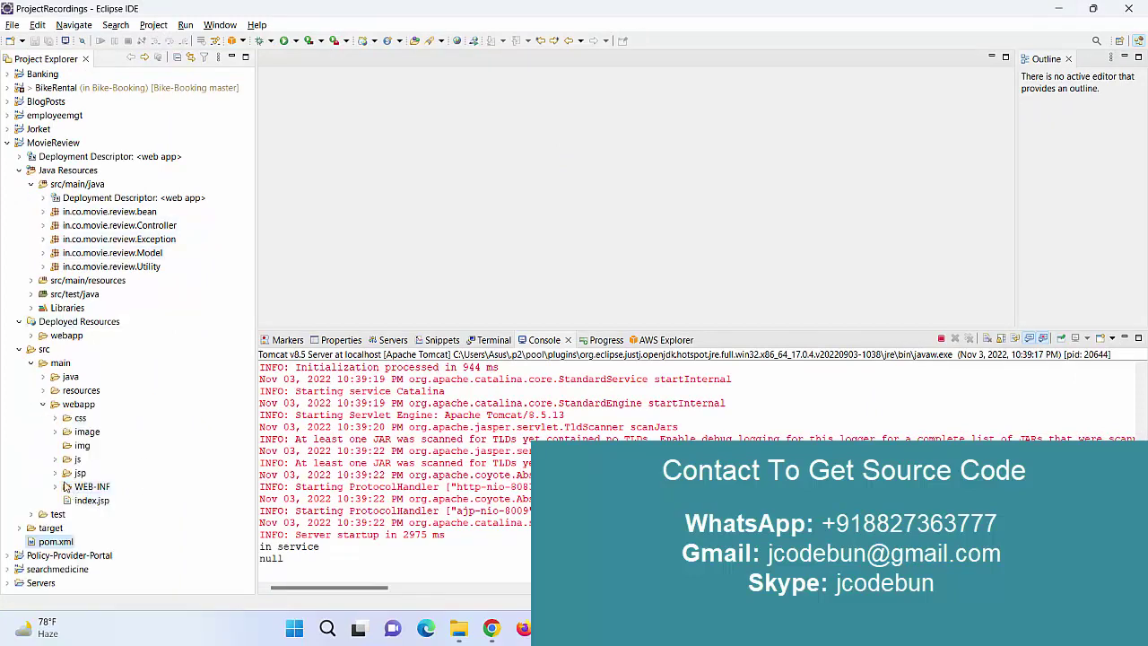
left_click(59, 473)
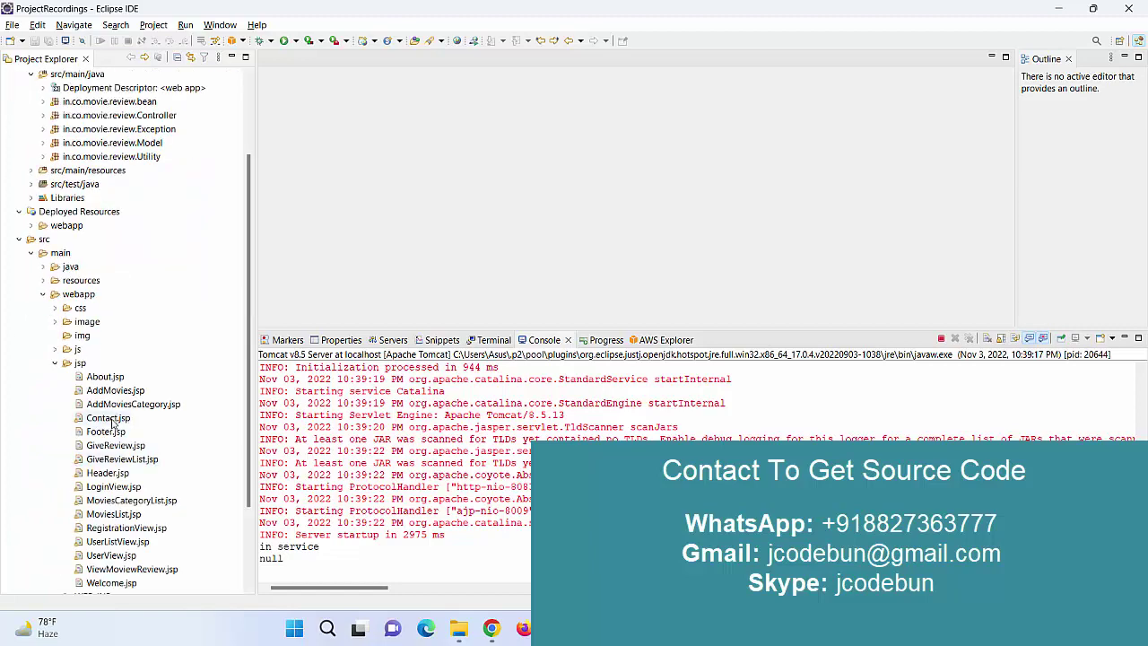
double_click(113, 380)
scroll(529, 211, "down", 8)
scroll(529, 211, "down", 15)
scroll(529, 211, "down", 11)
scroll(529, 212, "down", 2)
scroll(529, 212, "up", 4)
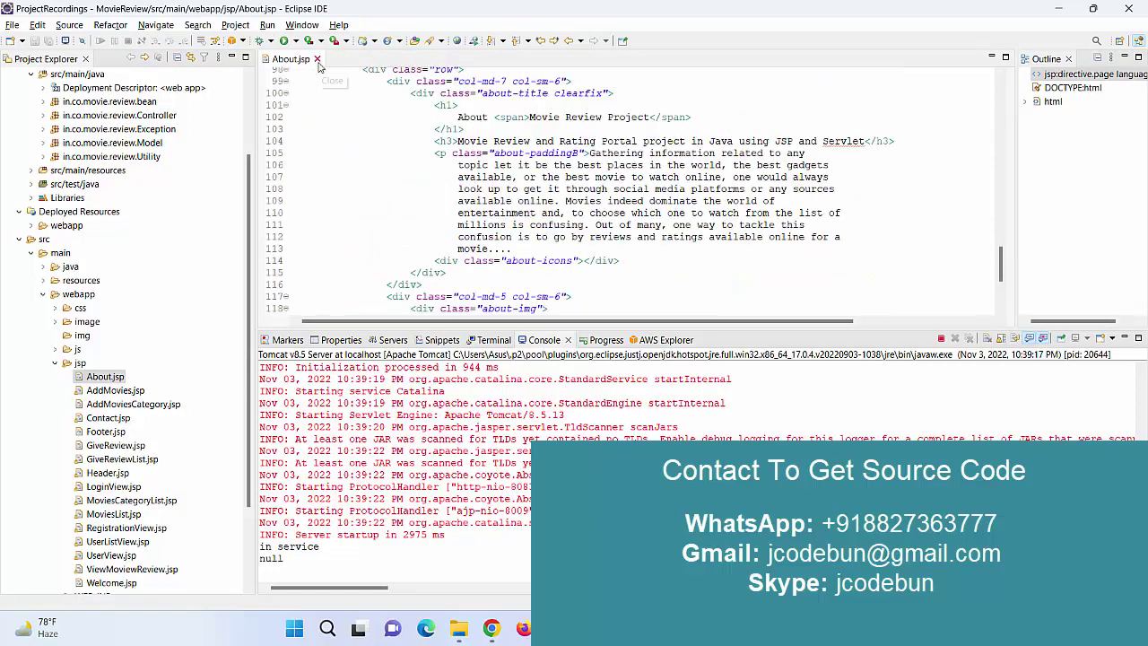
left_click(317, 58)
left_click(54, 364)
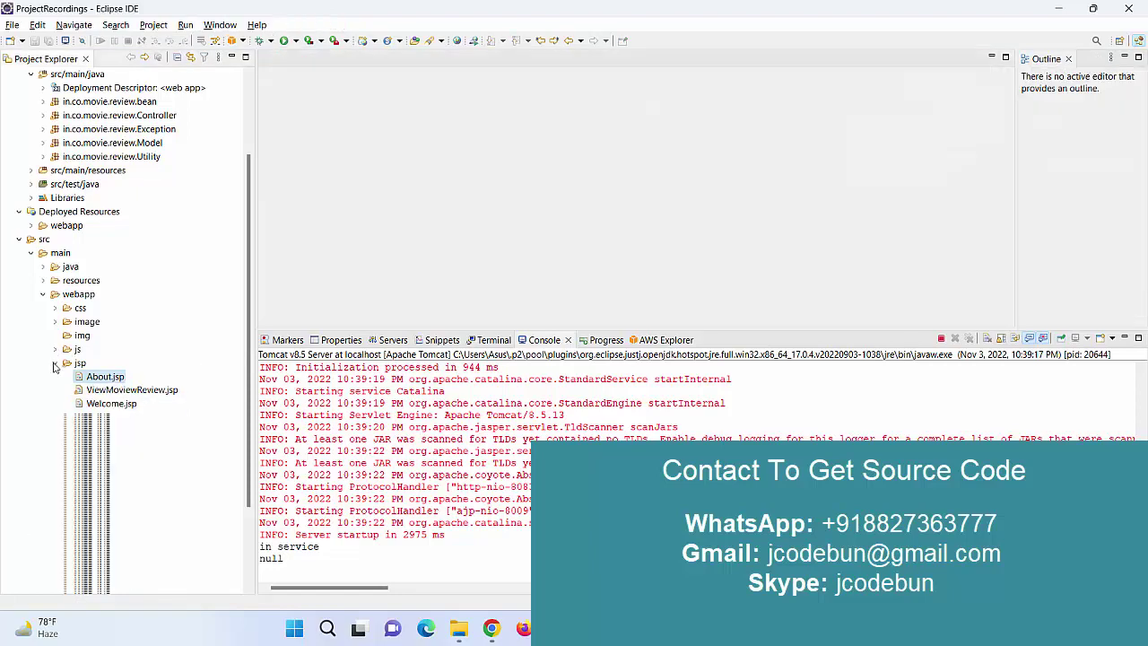
Check Tomcat's running status in the Servers view and relaunch MovieReview on the server
scroll(89, 341, "up", 3)
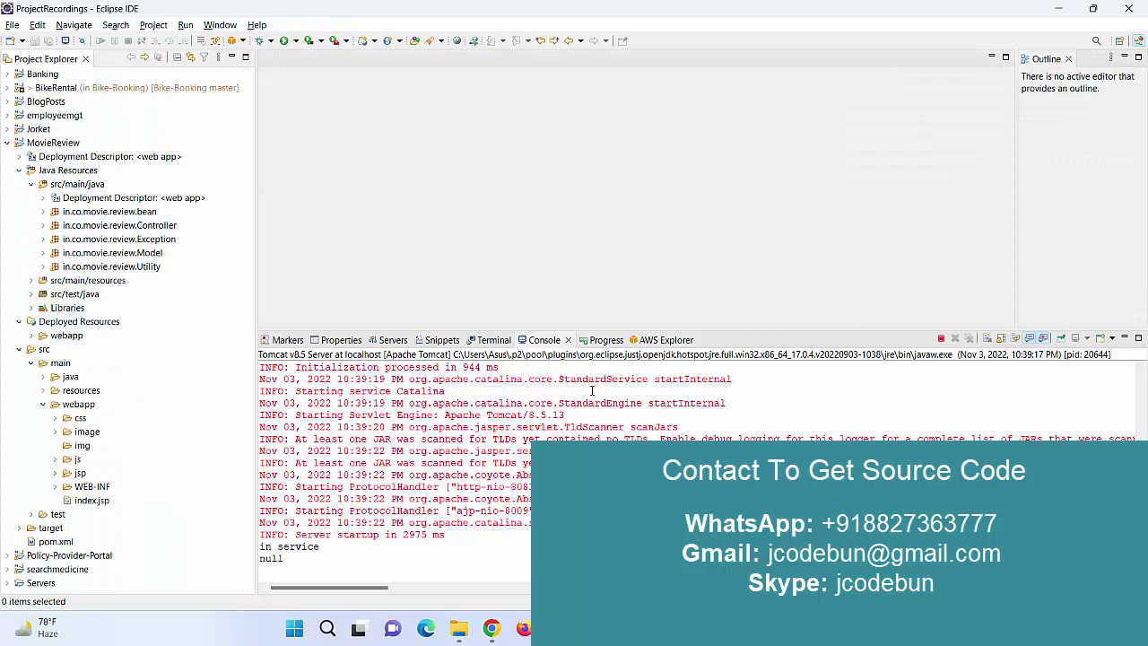
left_click(392, 340)
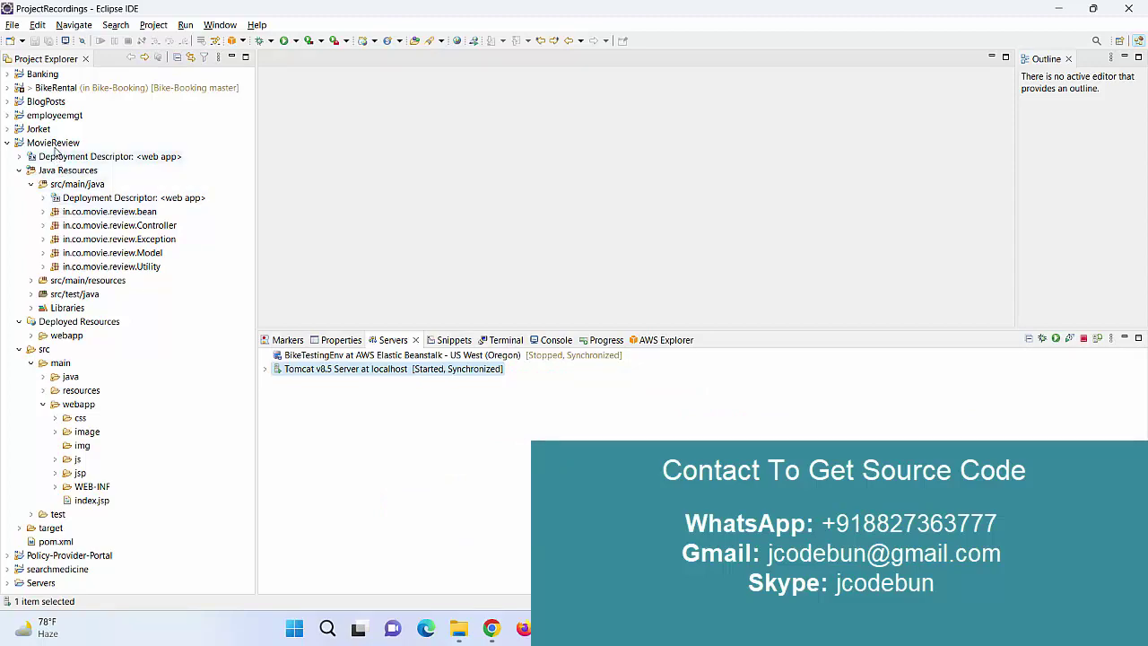
right_click(55, 146)
mouse_move(94, 407)
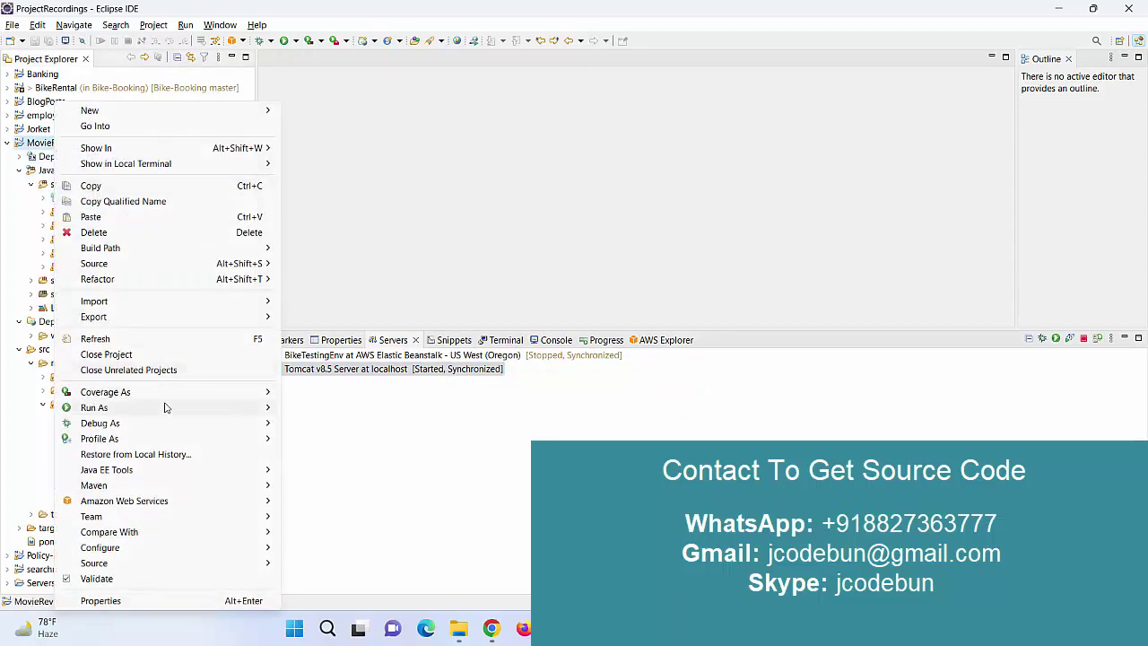
left_click(338, 408)
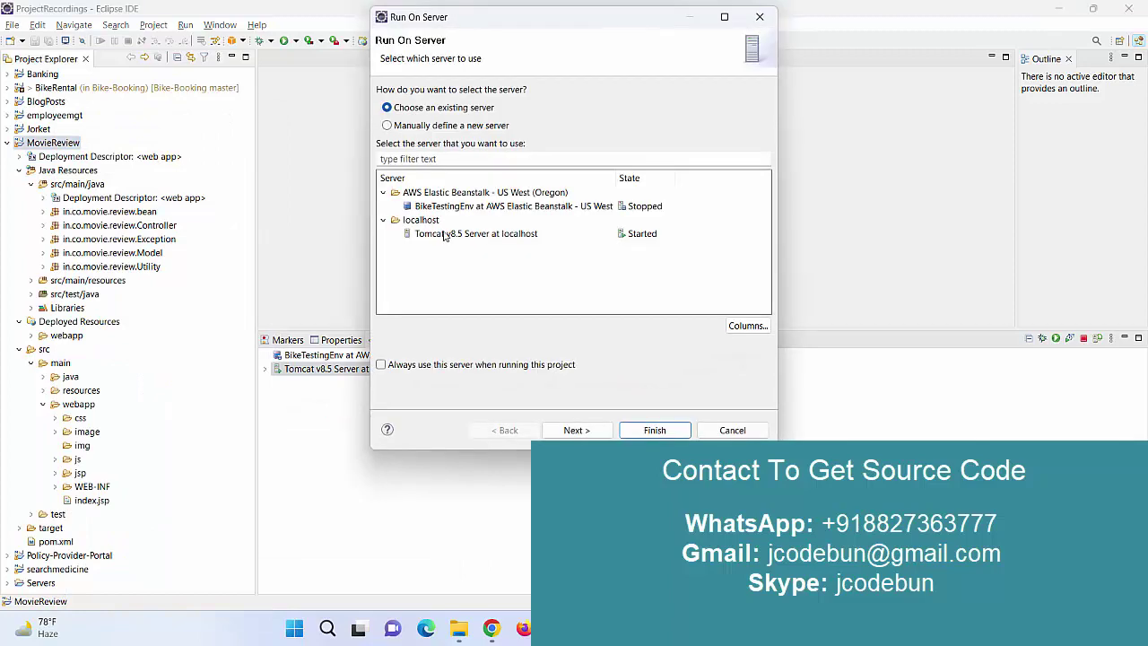
Finish the launch on the started Tomcat and reload MovieReview's welcome page in Chrome
left_click(634, 430)
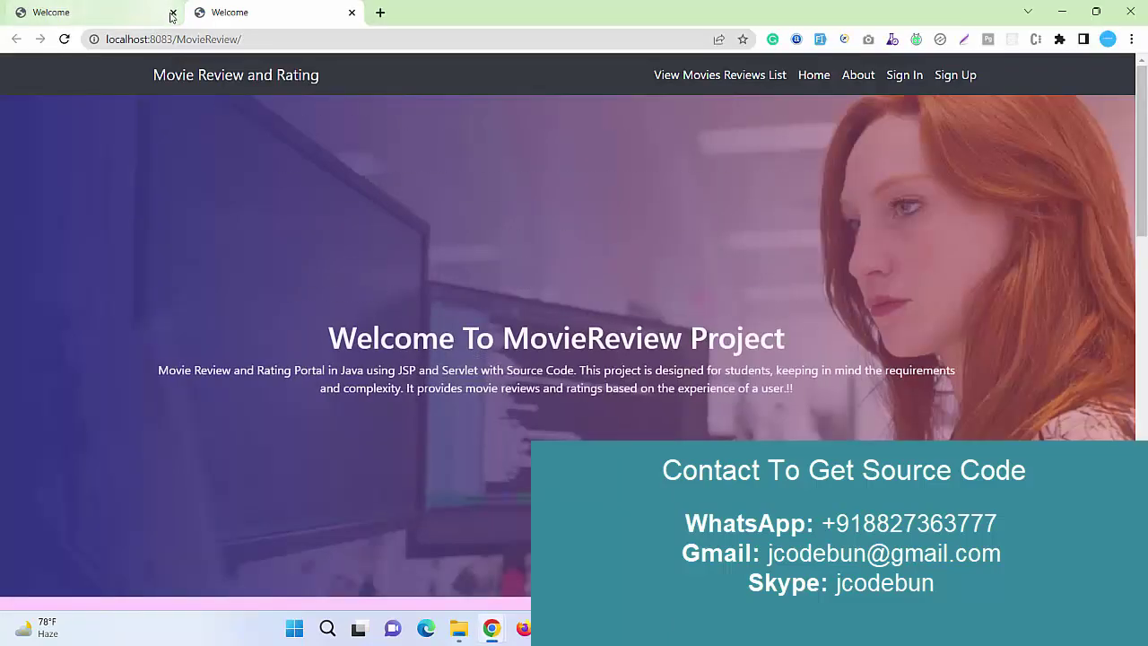
left_click(173, 11)
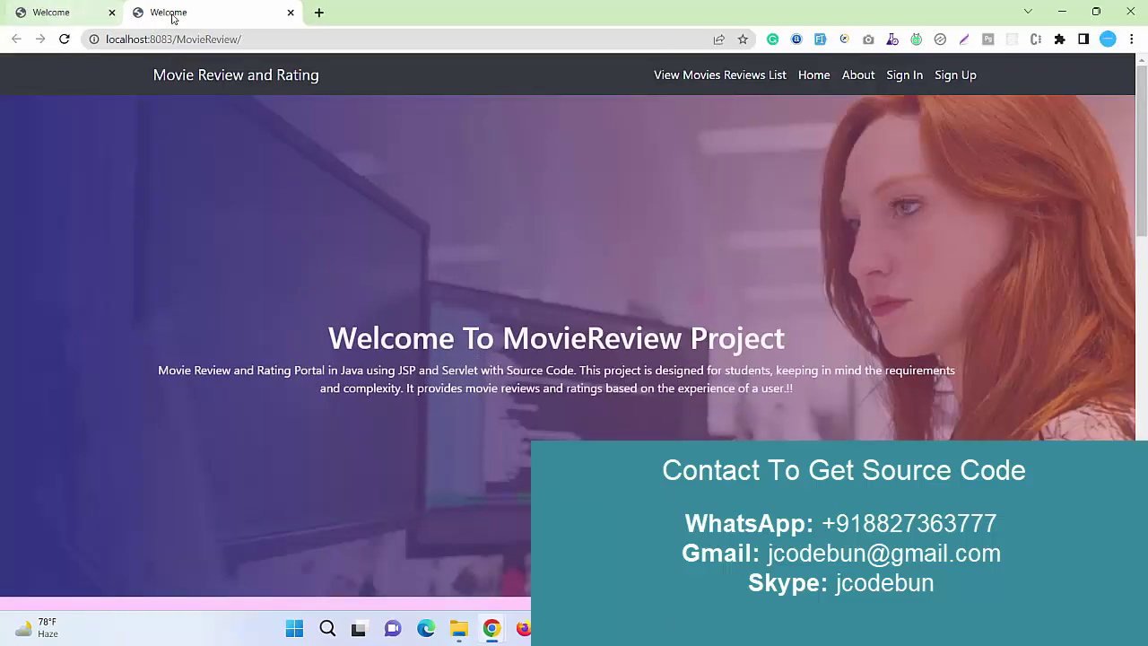
scroll(118, 183, "down", 2)
scroll(212, 223, "down", 8)
scroll(224, 235, "up", 8)
scroll(231, 241, "up", 2)
left_click(197, 80)
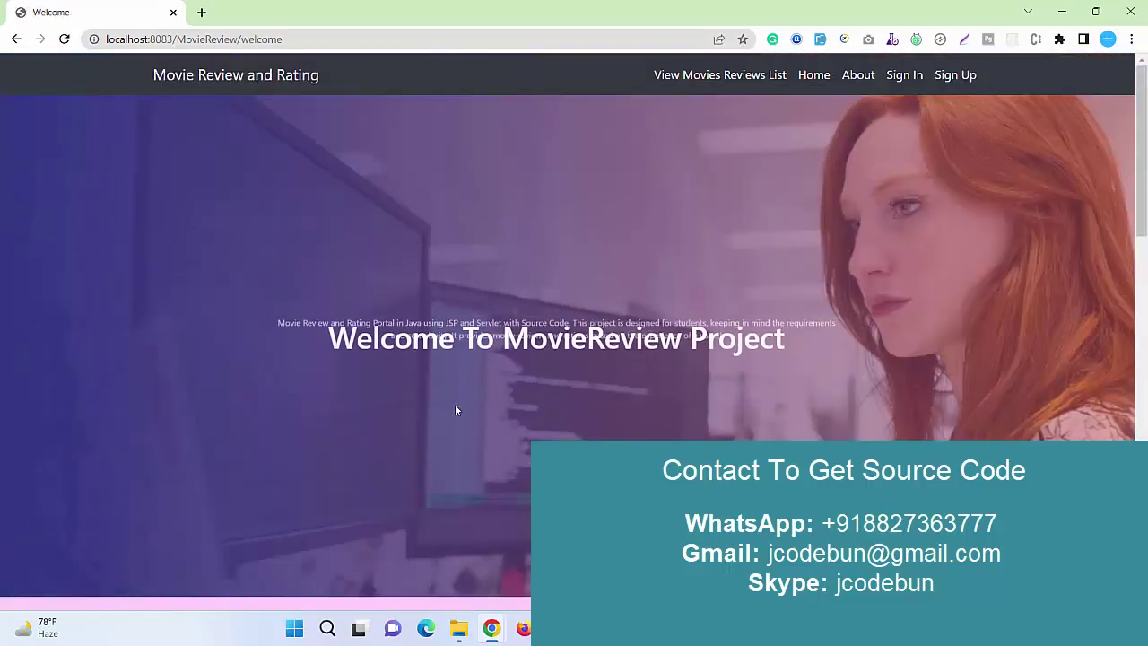
Browse the welcome page and the two-movie review list, then go to the About Us page
scroll(456, 403, "down", 3)
scroll(455, 399, "up", 3)
scroll(454, 396, "down", 5)
scroll(453, 399, "down", 7)
scroll(451, 402, "up", 4)
scroll(451, 403, "up", 10)
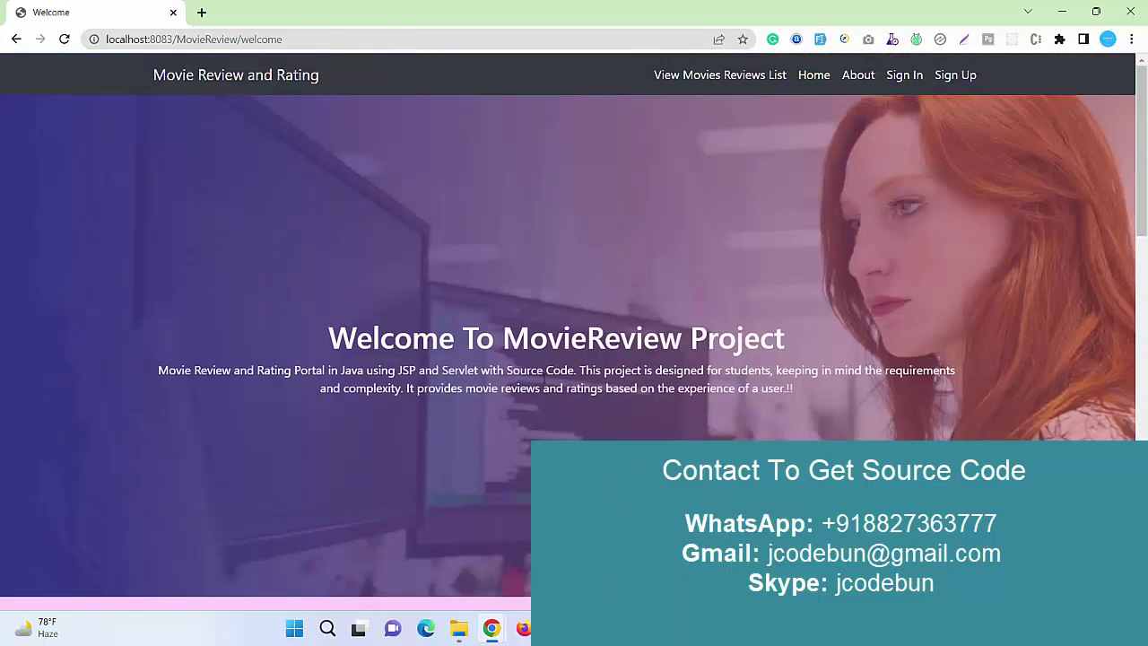
left_click(690, 80)
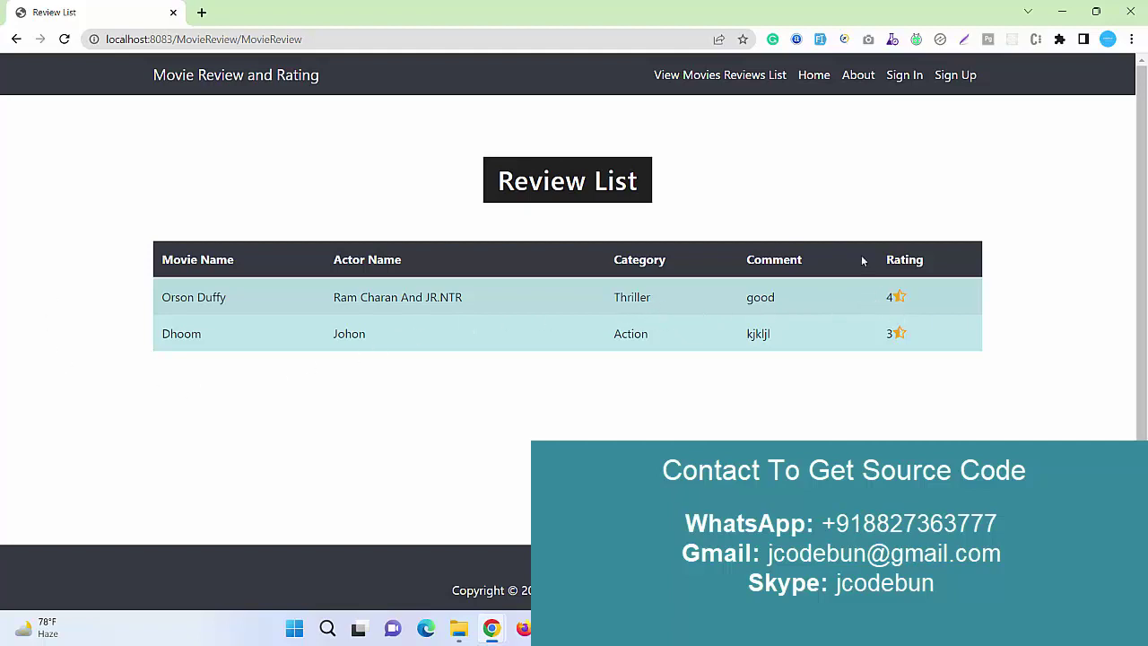
left_click(814, 77)
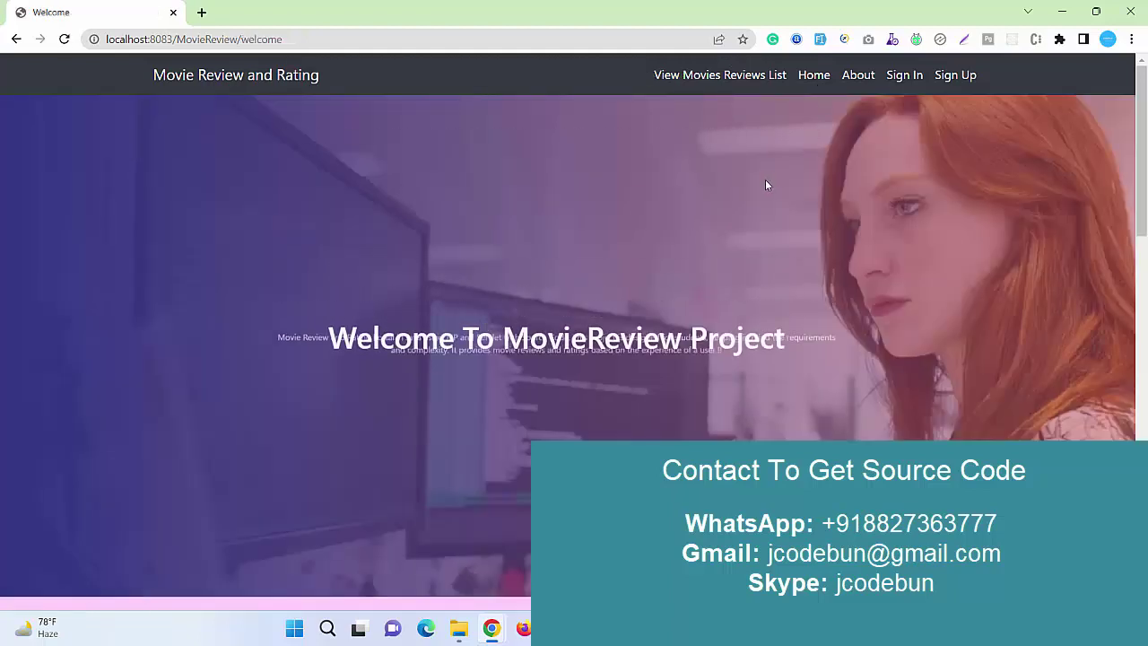
left_click(858, 75)
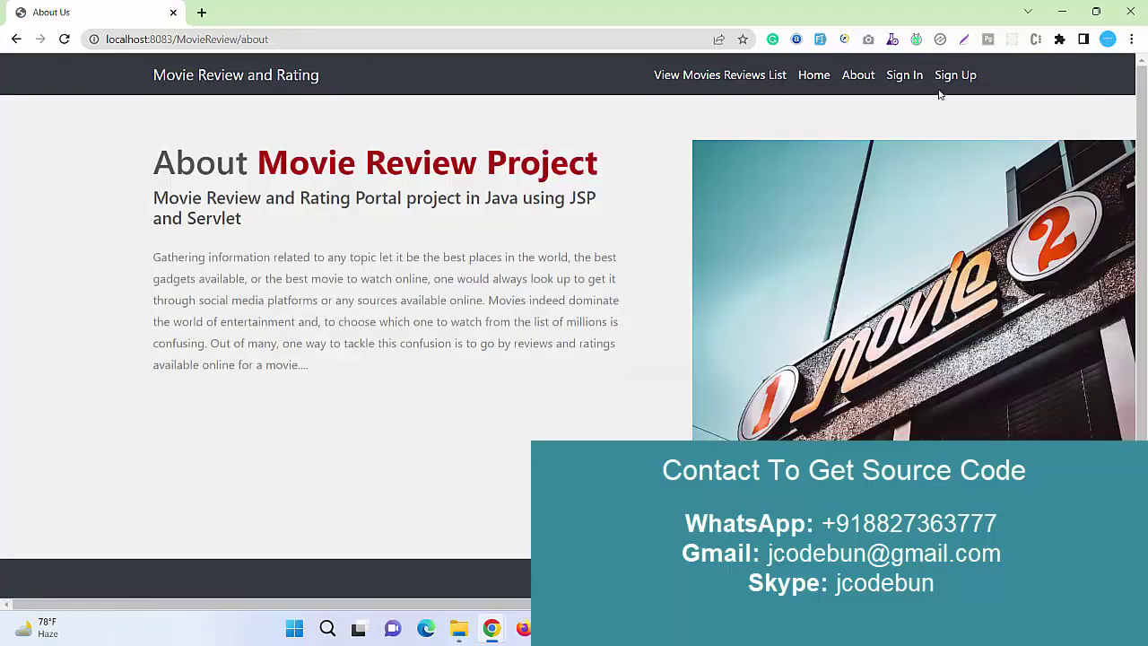
Go to Sign In, then re-run the Workbench user query showing five users
left_click(904, 76)
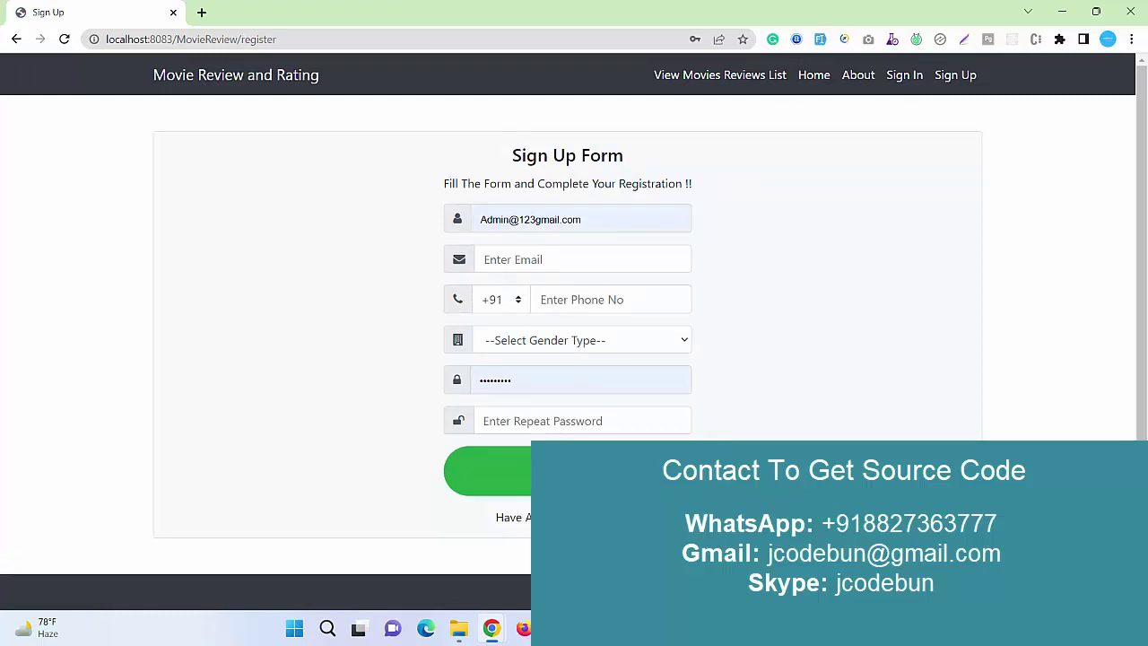
key("alt+Tab")
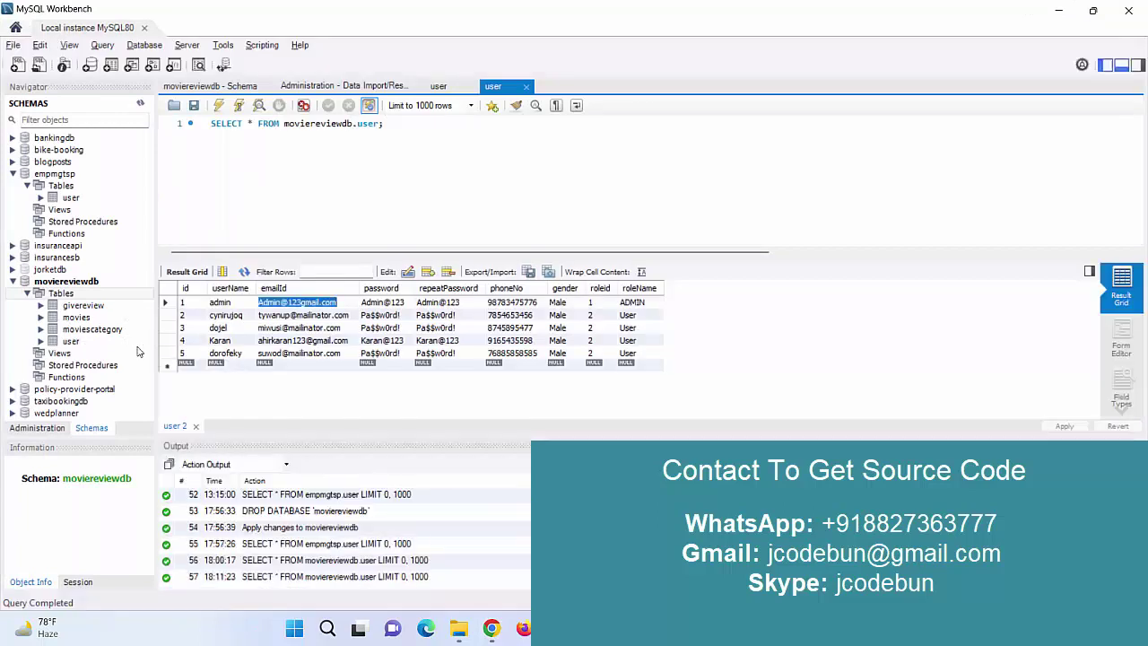
left_click(145, 340)
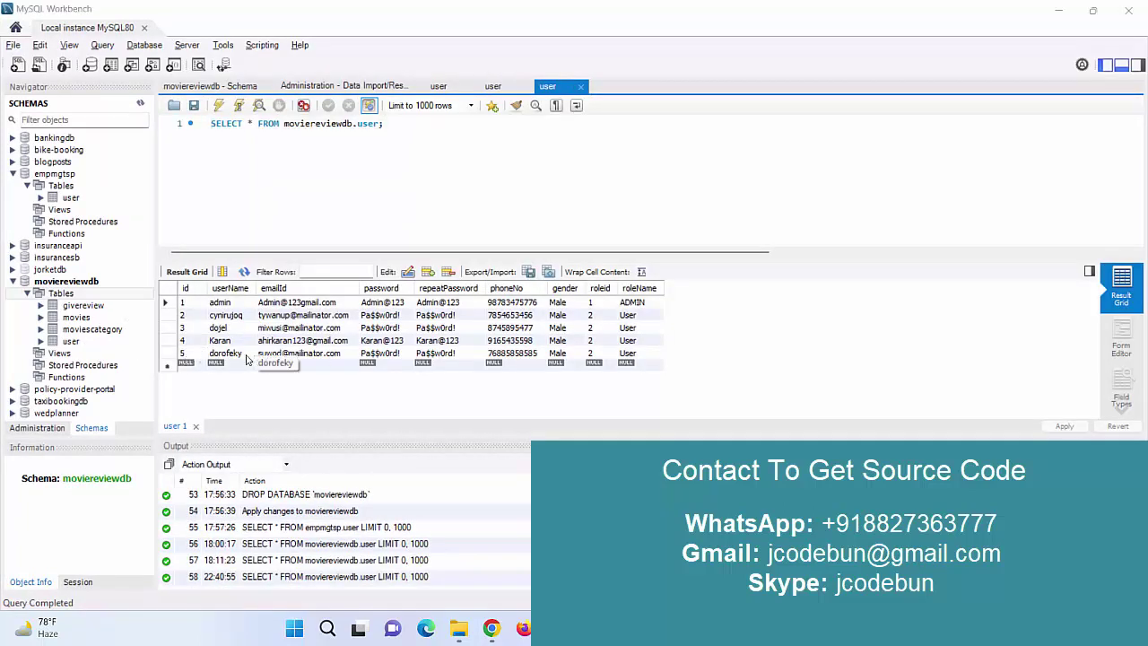
key("alt+Tab")
left_click(819, 38)
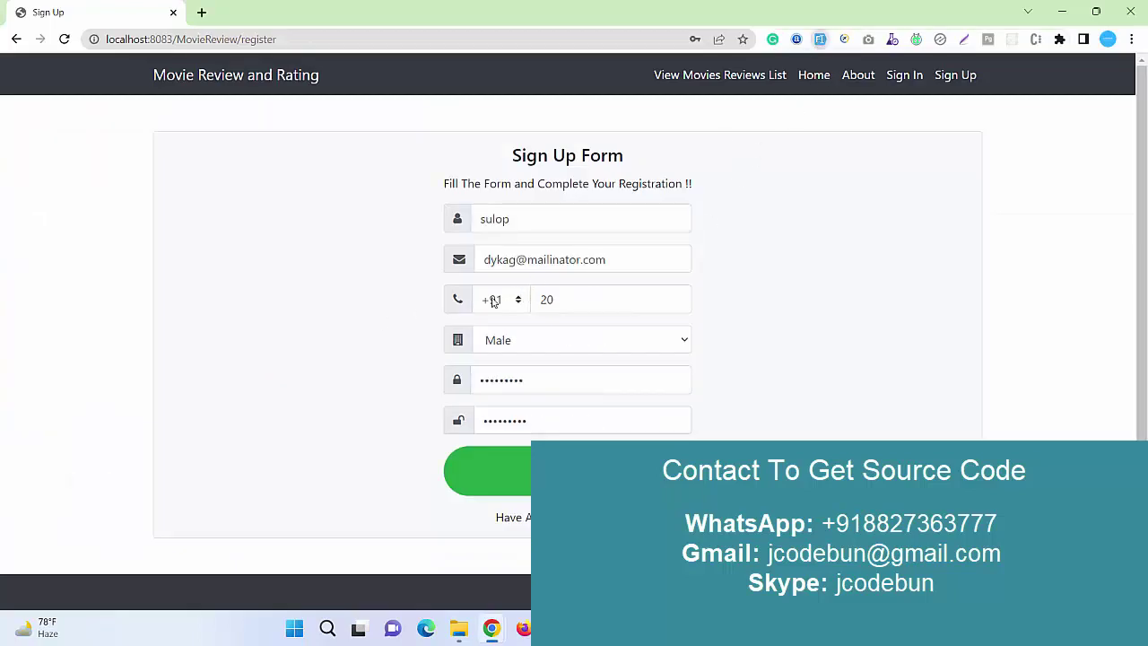
left_click_drag(598, 300, 520, 307)
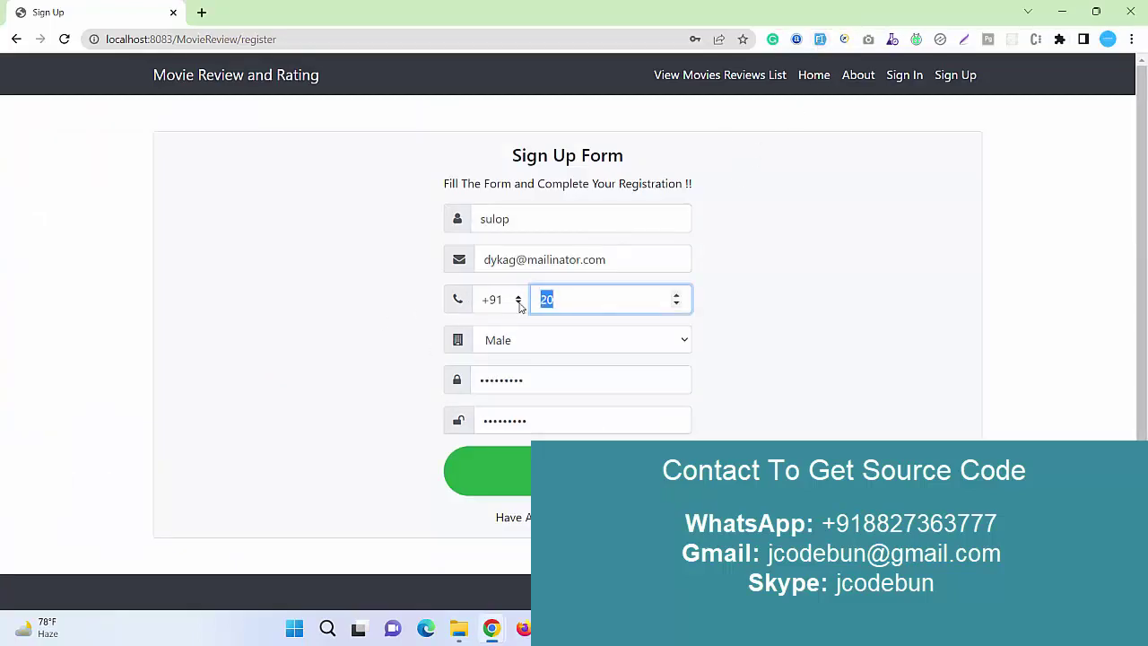
type("8585858585")
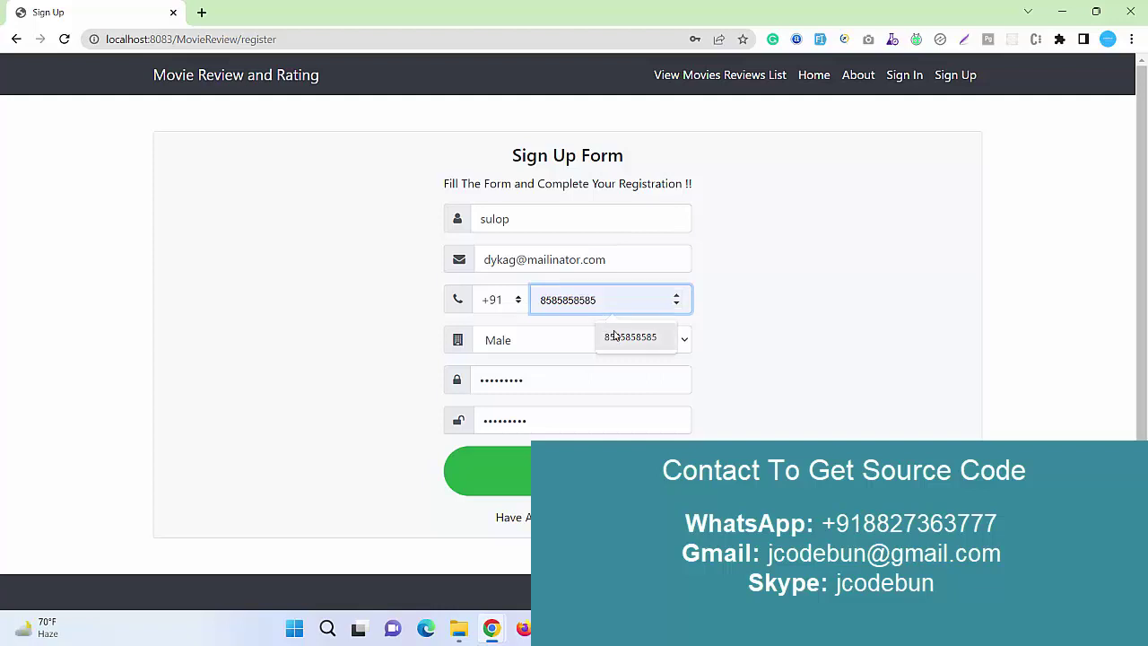
left_click(630, 336)
left_click(489, 470)
left_click(568, 215)
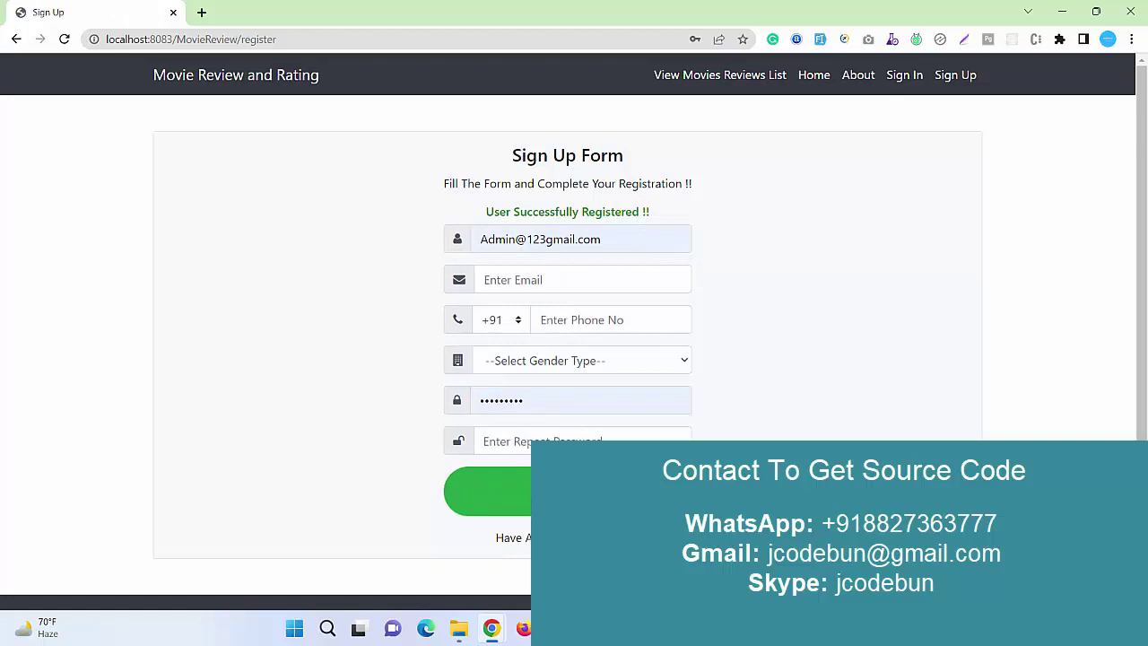
Re-run the Workbench user query to confirm sulop as row 6, then minimize Workbench
left_click(492, 628)
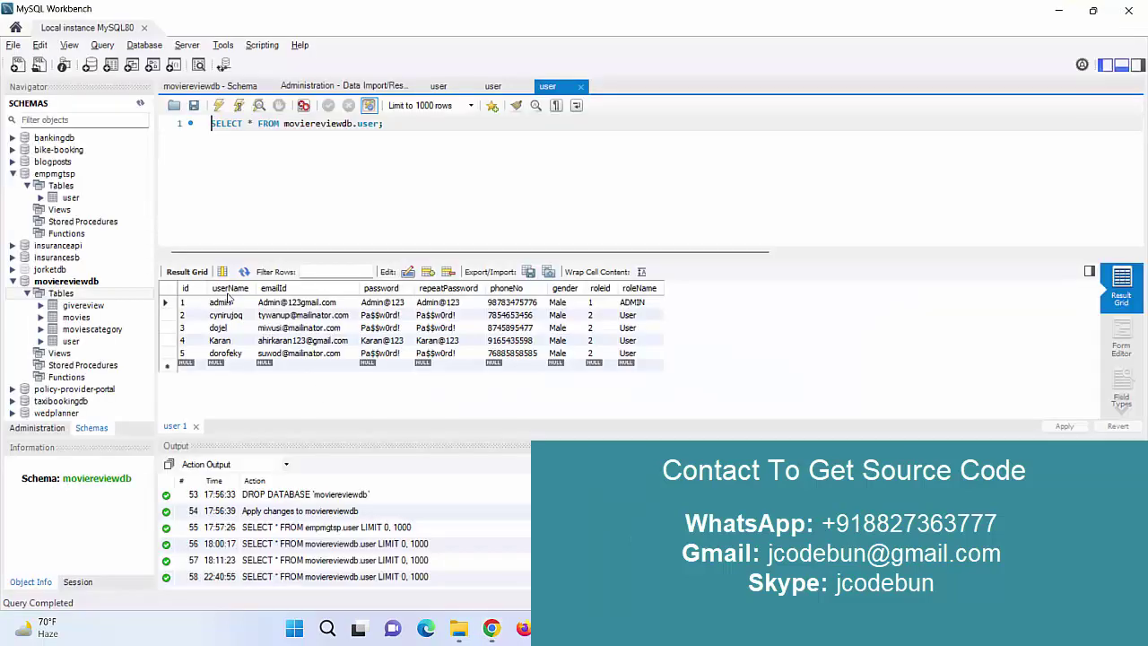
left_click(219, 107)
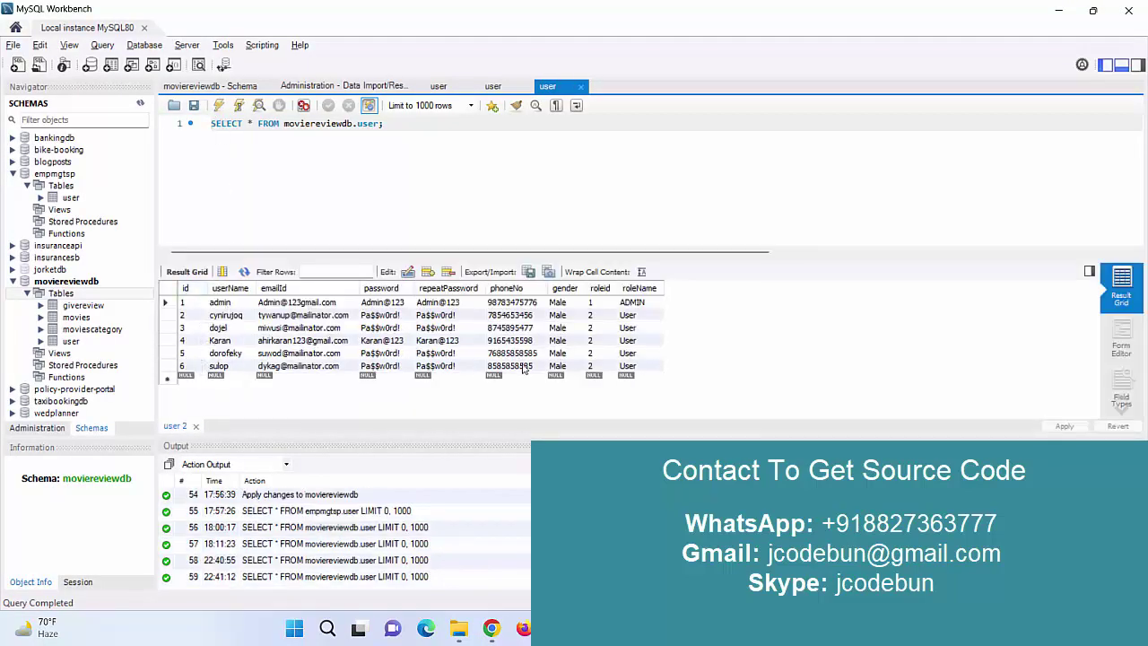
left_click(1059, 13)
Move between the Sign In and Sign Up pages, ending on Sign In
left_click(902, 77)
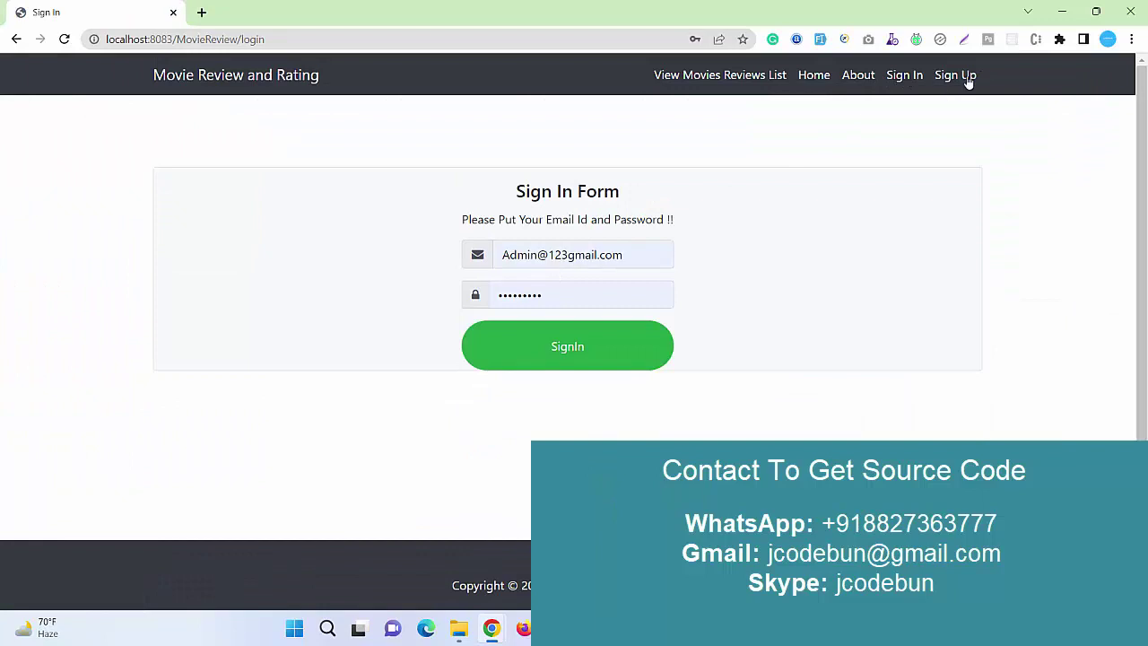
left_click(955, 74)
left_click(904, 74)
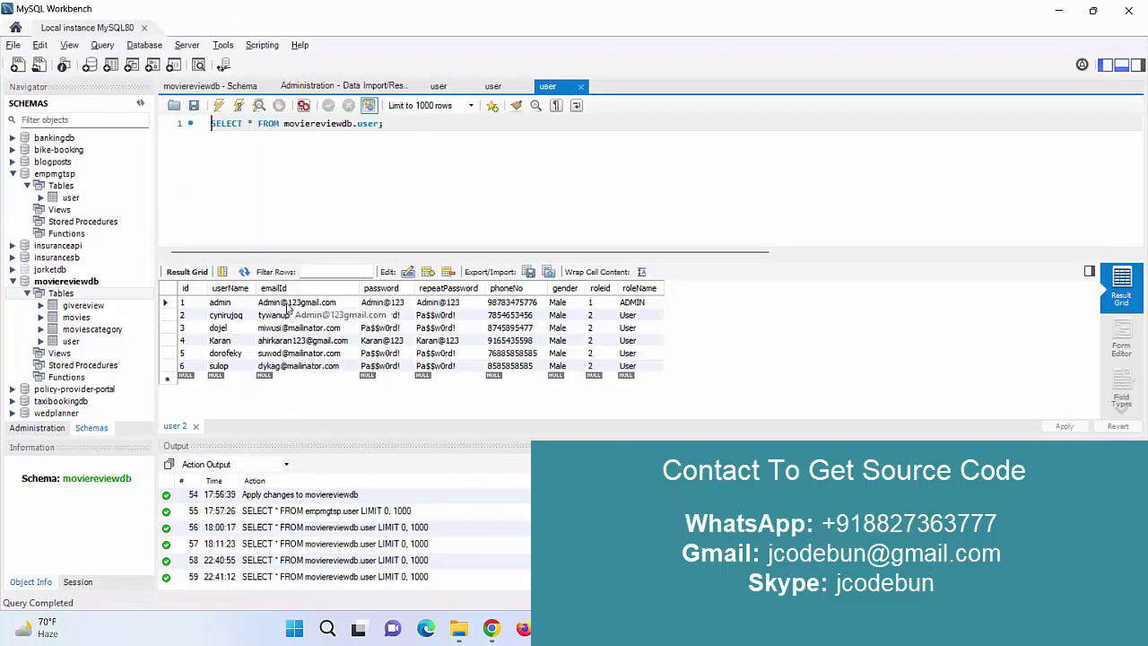
left_click(289, 305)
double_click(304, 304)
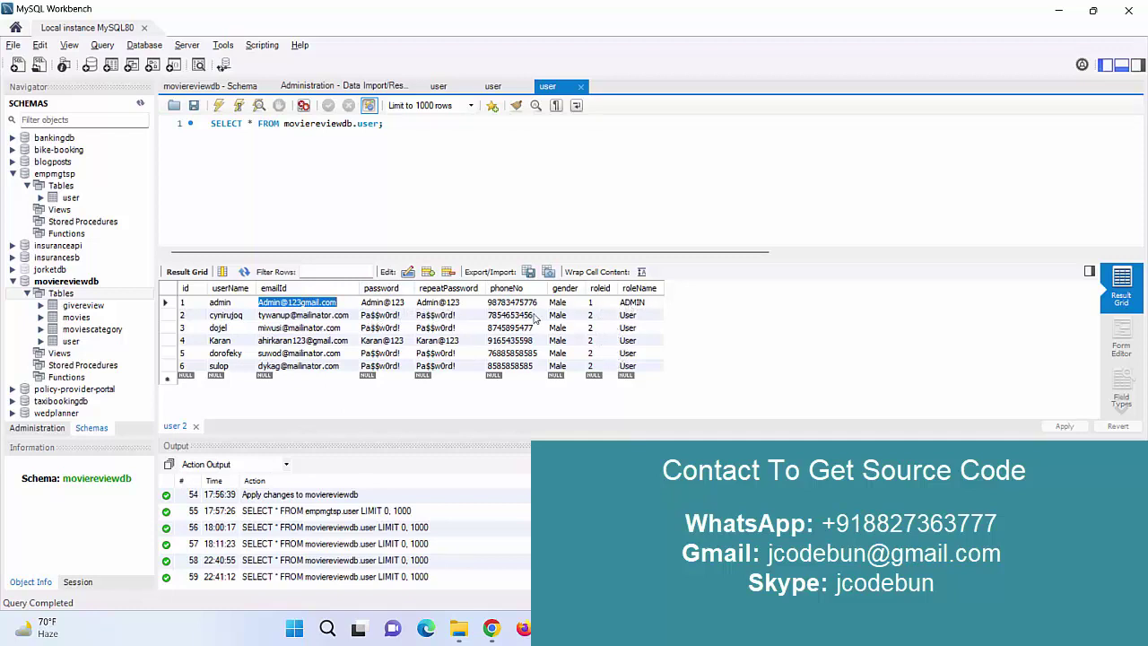
key("alt+Tab")
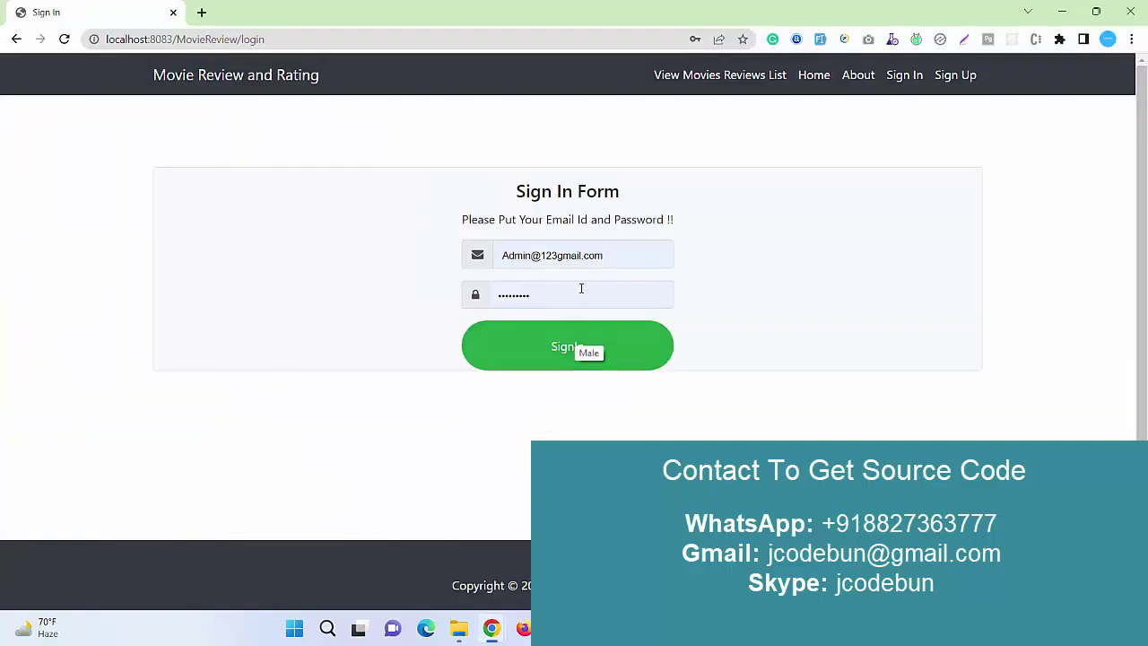
left_click(603, 262)
left_click_drag(602, 258, 408, 315)
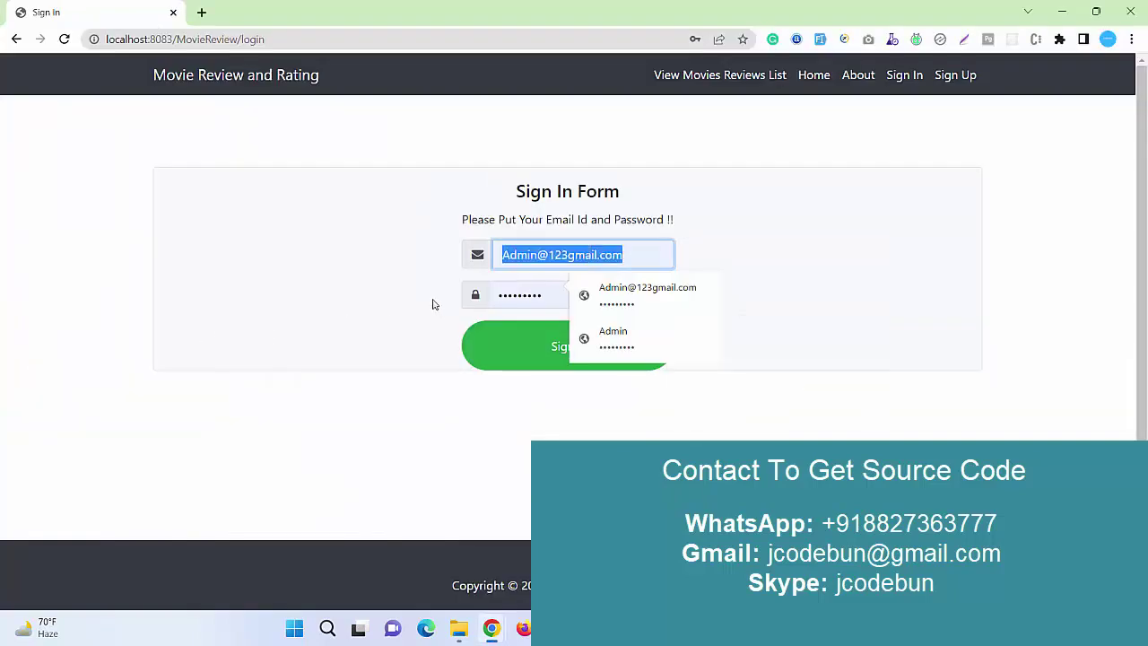
key("alt+Tab")
left_click(389, 308)
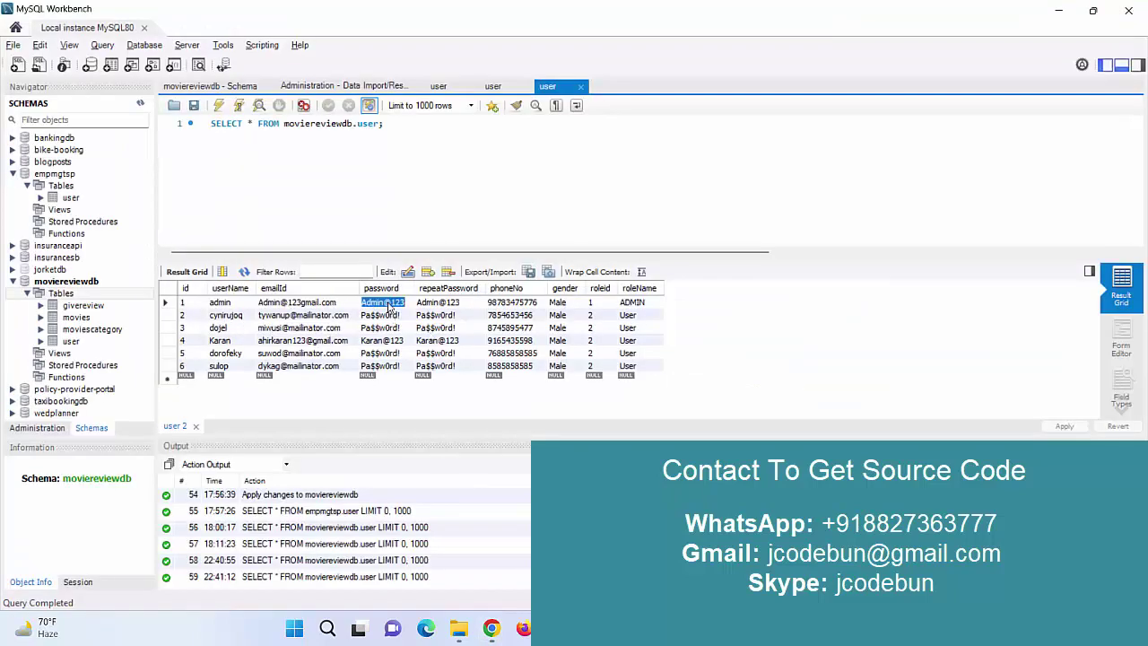
key("alt+Tab")
double_click(548, 296)
key("ctrl+v")
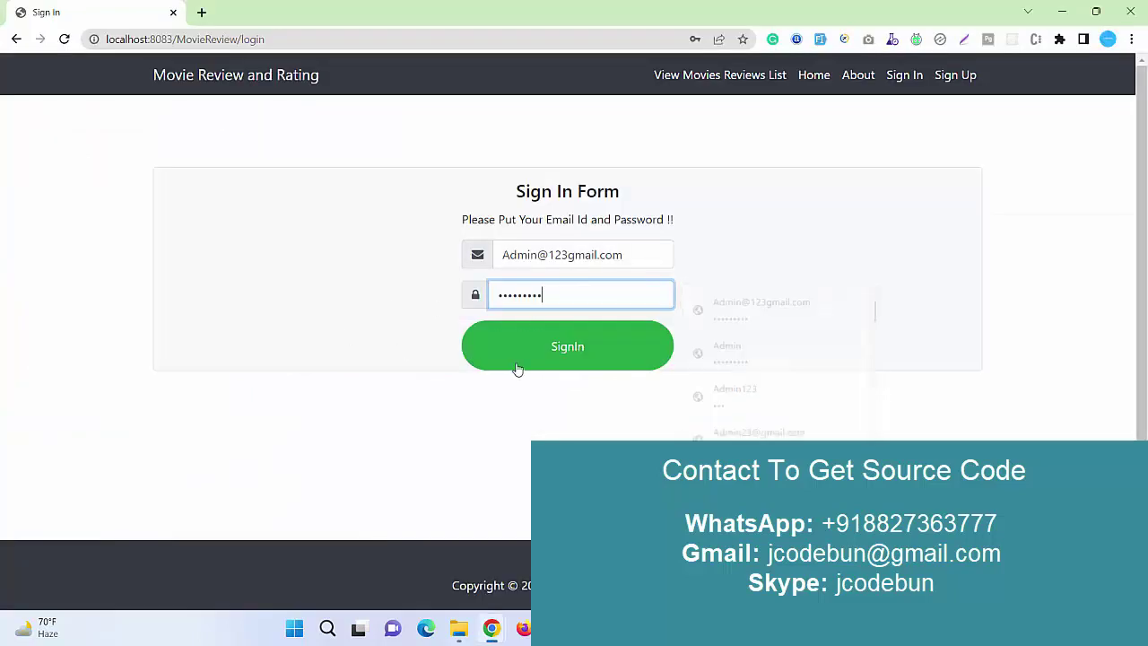
left_click(527, 361)
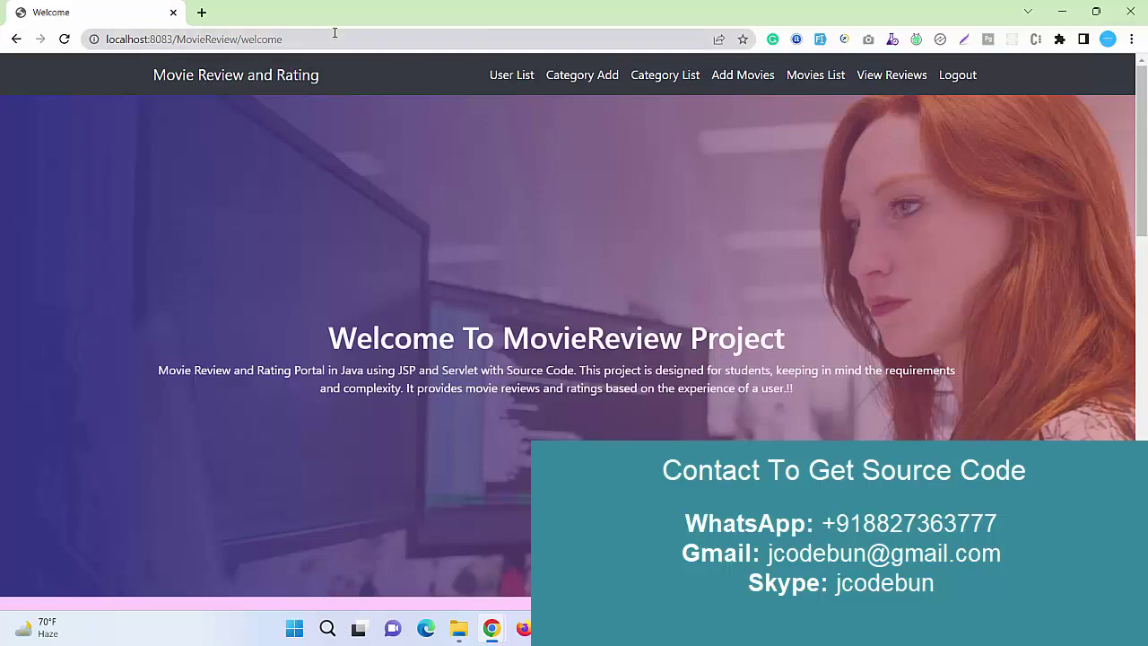
Open the admin User List and scroll through the registered accounts
scroll(400, 335, "down", 4)
scroll(400, 336, "up", 4)
scroll(460, 279, "down", 10)
scroll(423, 366, "up", 5)
scroll(423, 366, "up", 5)
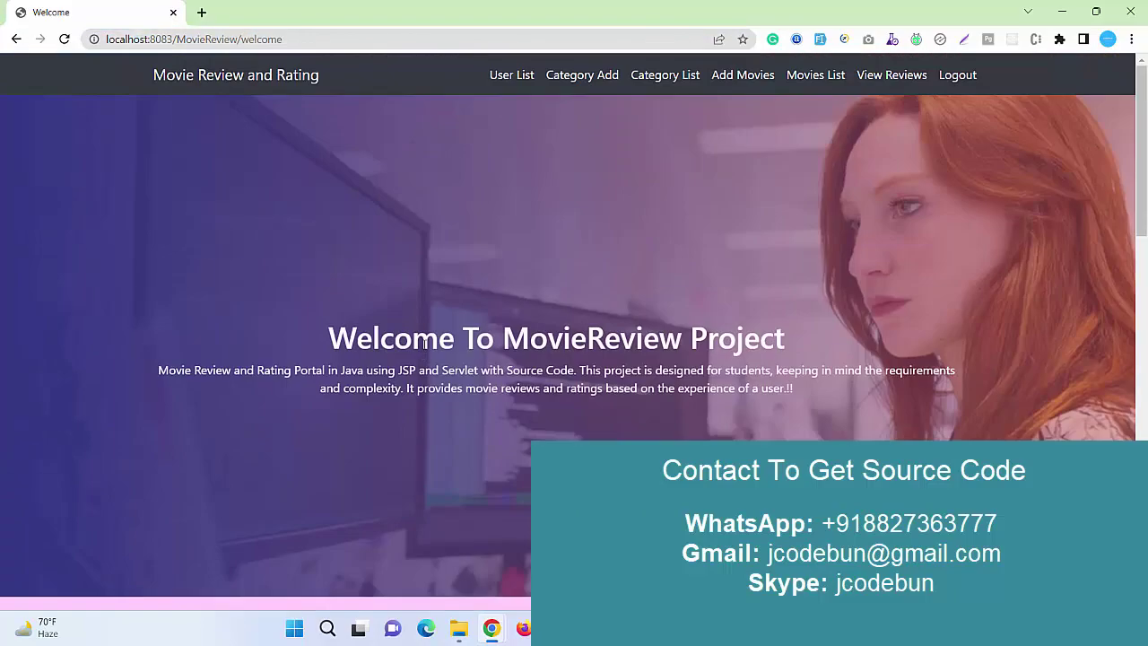
left_click(526, 83)
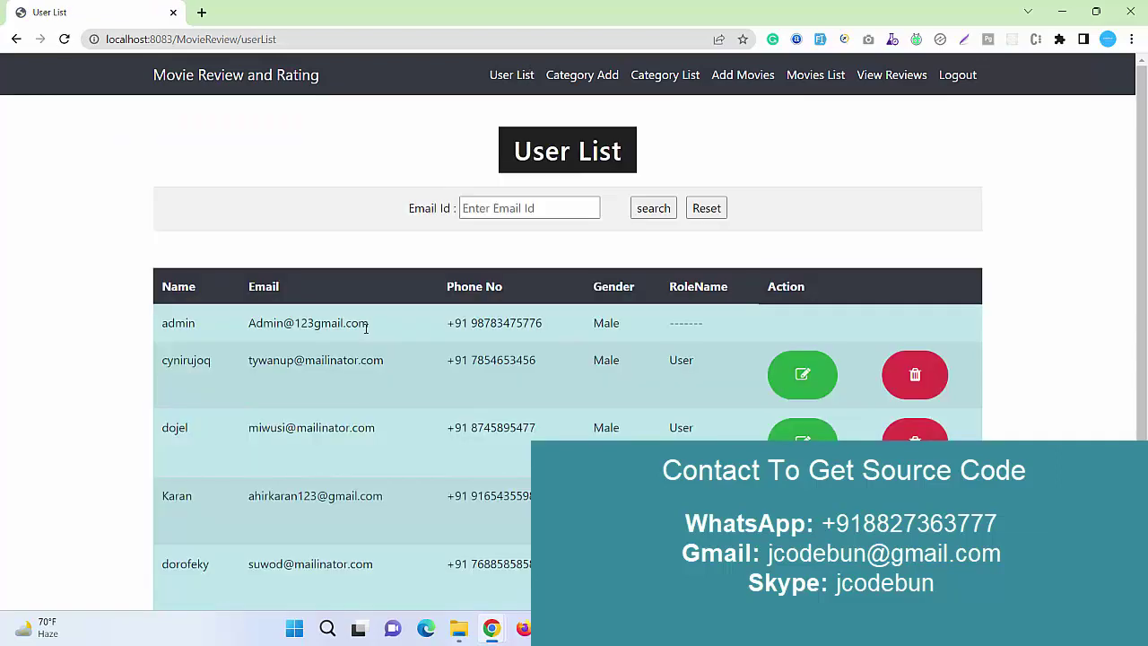
scroll(356, 325, "down", 2)
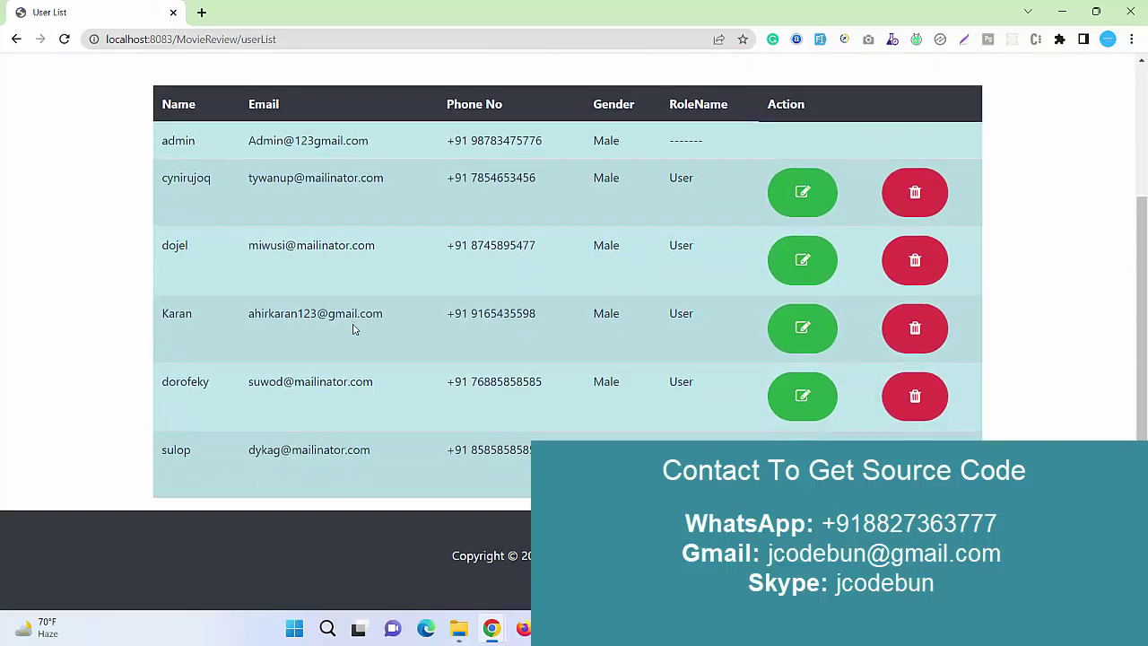
scroll(354, 323, "up", 3)
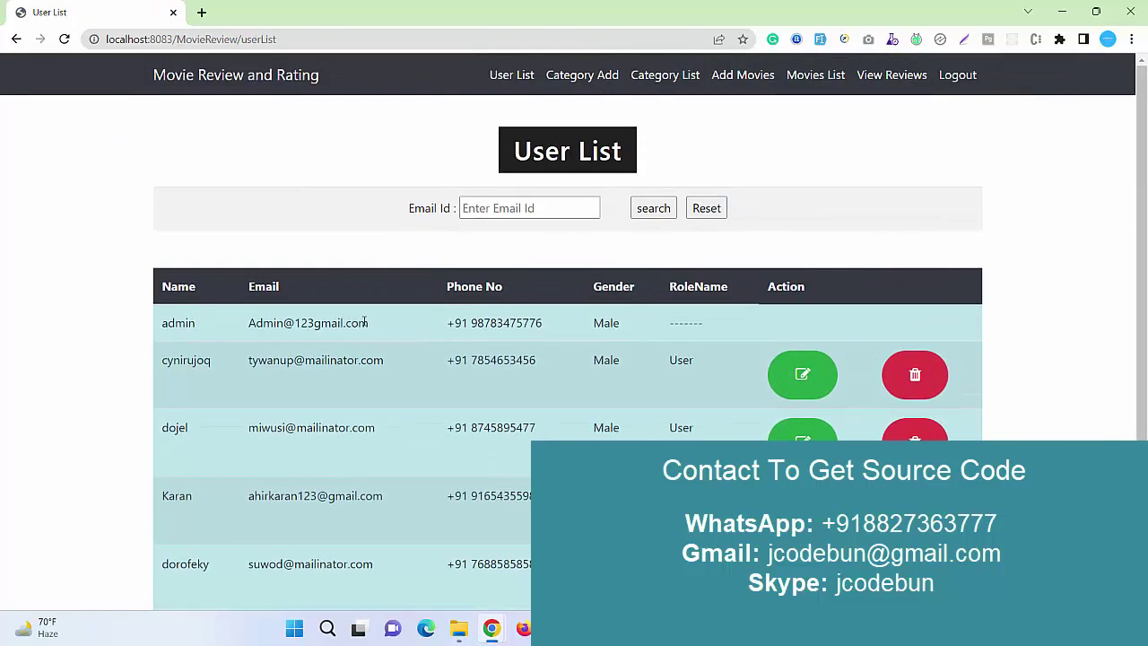
double_click(175, 327)
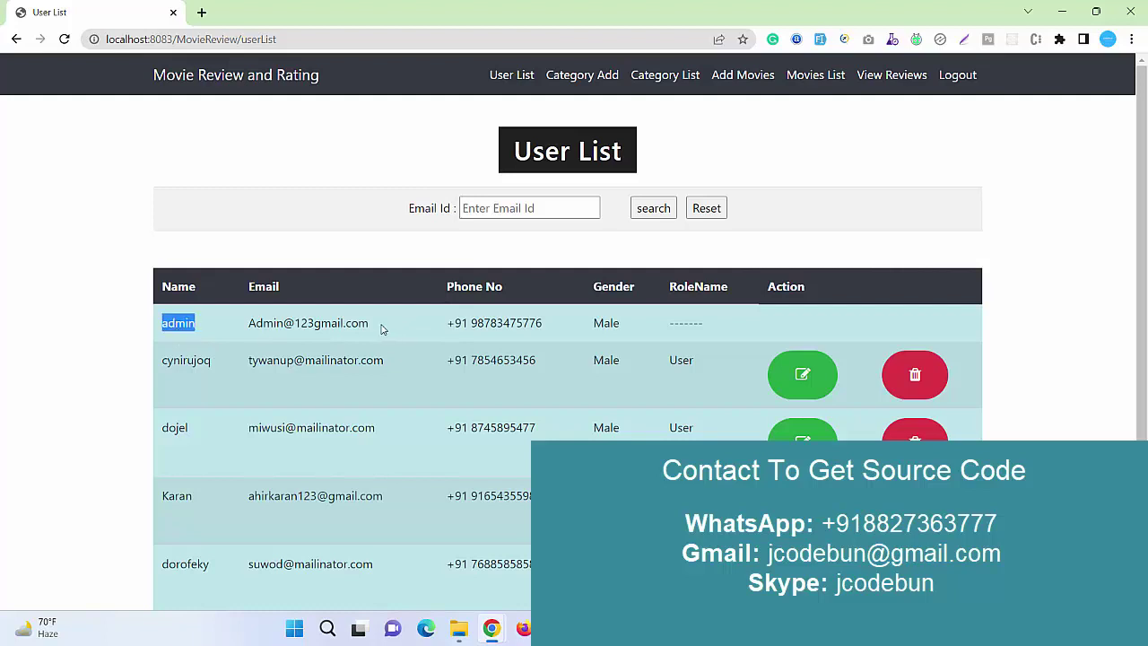
left_click_drag(377, 330, 238, 334)
left_click_drag(400, 368, 244, 362)
key("ctrl+c")
left_click(506, 203)
key("ctrl+v")
left_click(673, 209)
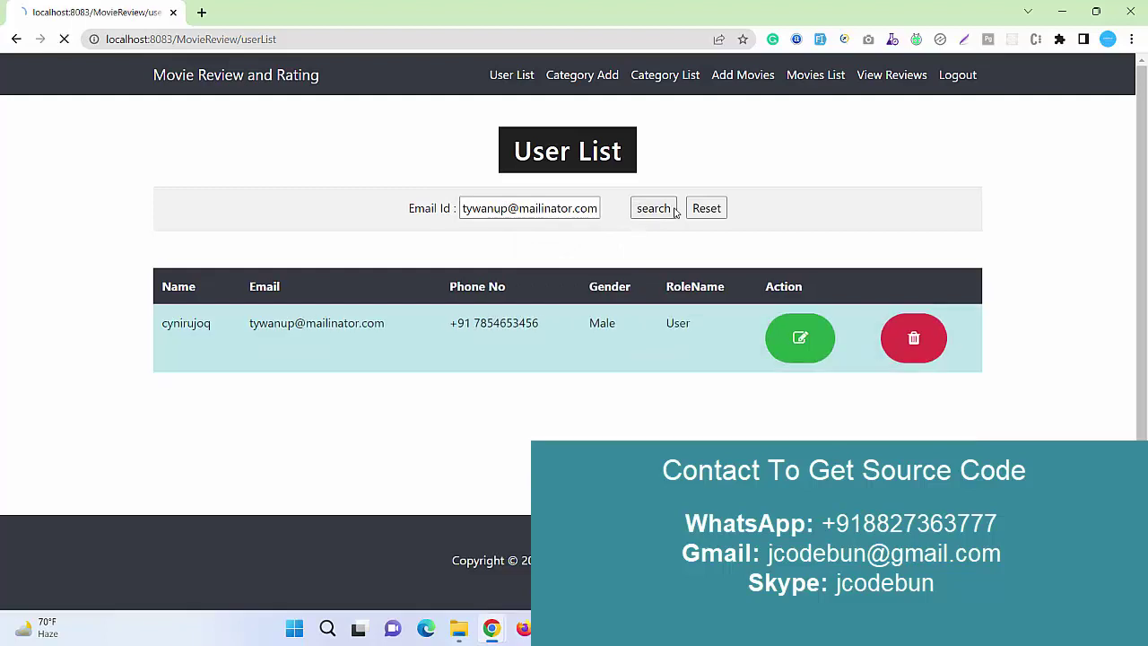
left_click(706, 208)
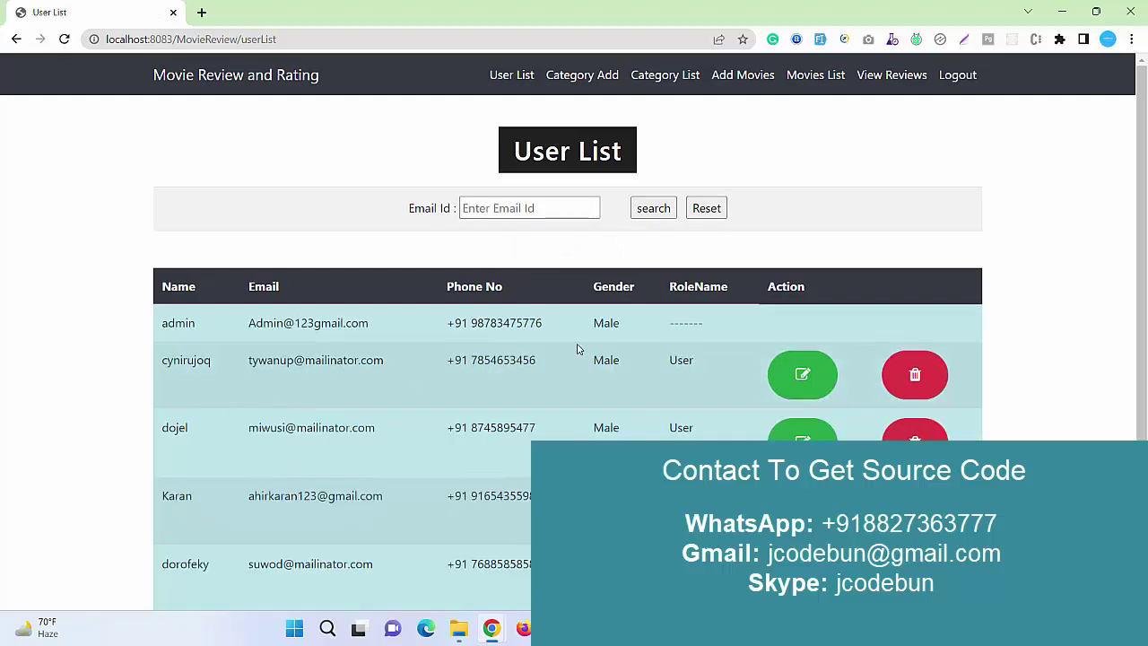
Highlight the admin's gender and empty role in the user table
scroll(490, 349, "down", 2)
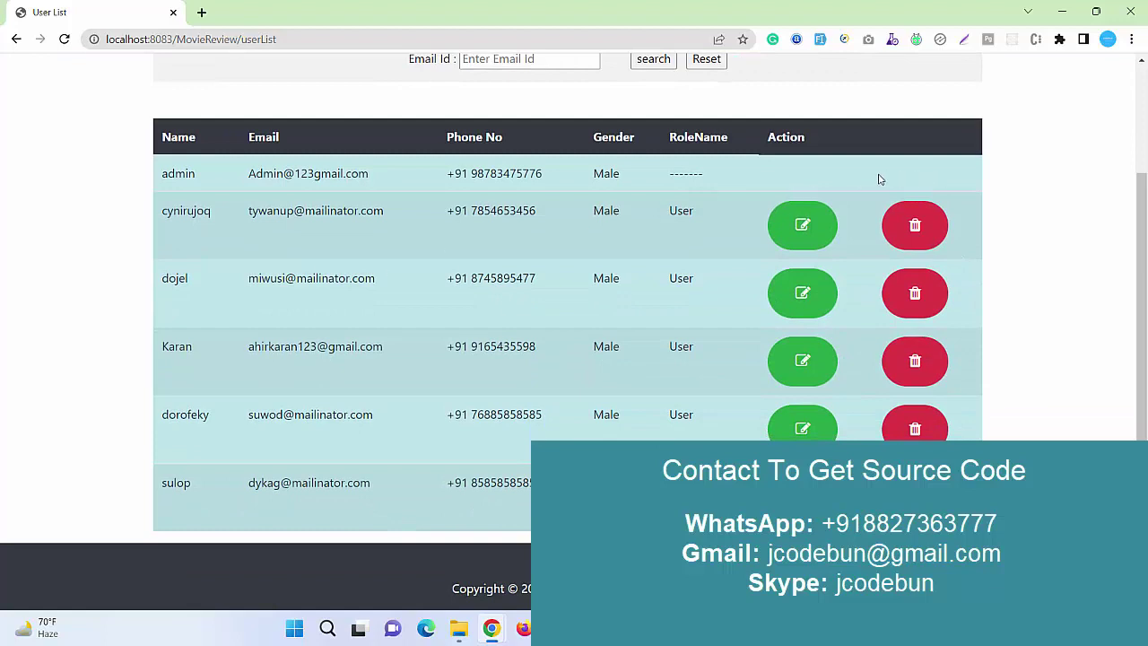
left_click_drag(812, 179, 564, 181)
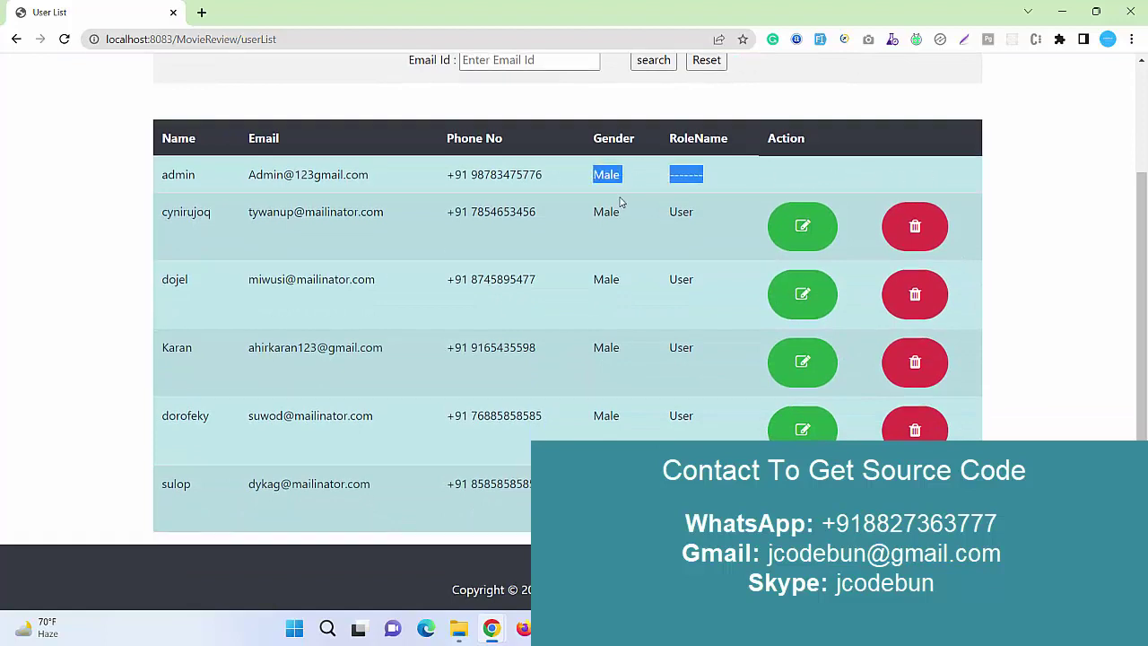
scroll(621, 199, "up", 1)
left_click(689, 244)
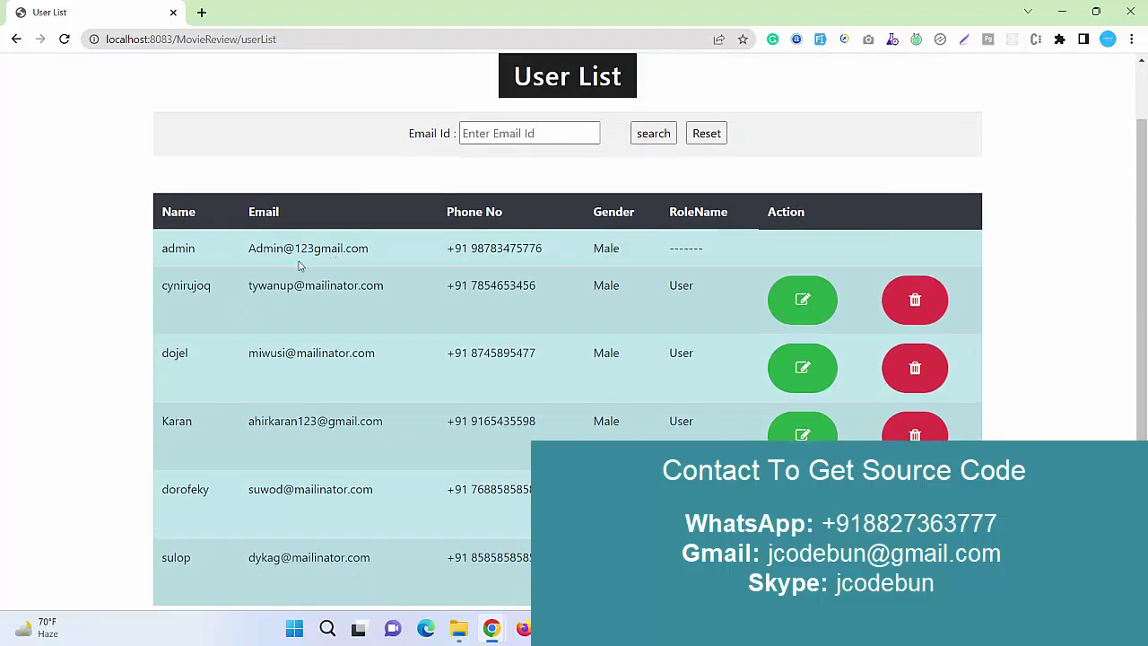
scroll(599, 436, "down", 1)
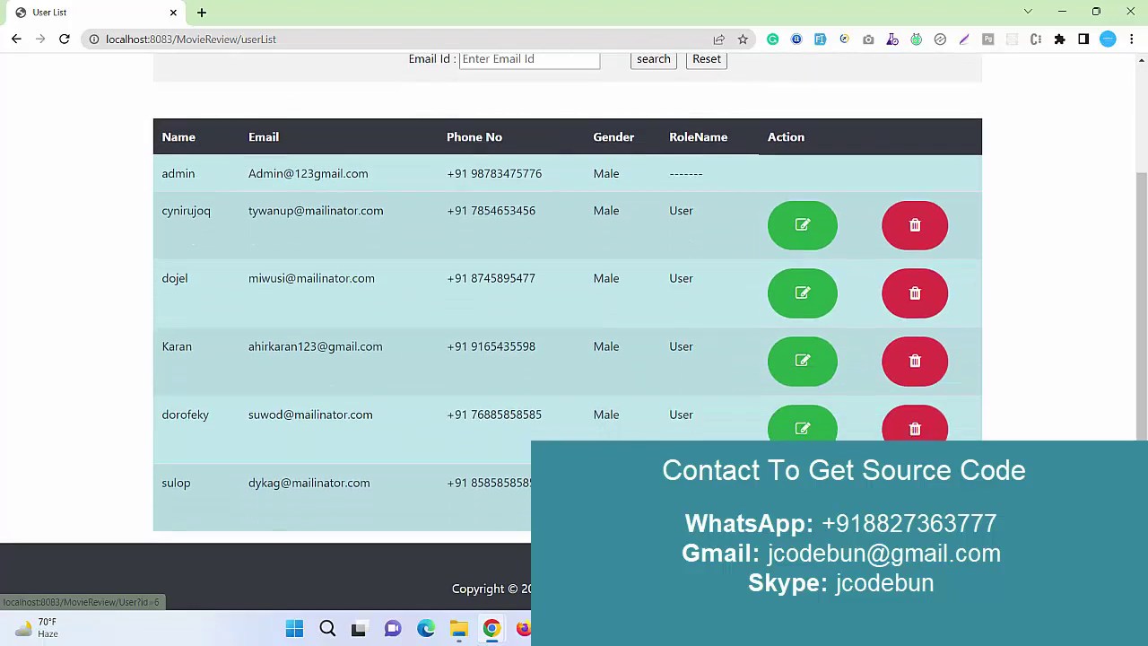
Edit the last user's name and save the change
left_click(802, 496)
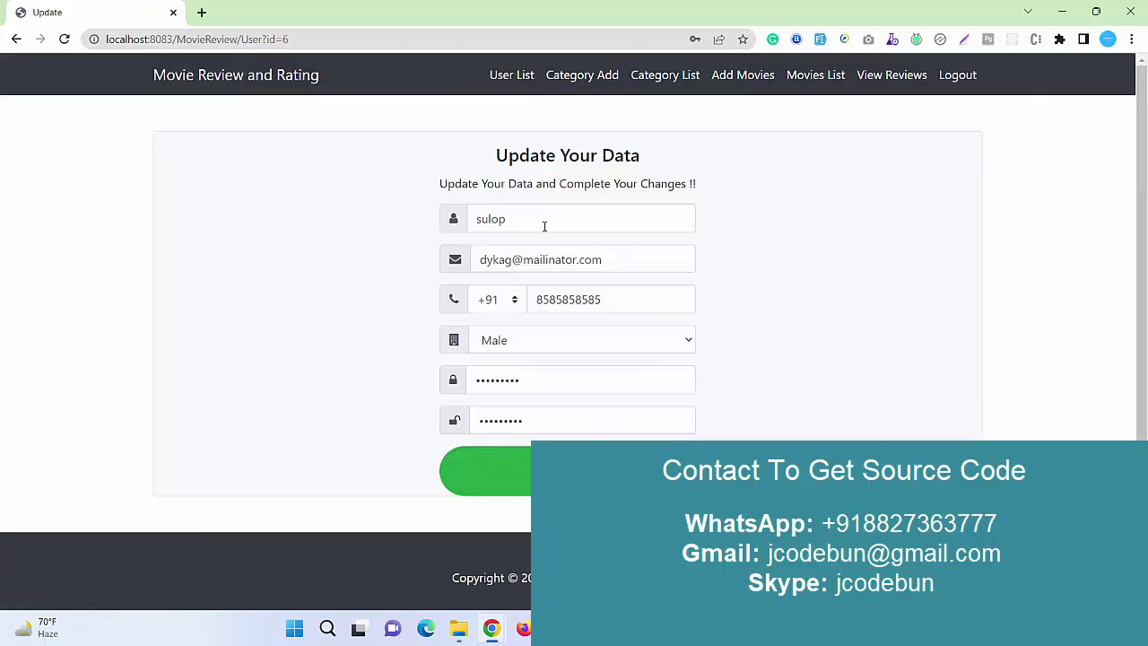
left_click(544, 226)
key("Return")
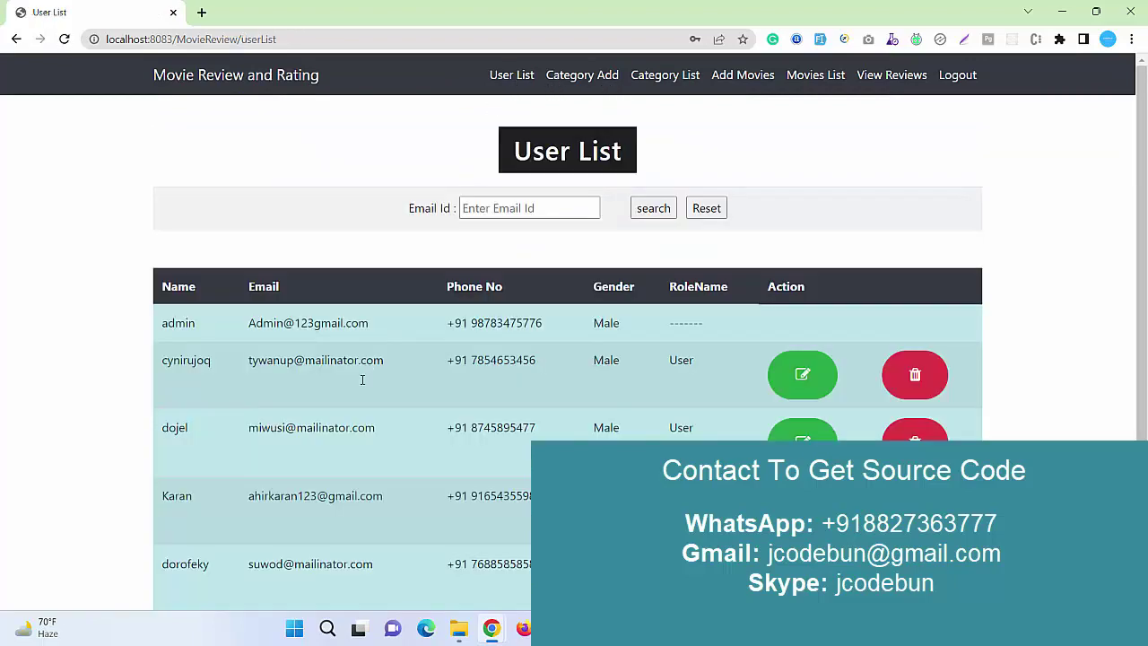
scroll(293, 535, "down", 2)
left_click_drag(215, 487, 141, 491)
left_click(141, 492)
Delete the just-edited last user from the user list
left_click(915, 496)
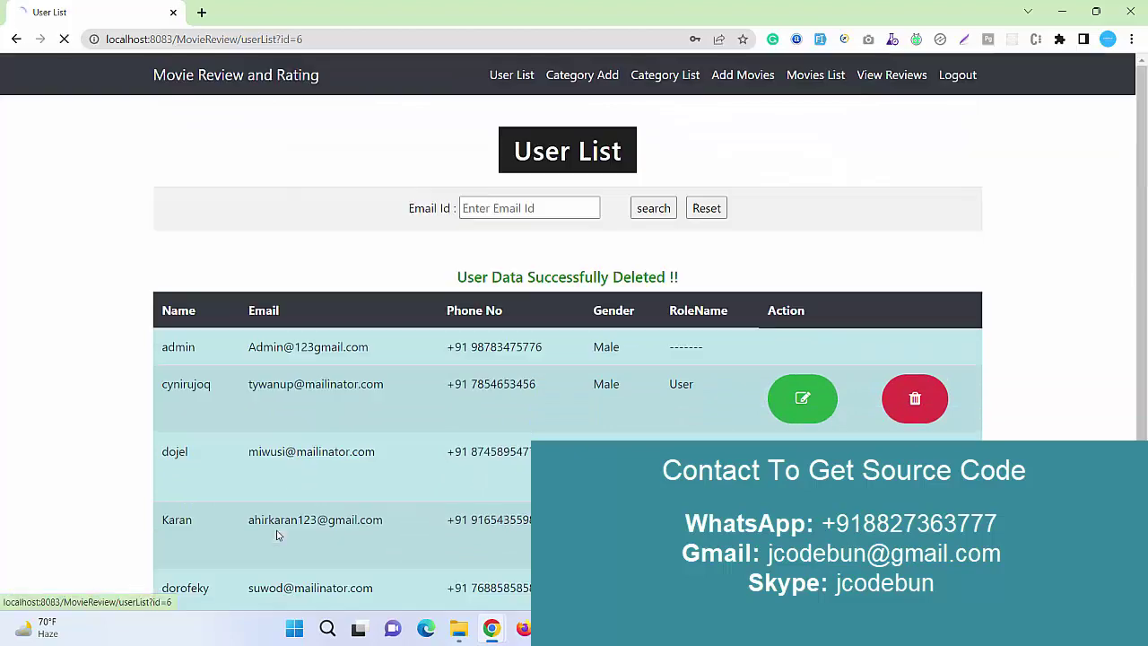
scroll(379, 474, "down", 2)
left_click_drag(459, 139, 613, 139)
scroll(582, 365, "up", 1)
scroll(581, 365, "up", 1)
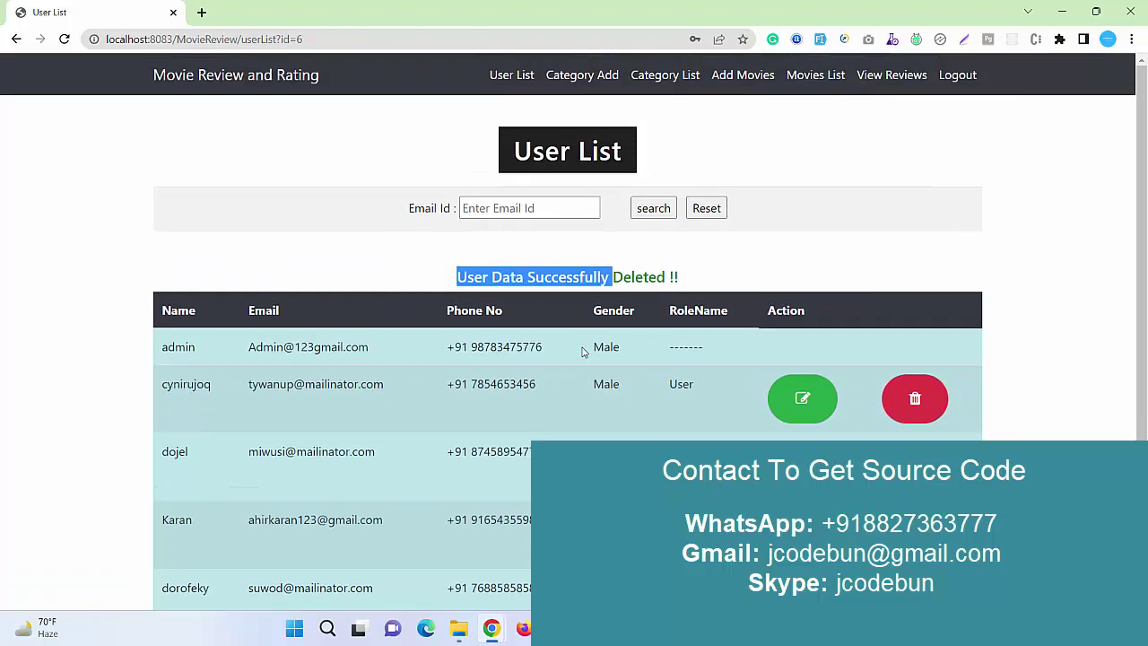
Compare the Category List (Thriller, Drama, Action) with the database's moviescategory table
left_click(583, 79)
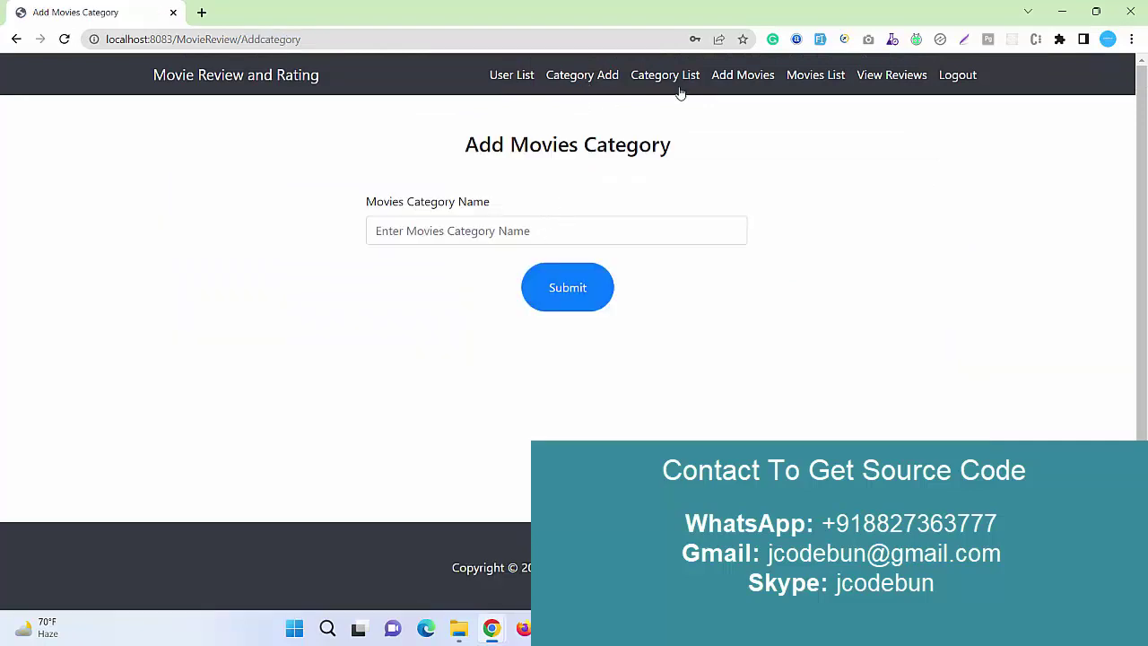
left_click(676, 81)
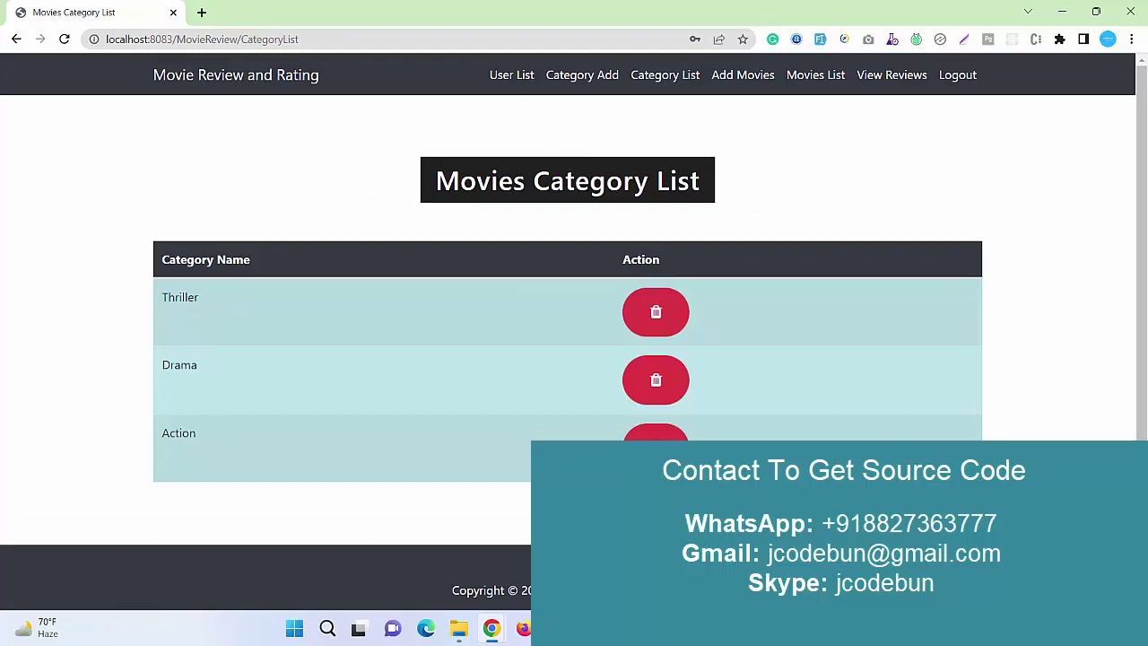
key("alt+Tab")
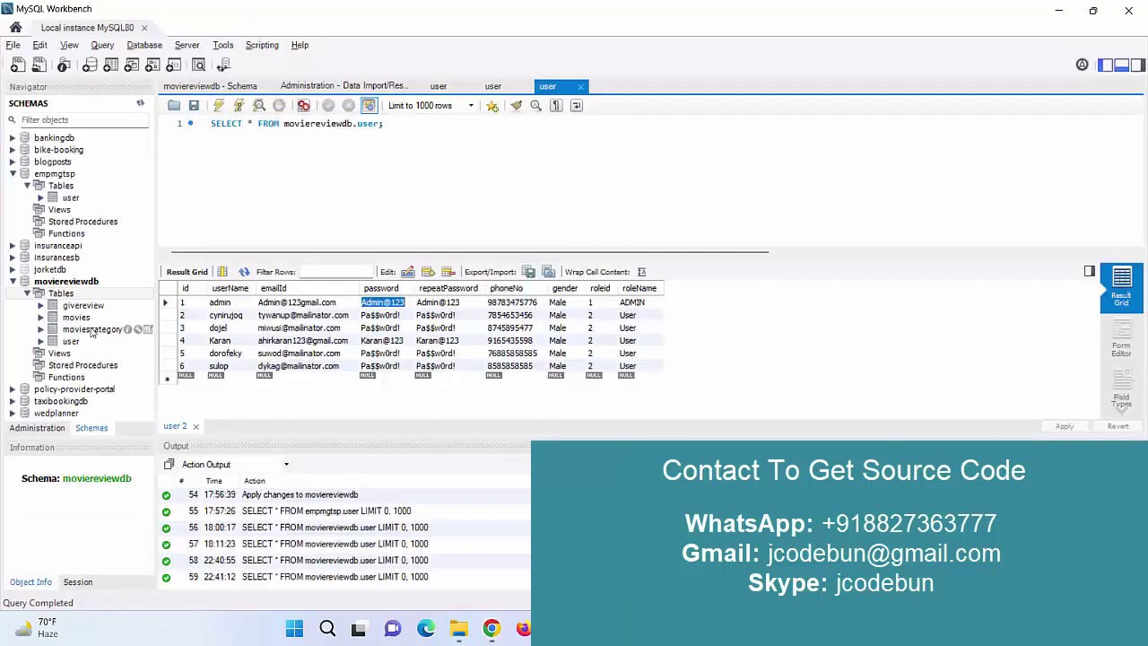
left_click(148, 329)
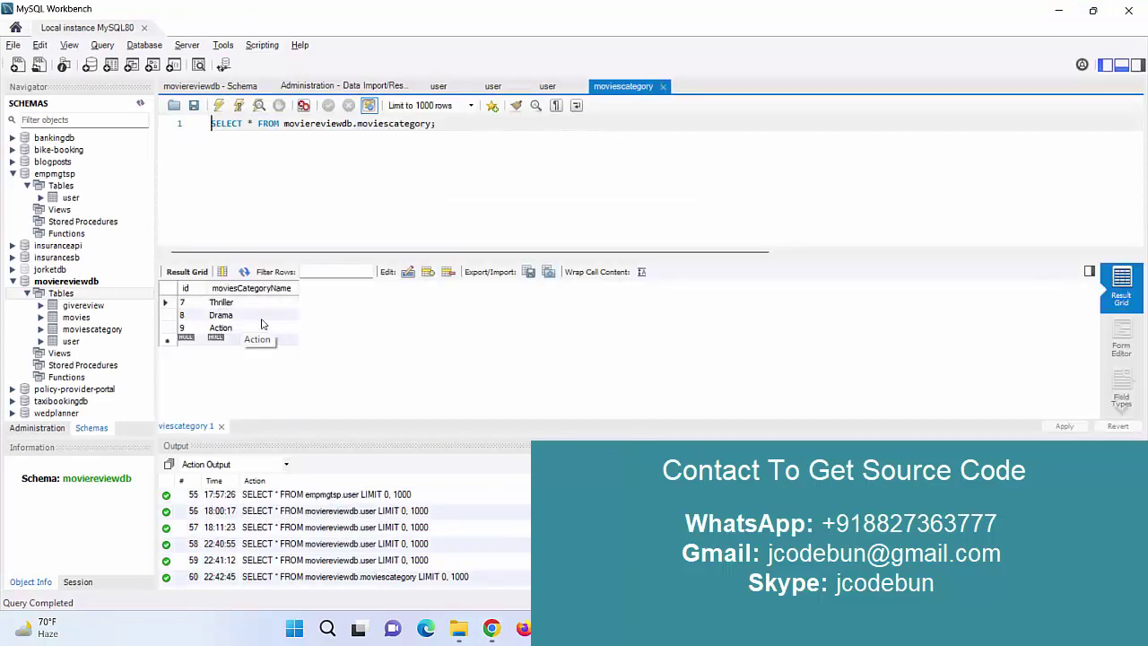
left_click(1058, 11)
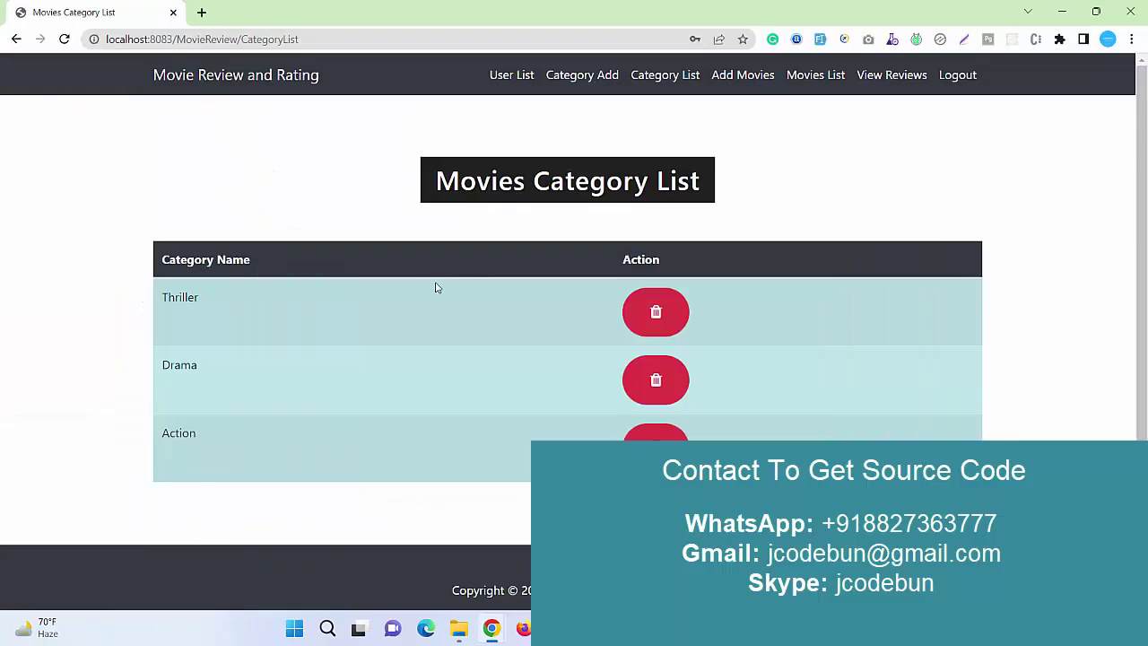
Submit an empty category name to trigger the 'Category Name is required' warning
left_click(572, 78)
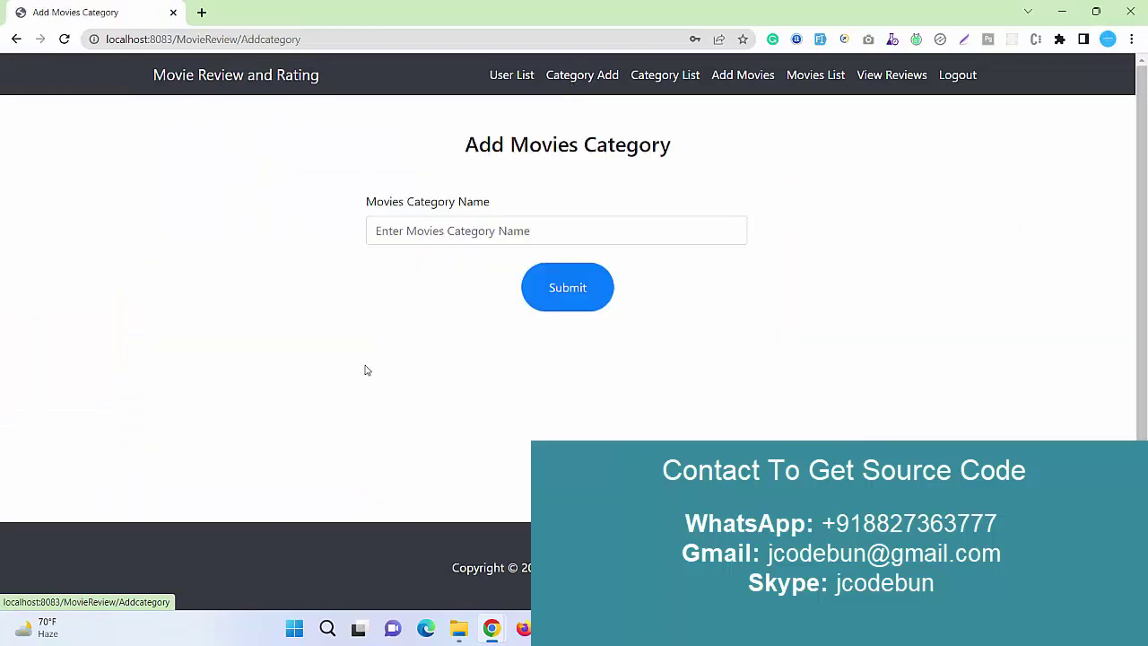
left_click(377, 230)
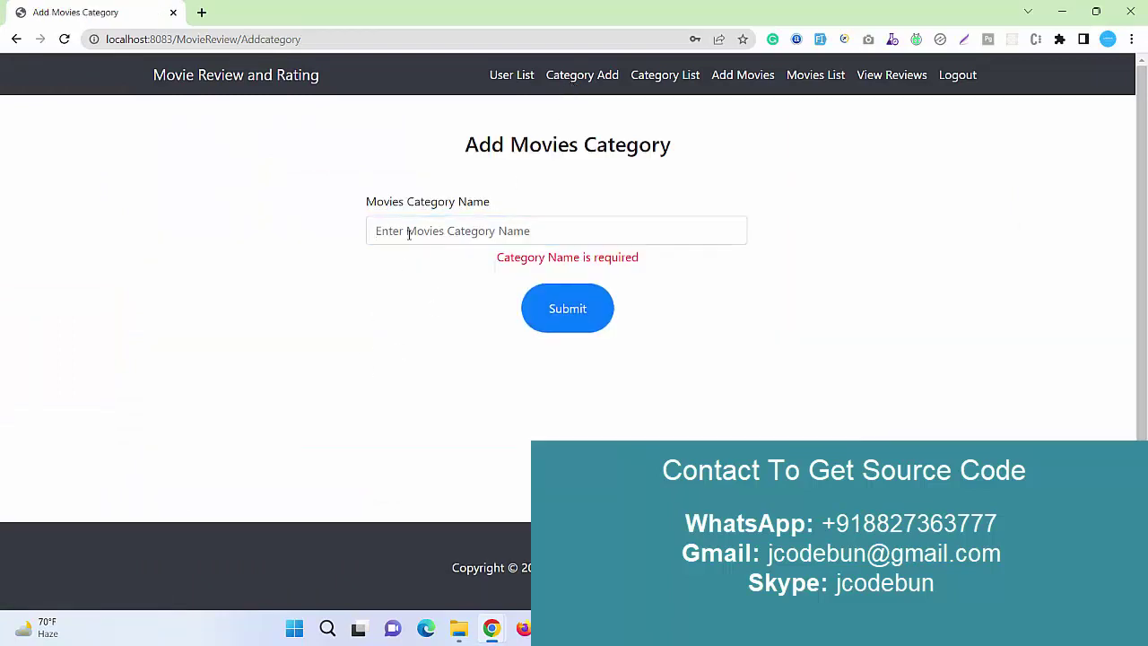
left_click(406, 234)
type("C")
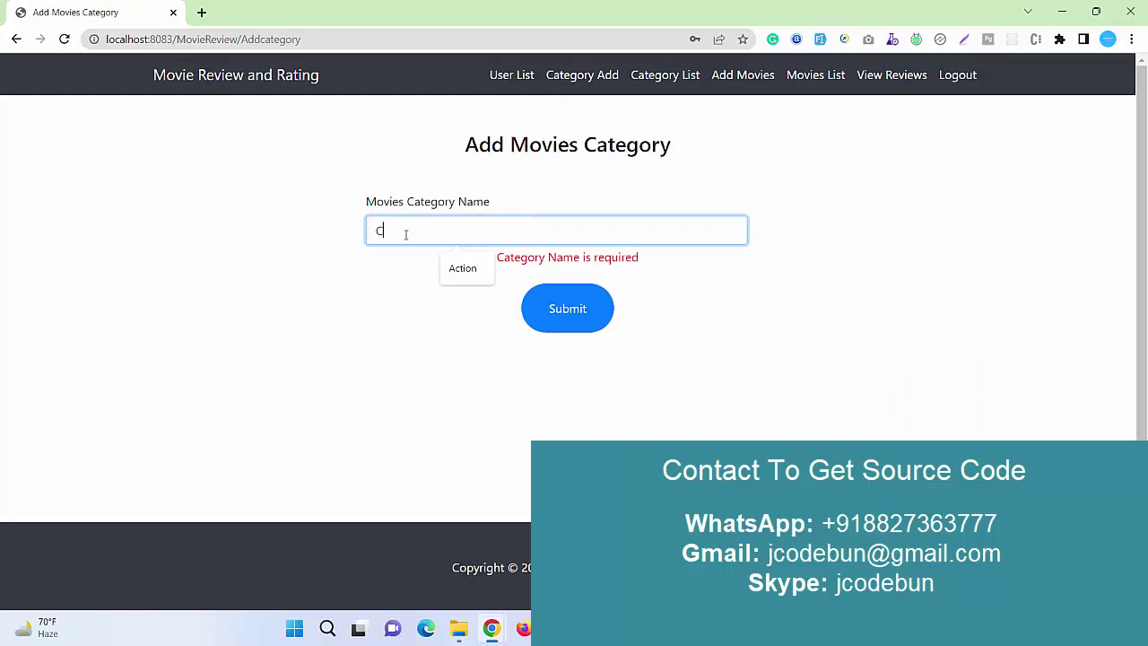
type("om")
key("BackSpace")
key("BackSpace")
key("BackSpace")
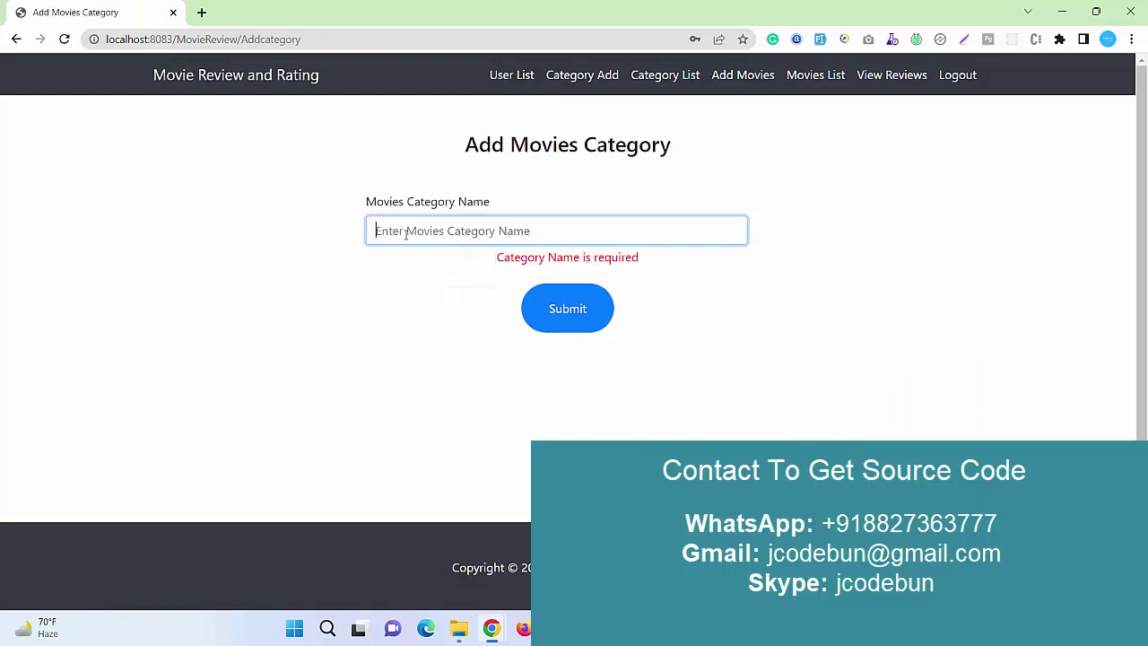
left_click_drag(491, 265, 676, 276)
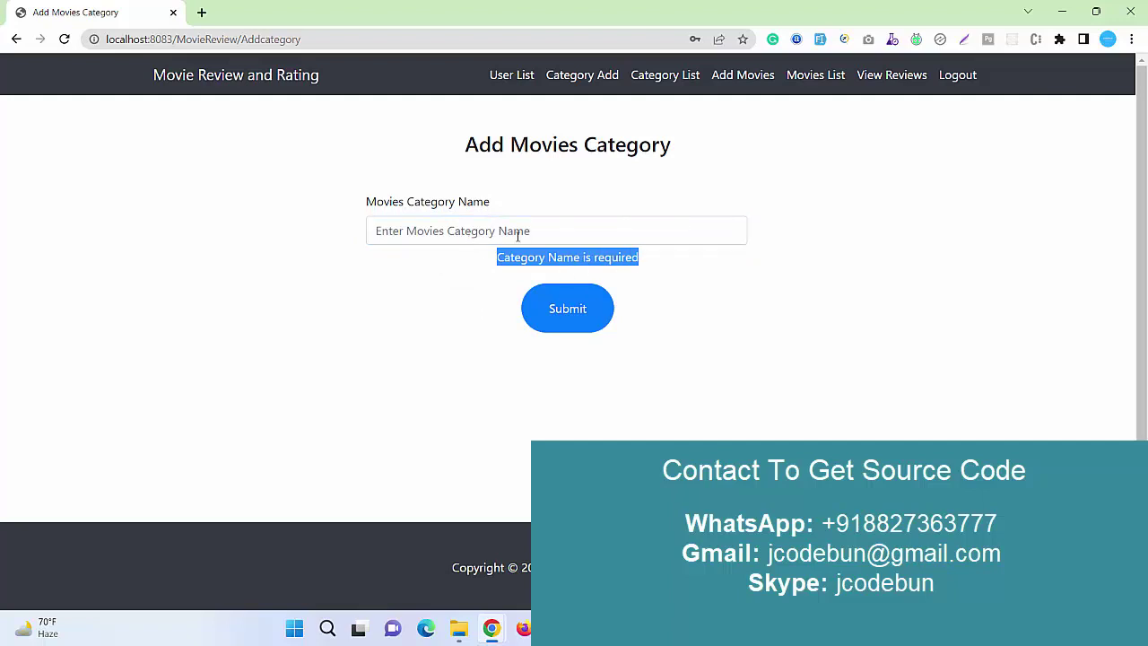
Submit Comedy as the category name and locate it in the Category List
left_click(468, 234)
type("Co")
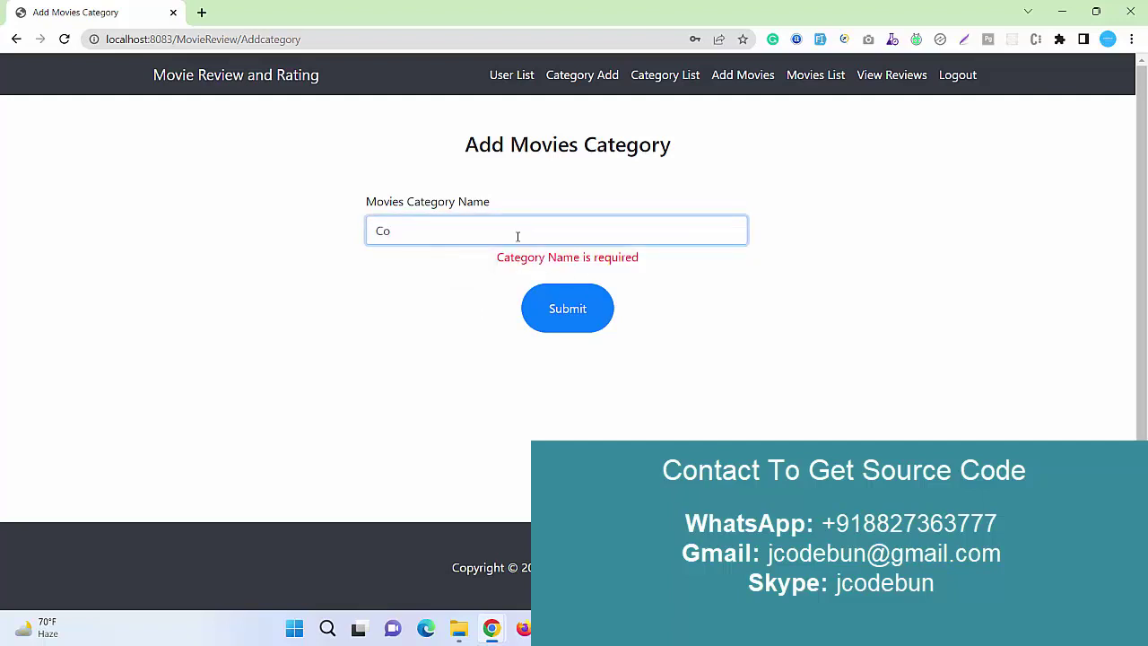
type("de")
type("edy")
left_click(550, 302)
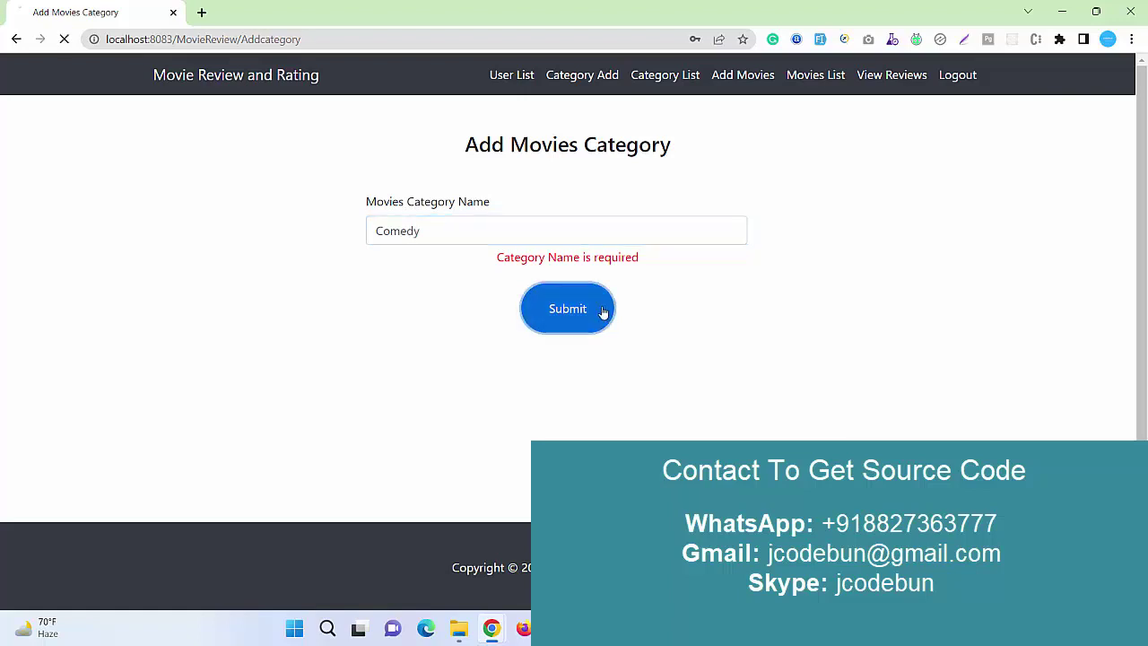
left_click(664, 79)
scroll(421, 340, "down", 1)
left_click_drag(253, 444, 161, 455)
key("ctrl+c")
Resubmit Comedy and get the 'Category Name Already Available' error
scroll(386, 346, "up", 1)
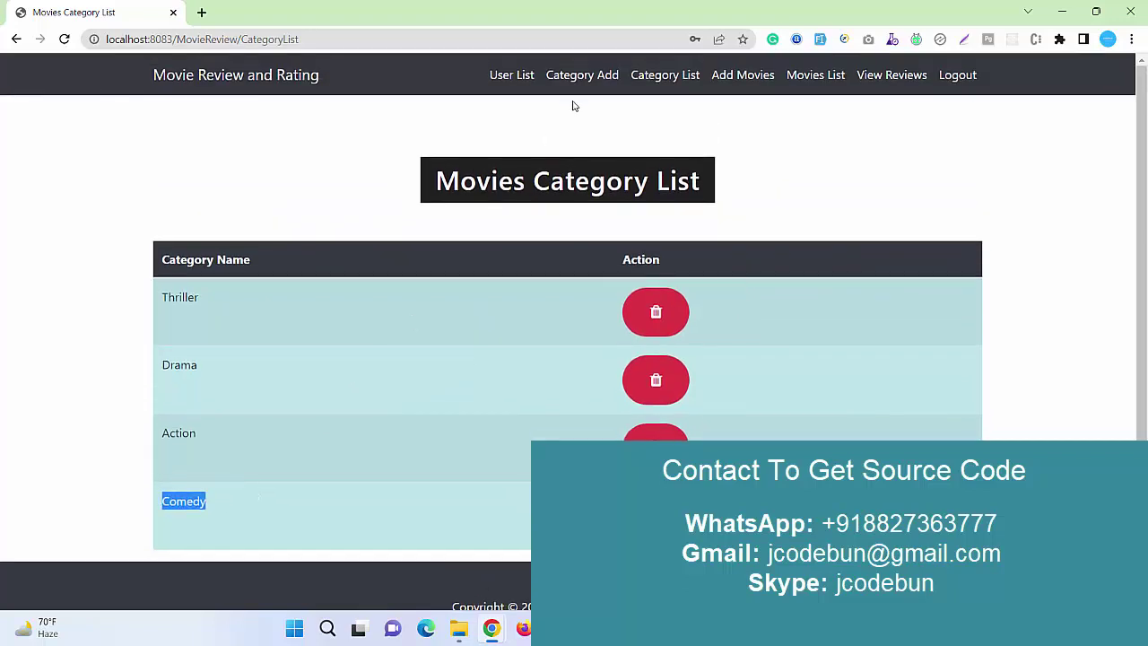
left_click(575, 85)
left_click(485, 226)
key("ctrl+v")
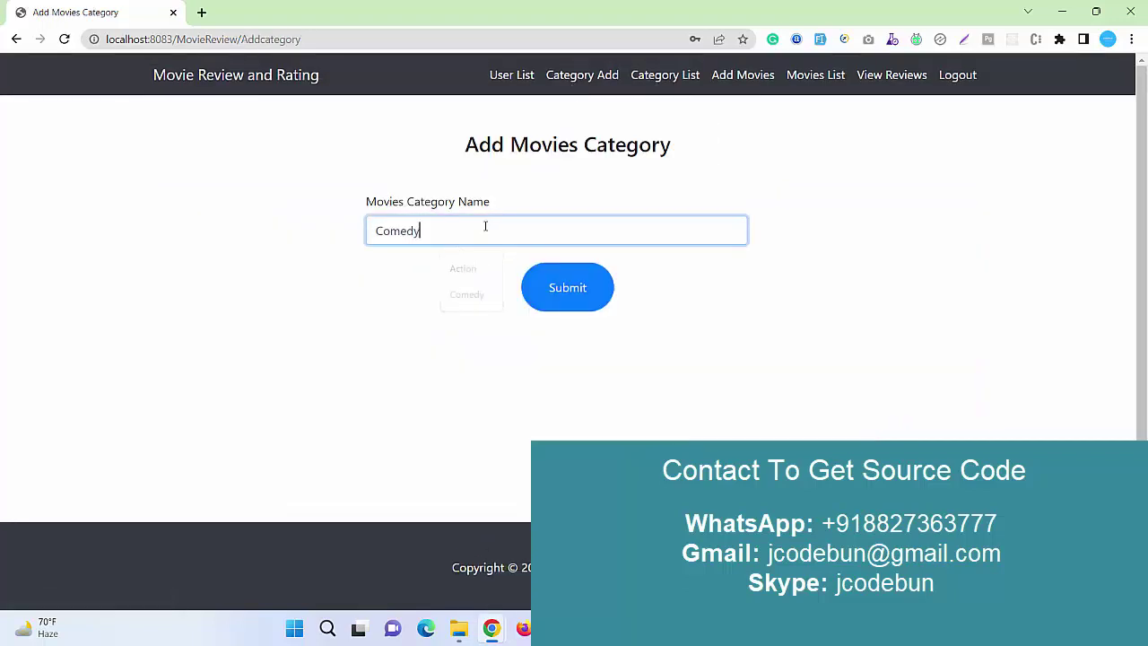
left_click(548, 289)
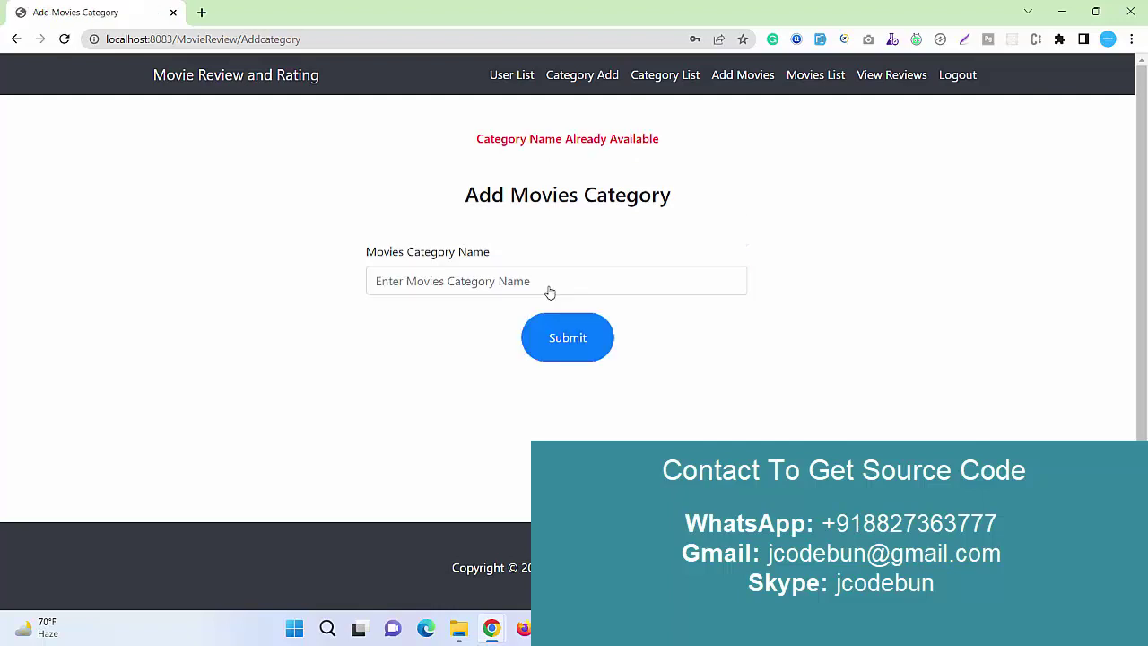
left_click_drag(476, 140, 586, 181)
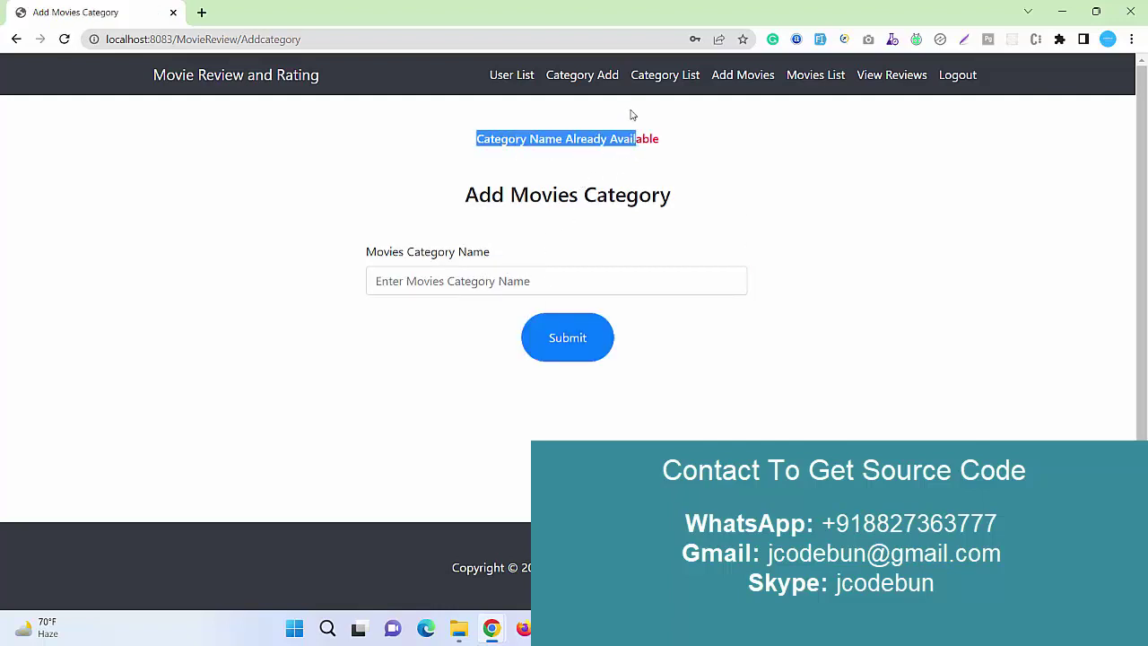
Add the category 'fghgf fgfg' and check it in the Category List
left_click(417, 278)
type("fghgf f")
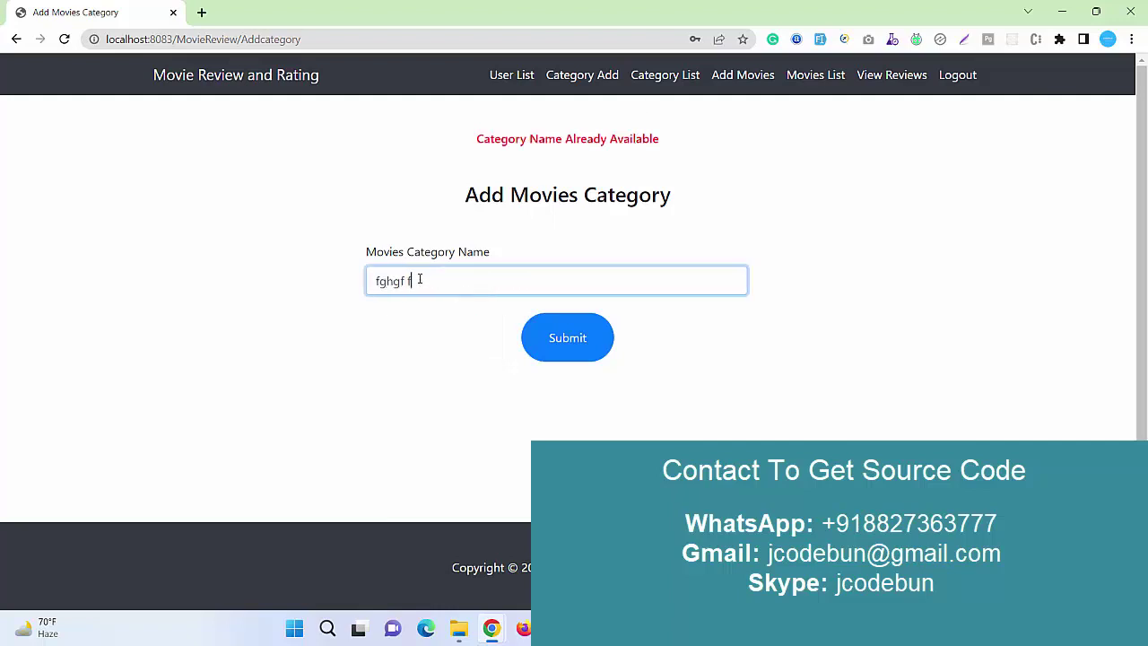
type("ghg")
left_click(527, 334)
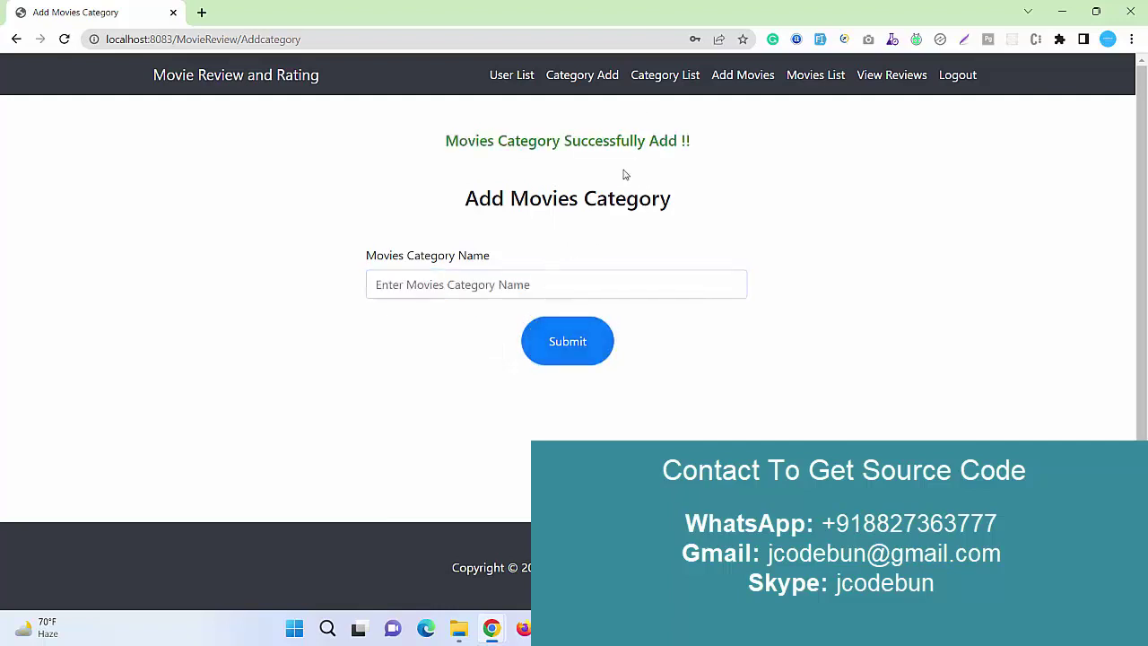
left_click(668, 78)
scroll(277, 453, "down", 2)
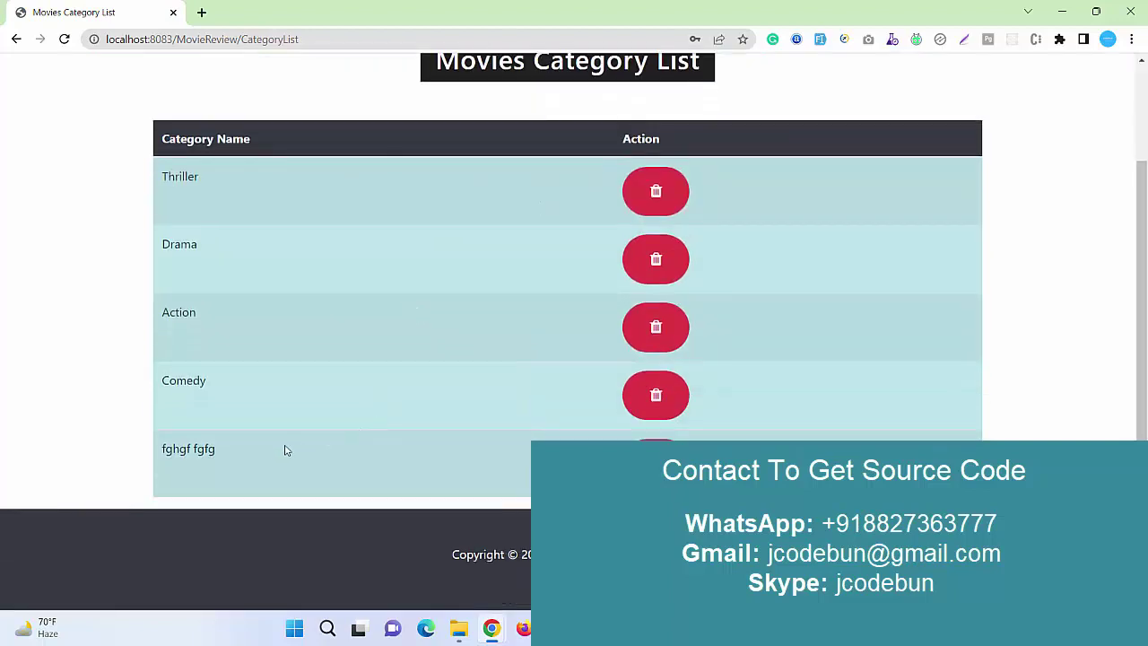
left_click_drag(278, 453, 128, 469)
scroll(441, 392, "up", 2)
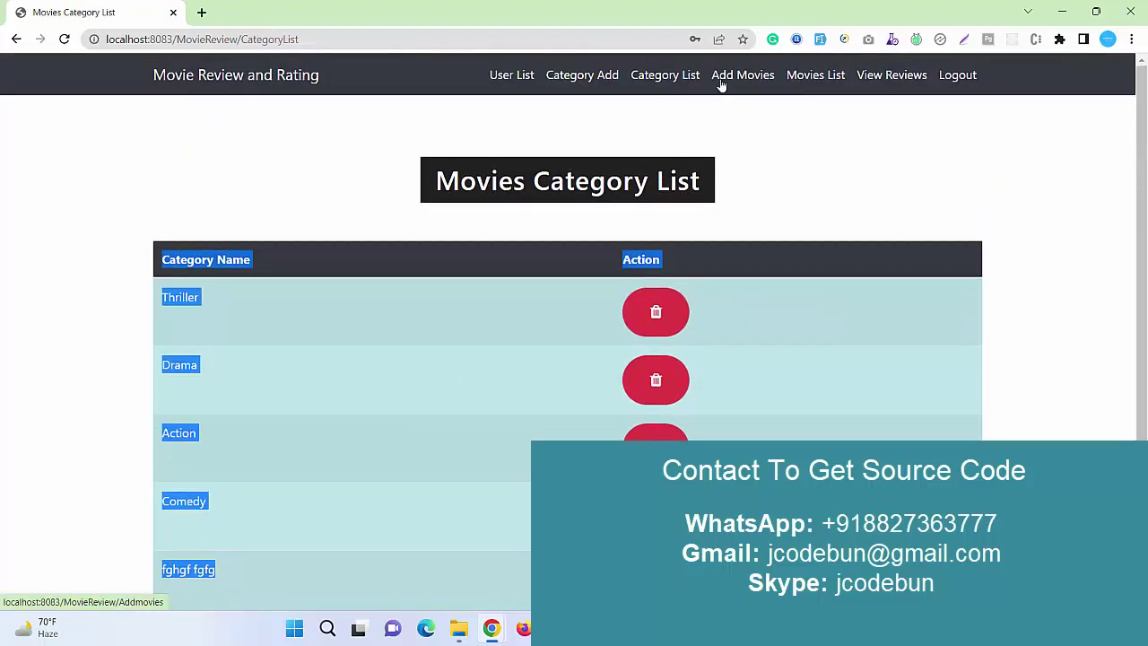
Start a Comedy movie named 'New moview' with actor name 'gfdg'
left_click(722, 81)
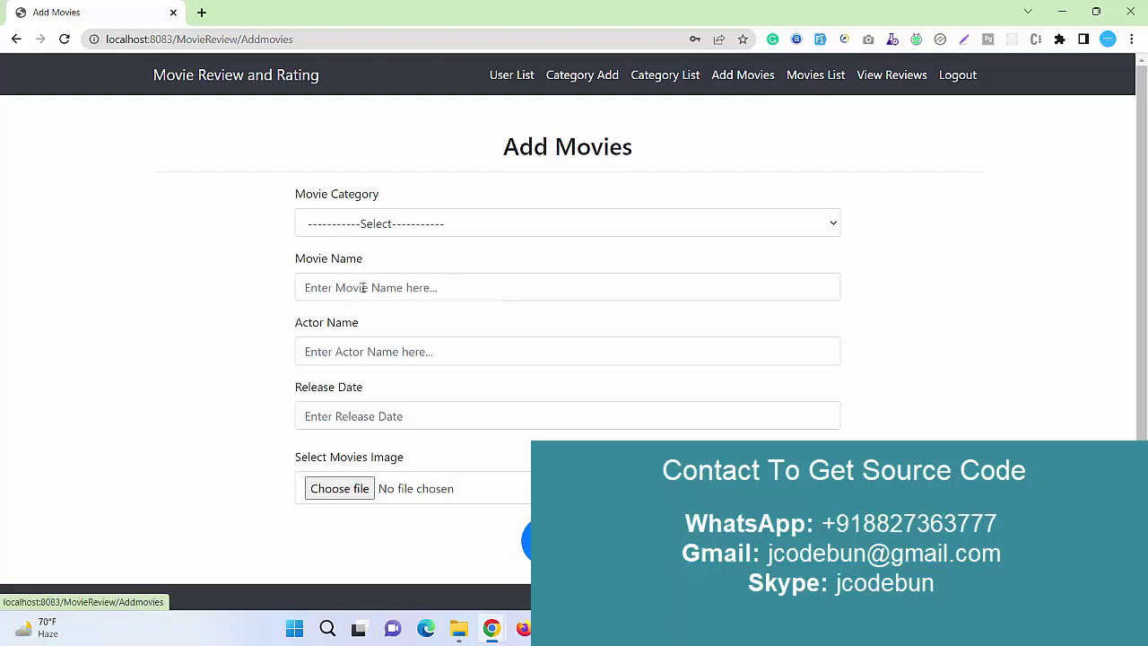
left_click(405, 230)
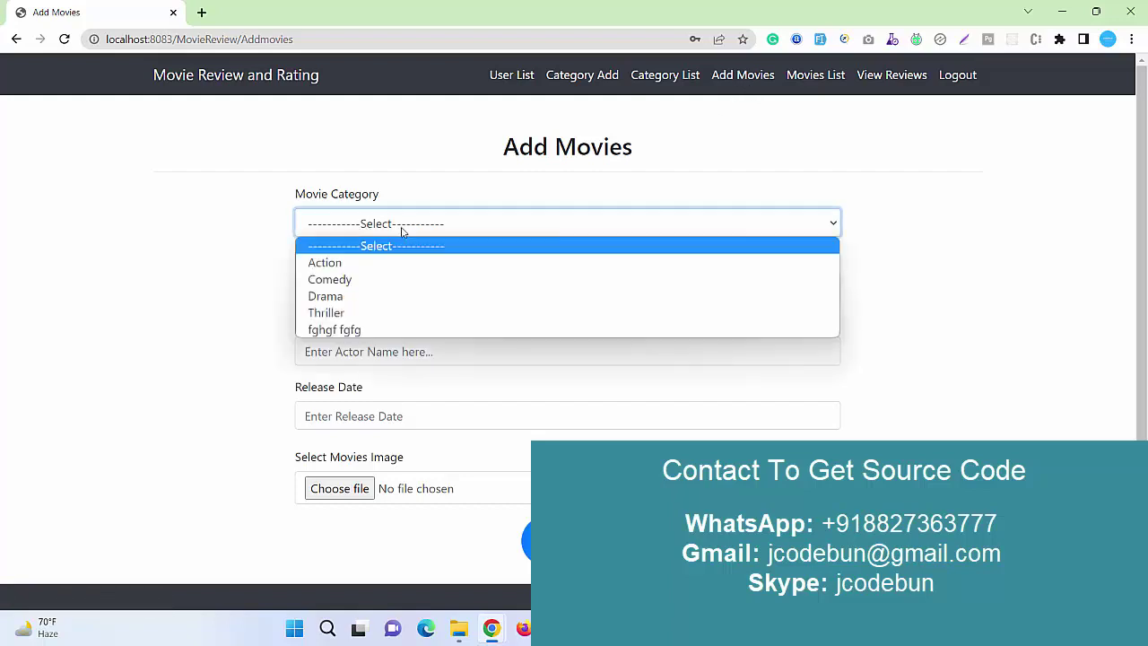
left_click(357, 279)
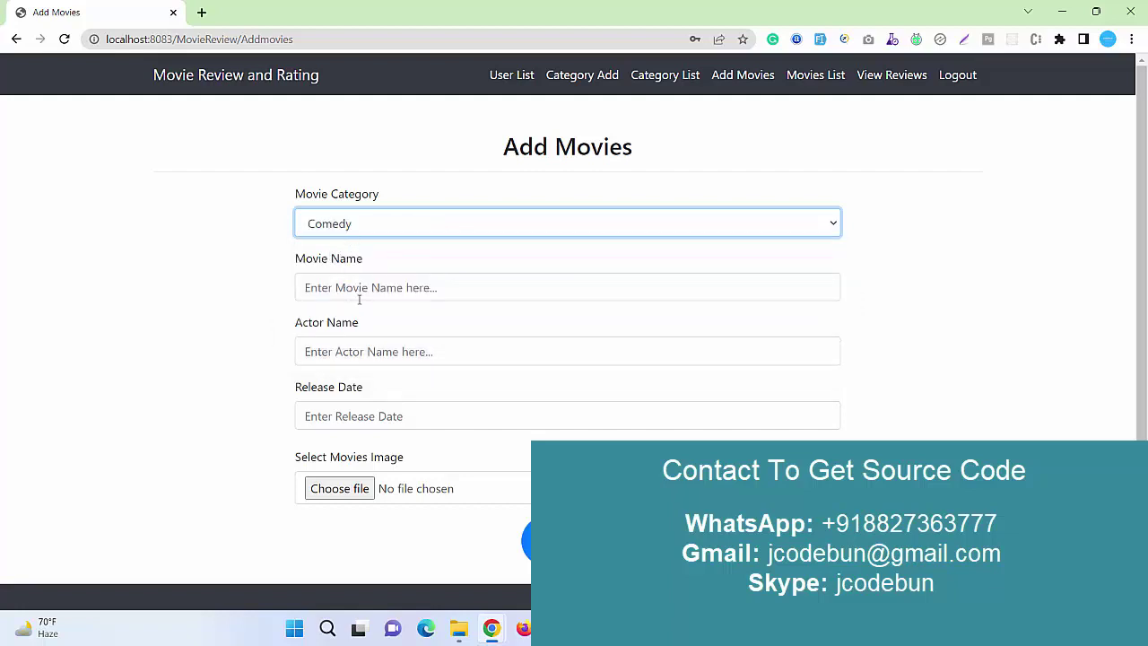
left_click(364, 287)
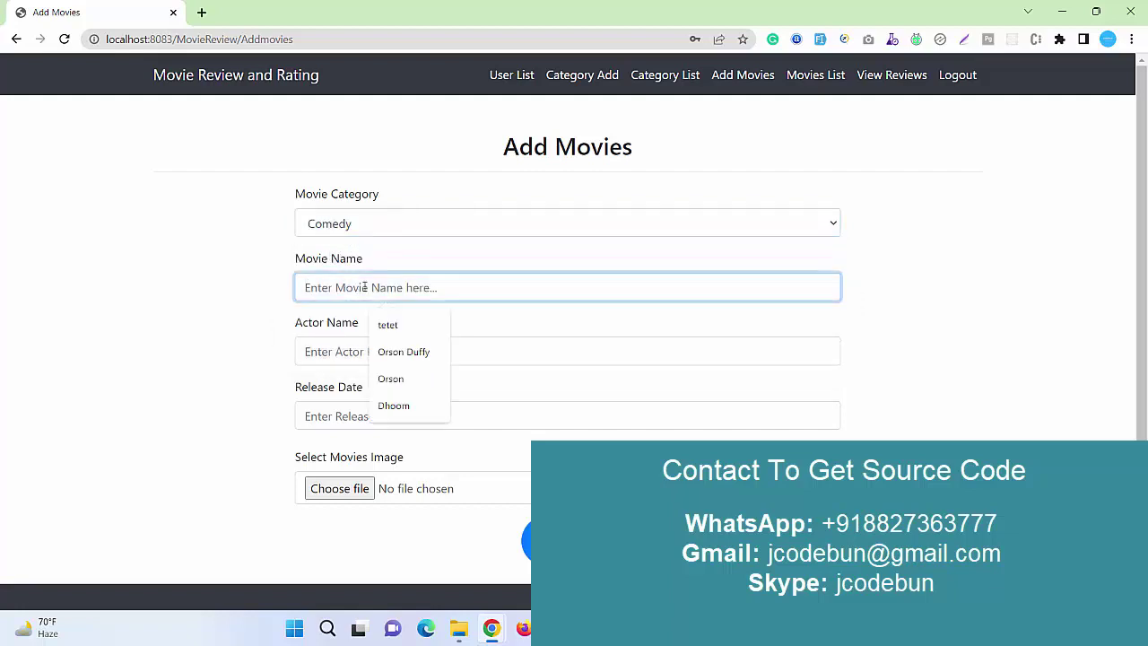
type("New moview")
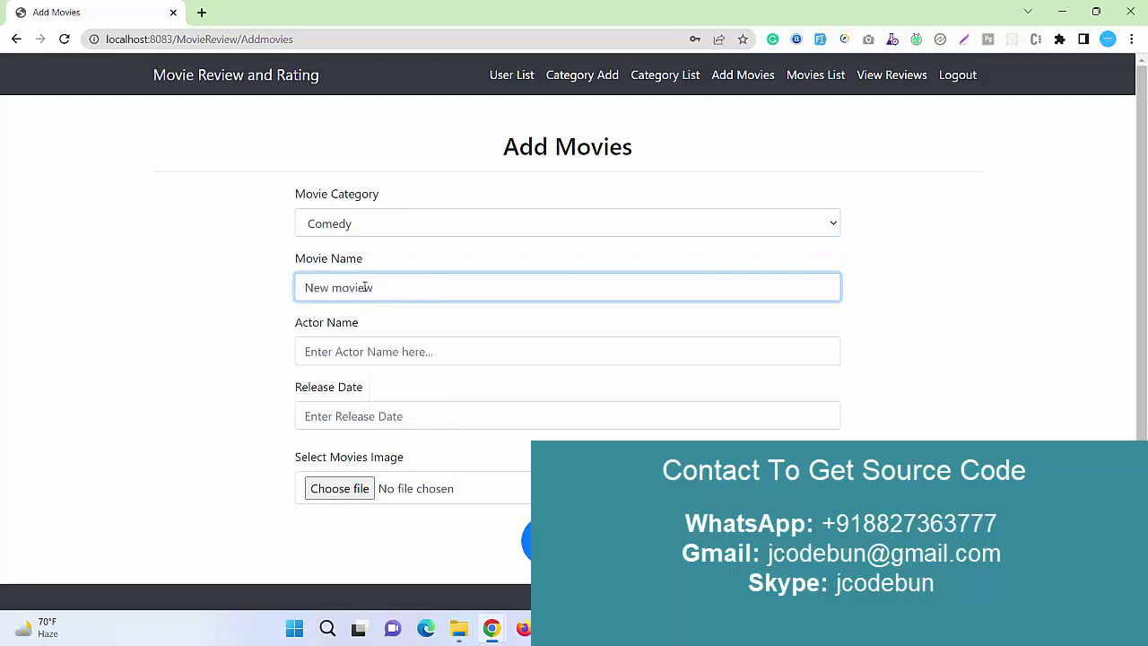
left_click(379, 340)
type("gfdg e")
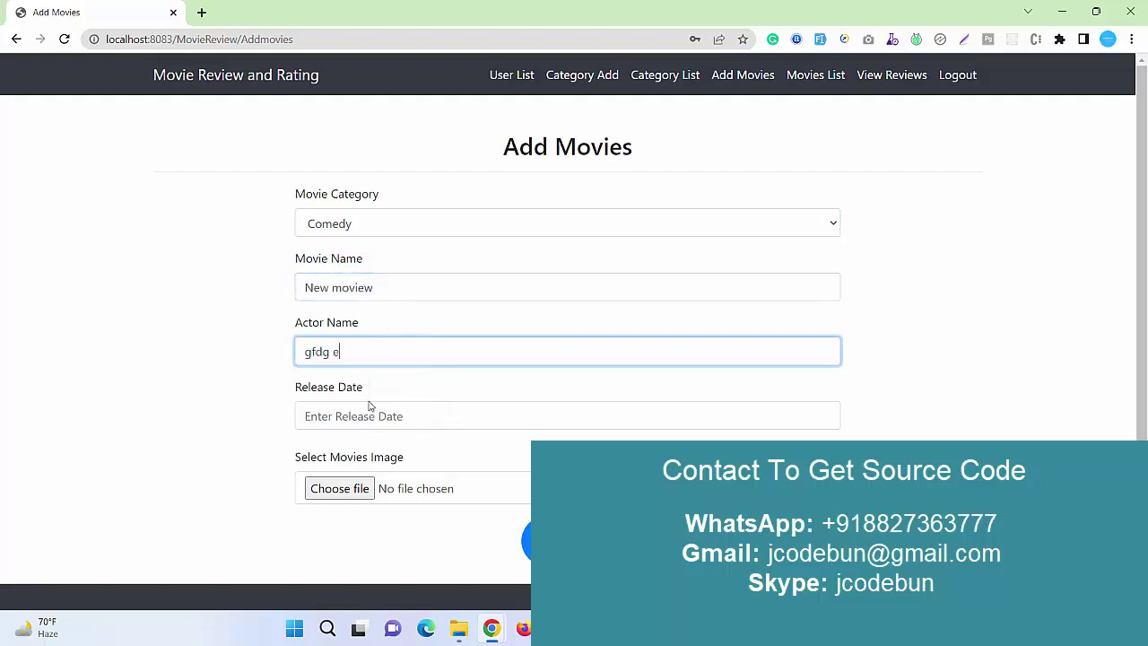
Set release date 4 November 2022, attach the Bg image, and submit the movie
left_click(367, 413)
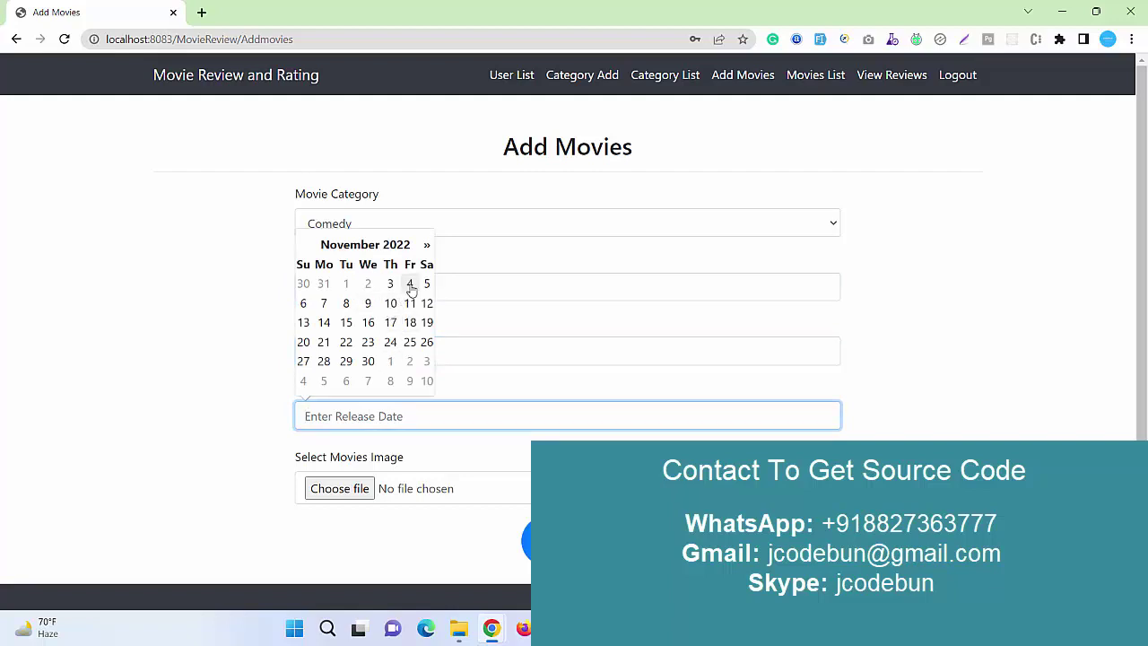
left_click(410, 285)
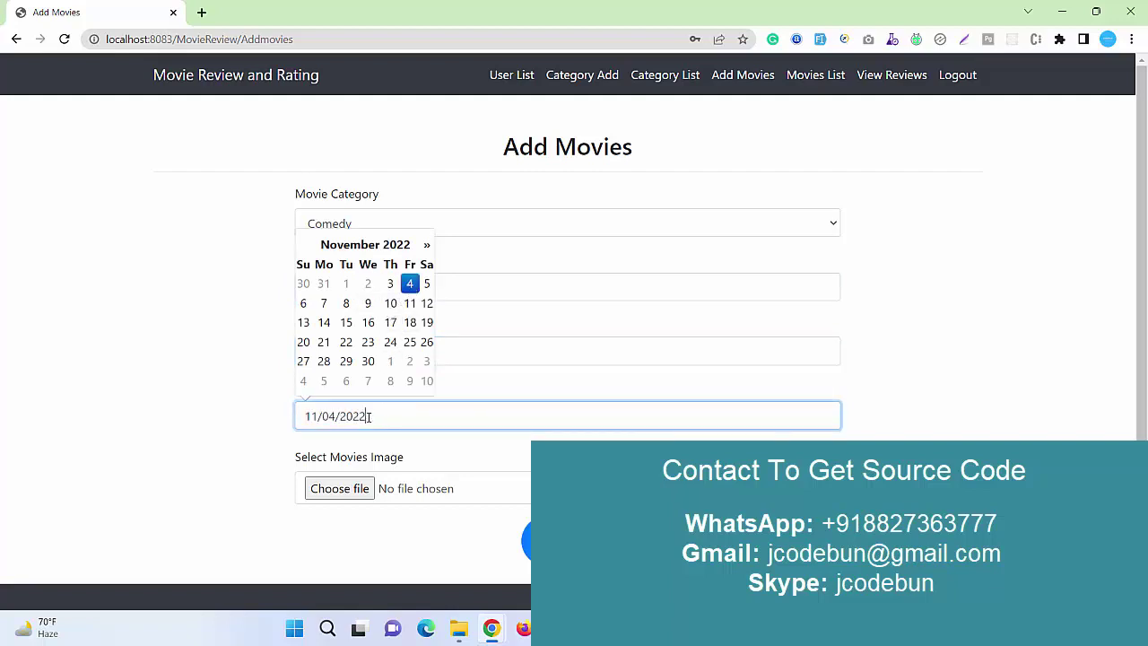
left_click(227, 422)
scroll(269, 422, "down", 1)
left_click(337, 420)
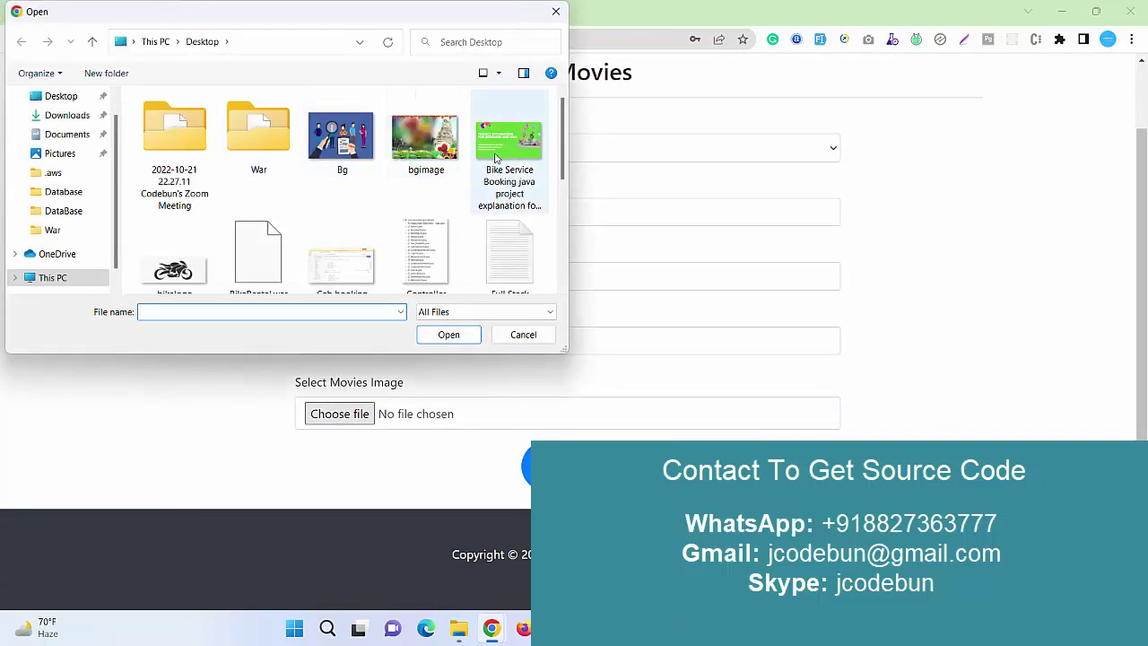
scroll(467, 186, "down", 5)
scroll(467, 185, "up", 1)
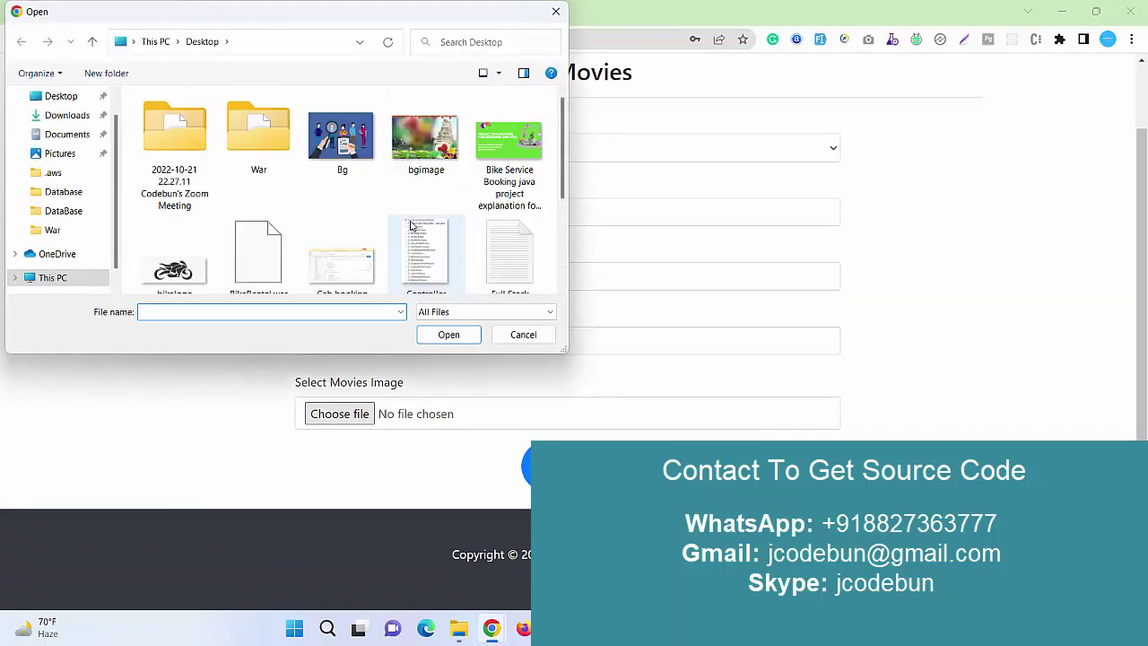
scroll(414, 223, "up", 2)
left_click(342, 139)
left_click(444, 339)
left_click(551, 467)
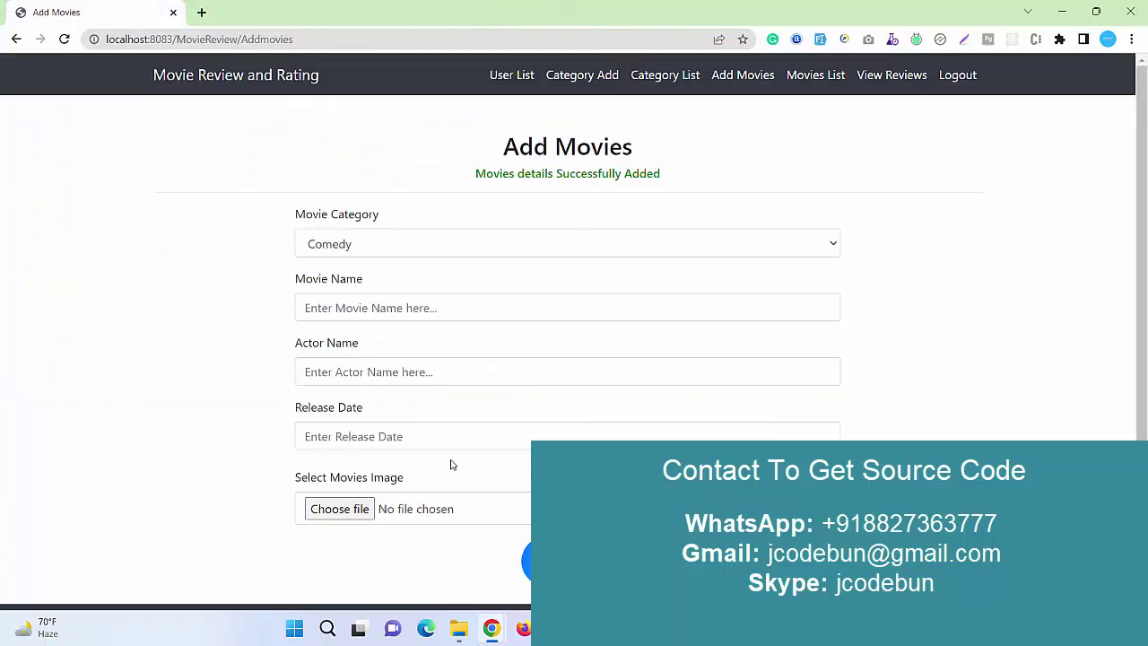
left_click_drag(657, 183, 383, 183)
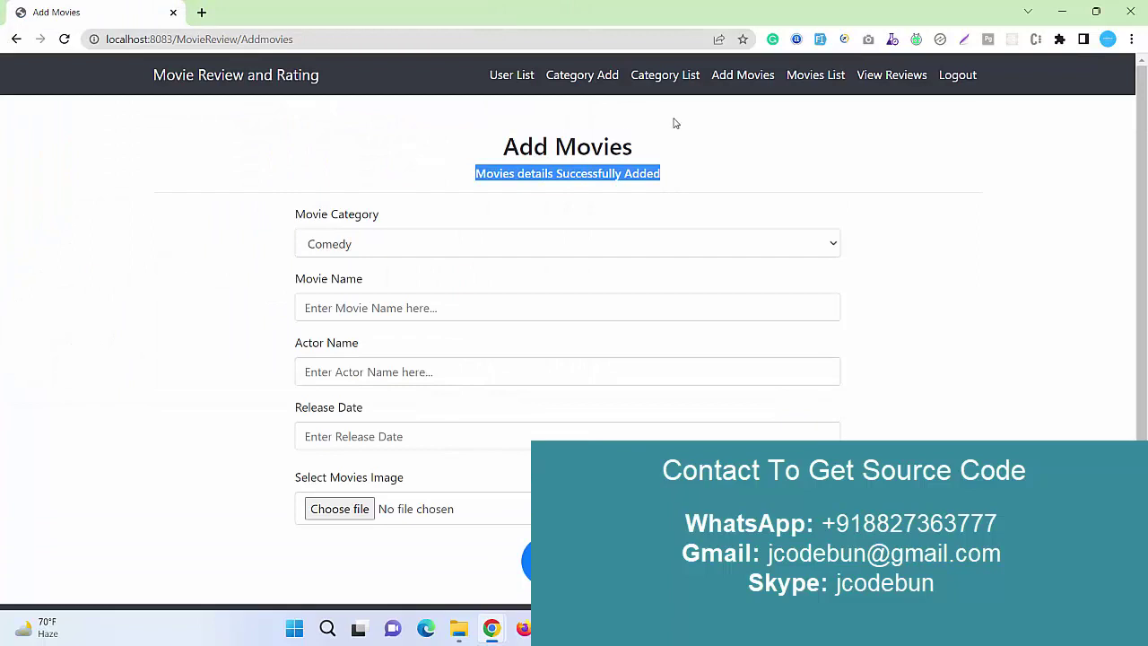
View the Movies List and highlight the new Comedy movie's row
left_click(802, 77)
scroll(543, 327, "down", 2)
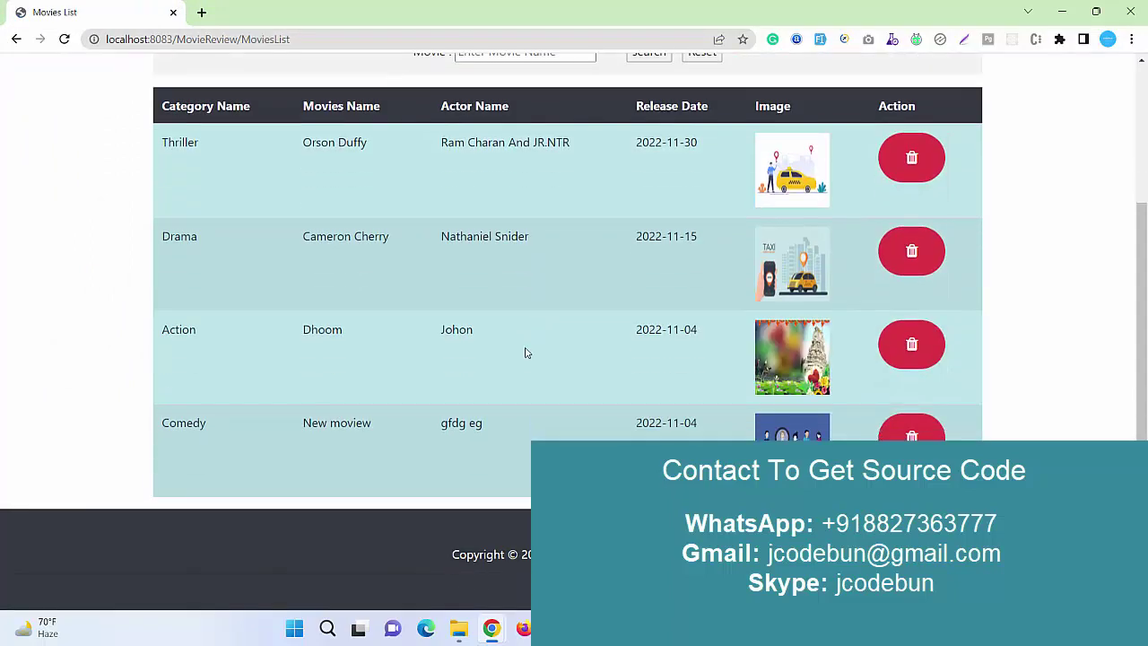
left_click_drag(169, 422, 673, 422)
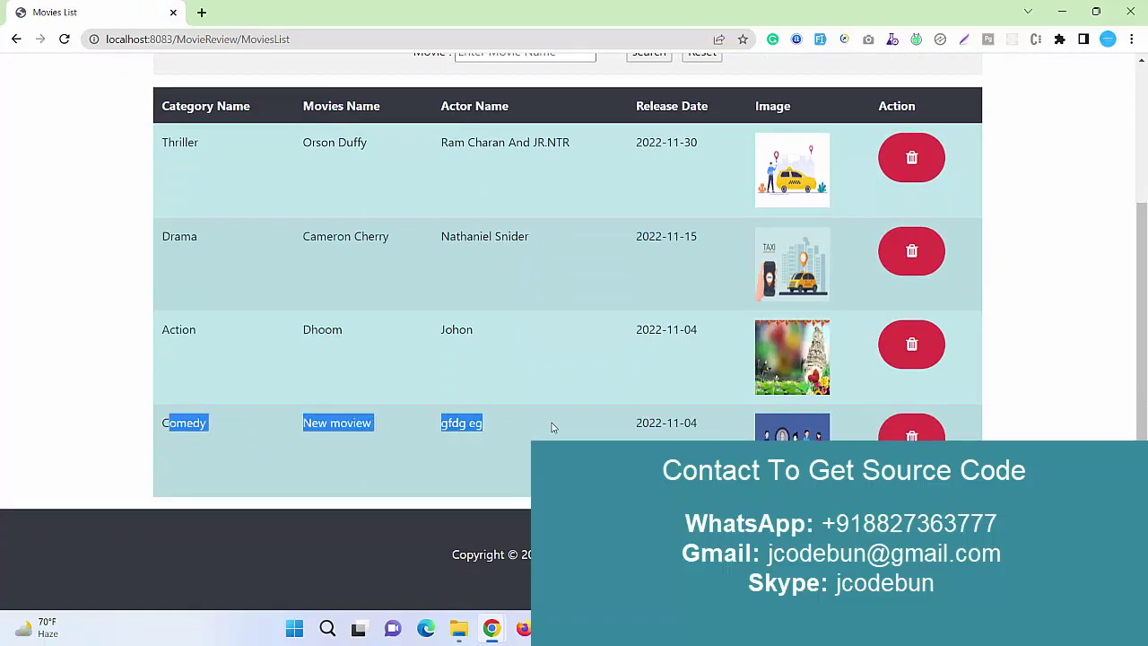
scroll(616, 215, "up", 1)
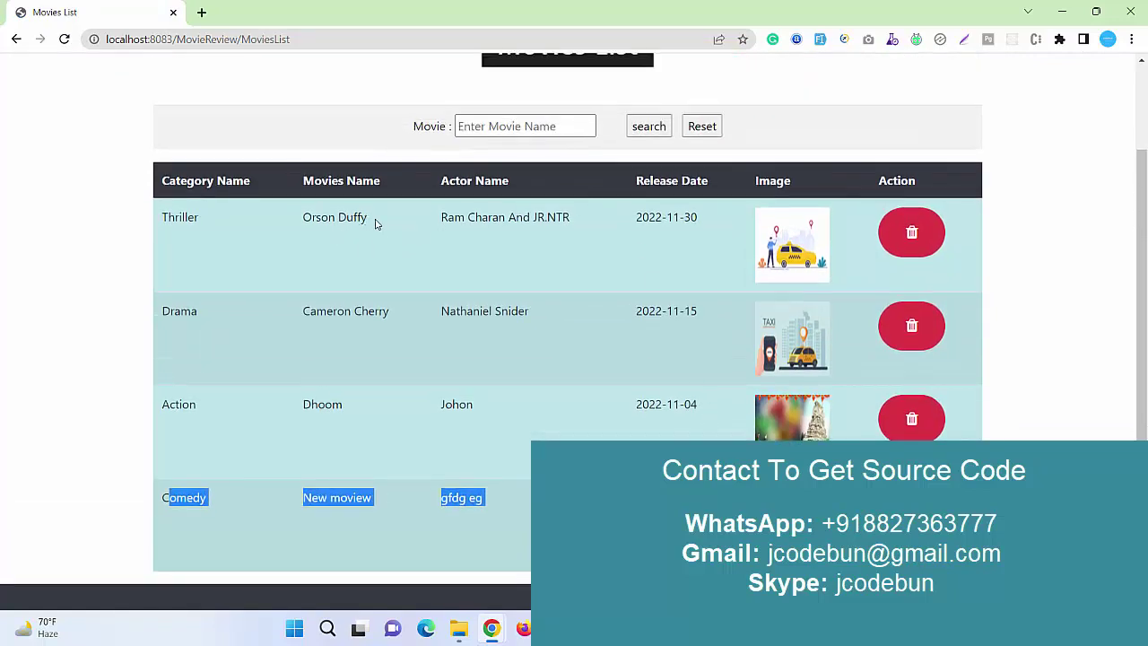
left_click_drag(377, 223, 262, 223)
key("ctrl+c")
left_click(534, 126)
key("ctrl+v")
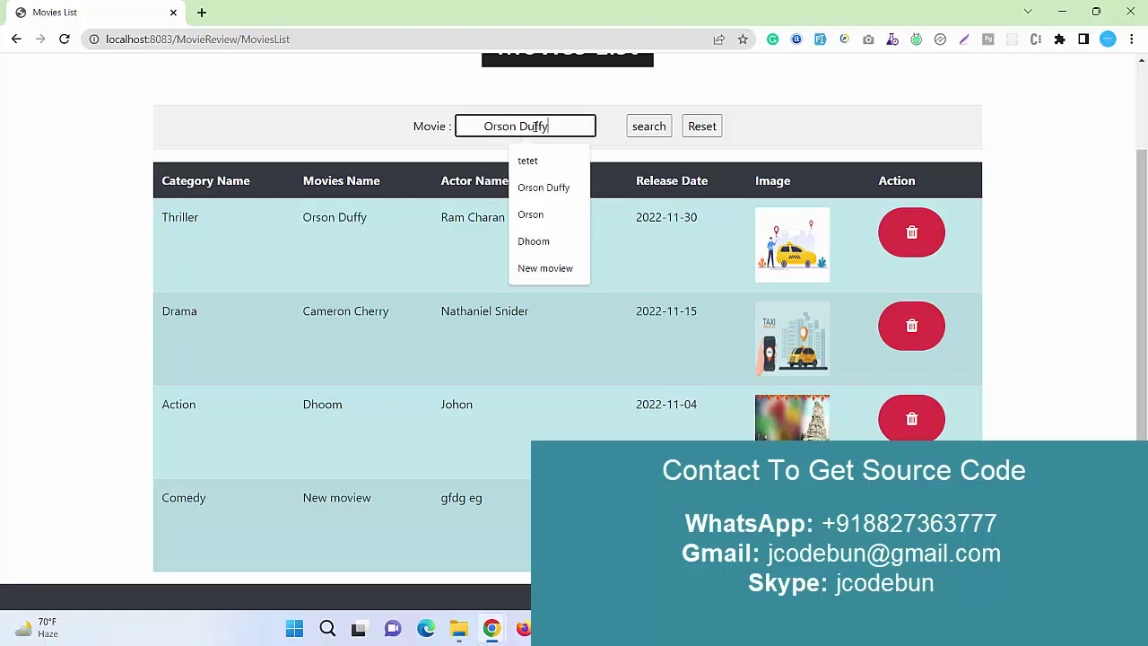
left_click_drag(488, 127, 192, 146)
key("BackSpace")
left_click(630, 126)
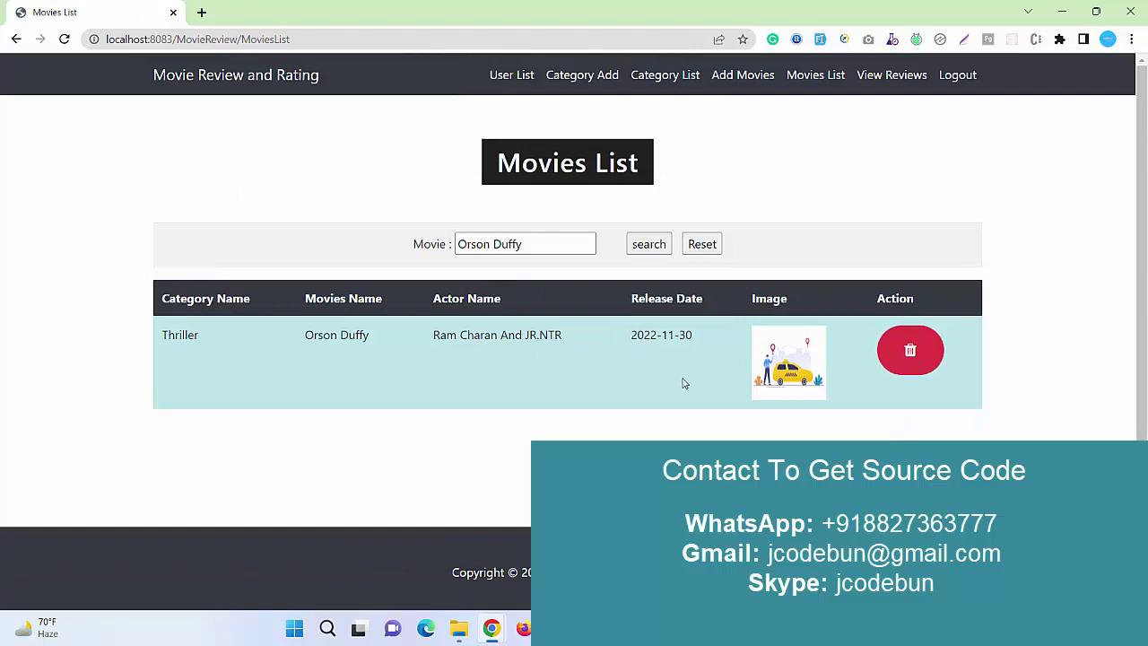
left_click(702, 244)
Delete the 'New moview' Comedy movie from the list
scroll(664, 281, "down", 1)
scroll(665, 281, "up", 1)
scroll(885, 436, "down", 3)
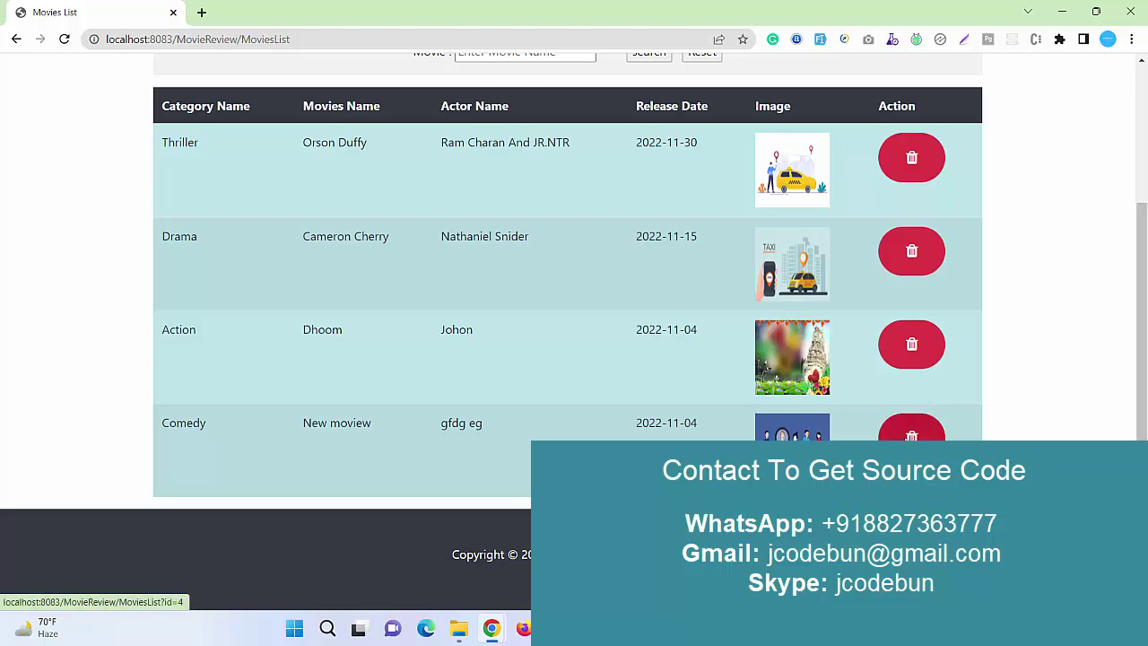
left_click(911, 437)
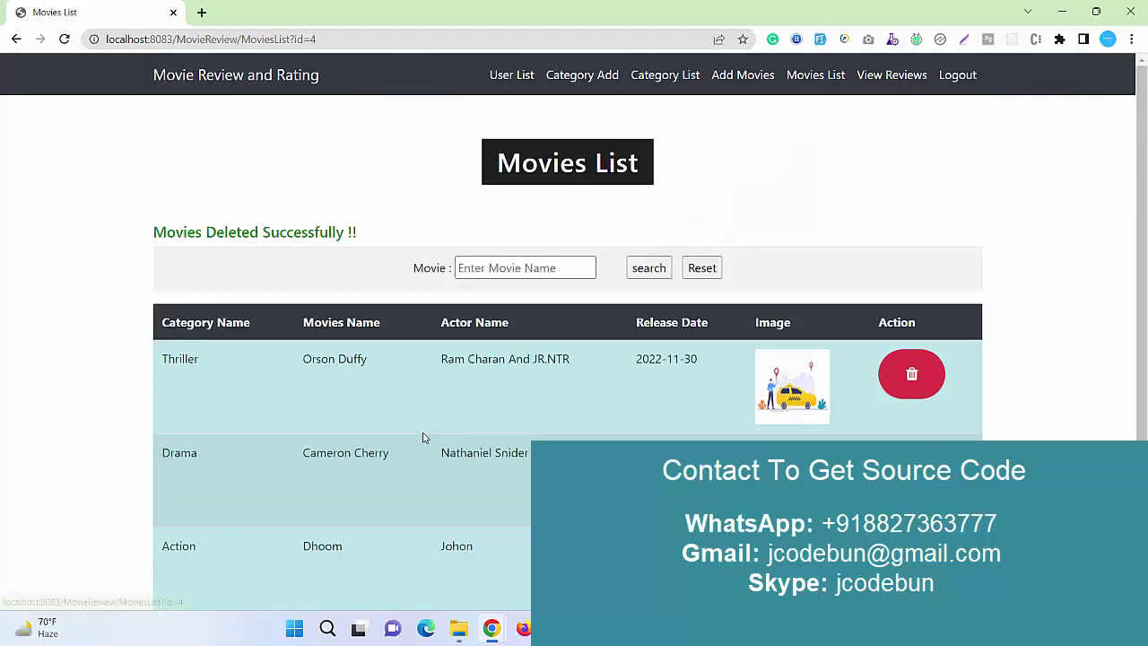
scroll(574, 314, "down", 2)
scroll(818, 400, "up", 2)
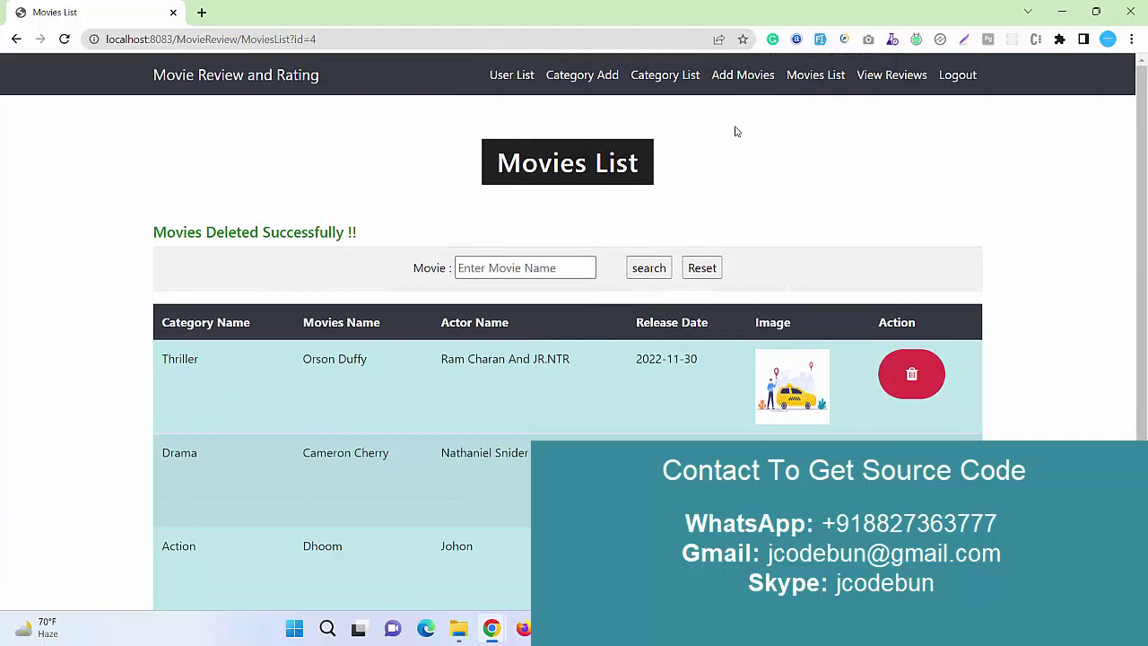
scroll(726, 158, "down", 3)
scroll(720, 259, "up", 3)
scroll(720, 259, "down", 3)
scroll(720, 260, "up", 2)
scroll(720, 259, "up", 1)
Visit the Movie Add form and return to the Movies List
left_click(743, 77)
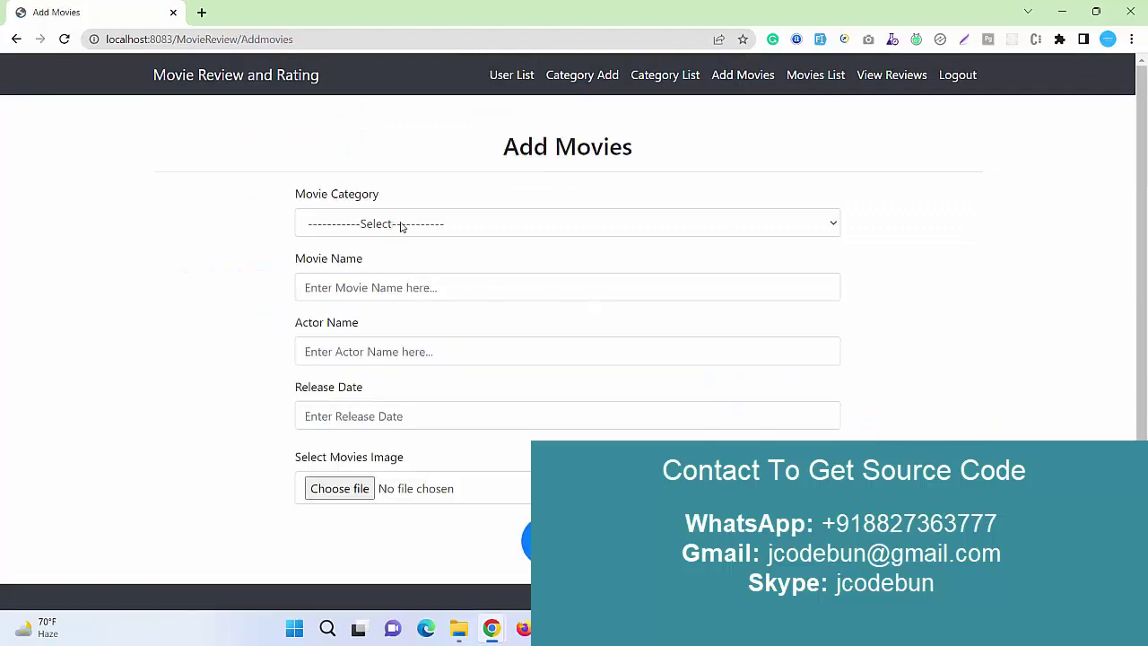
left_click(829, 83)
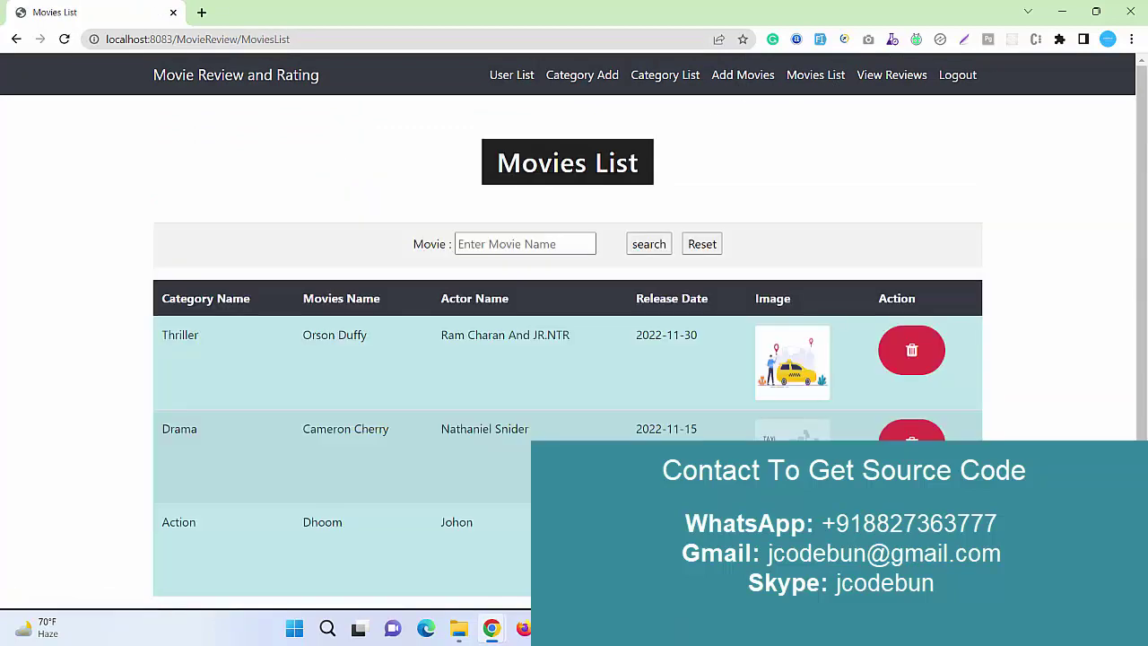
scroll(452, 329, "down", 1)
scroll(397, 389, "up", 2)
left_click(892, 79)
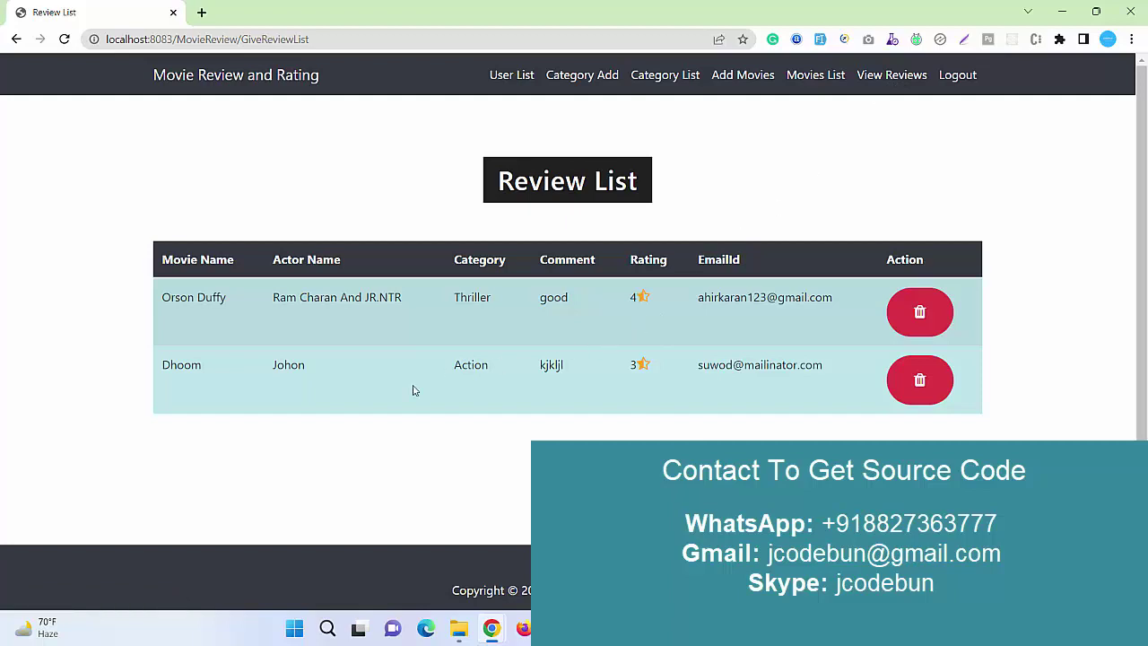
double_click(176, 301)
double_click(310, 297)
left_click(630, 297)
double_click(631, 297)
left_click_drag(698, 297, 819, 297)
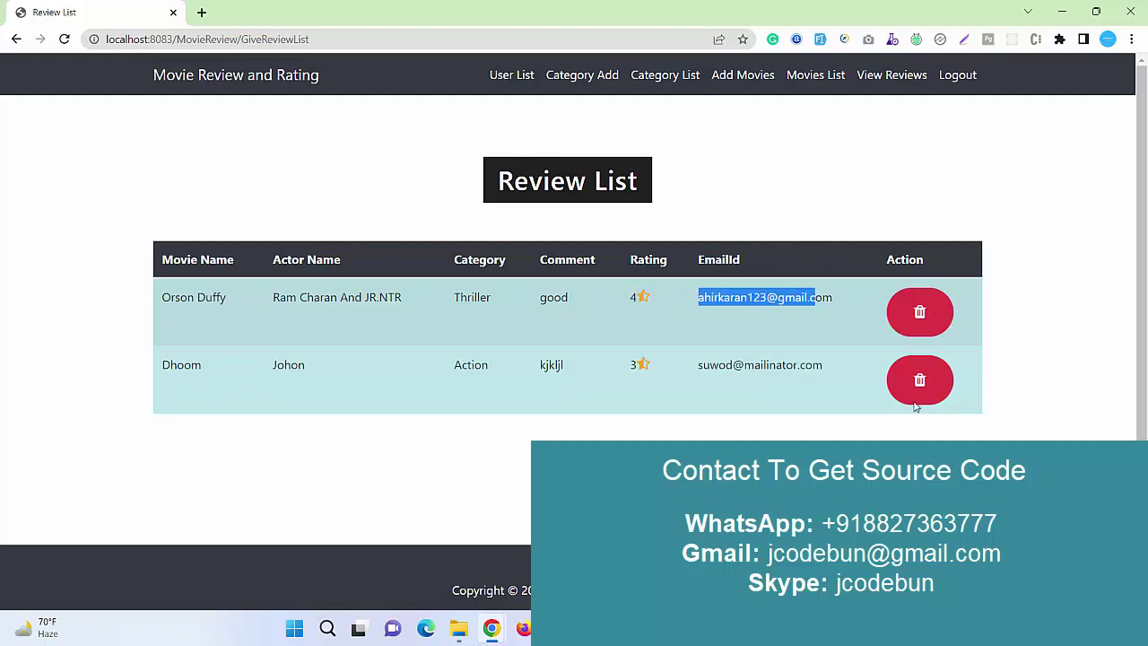
left_click(958, 77)
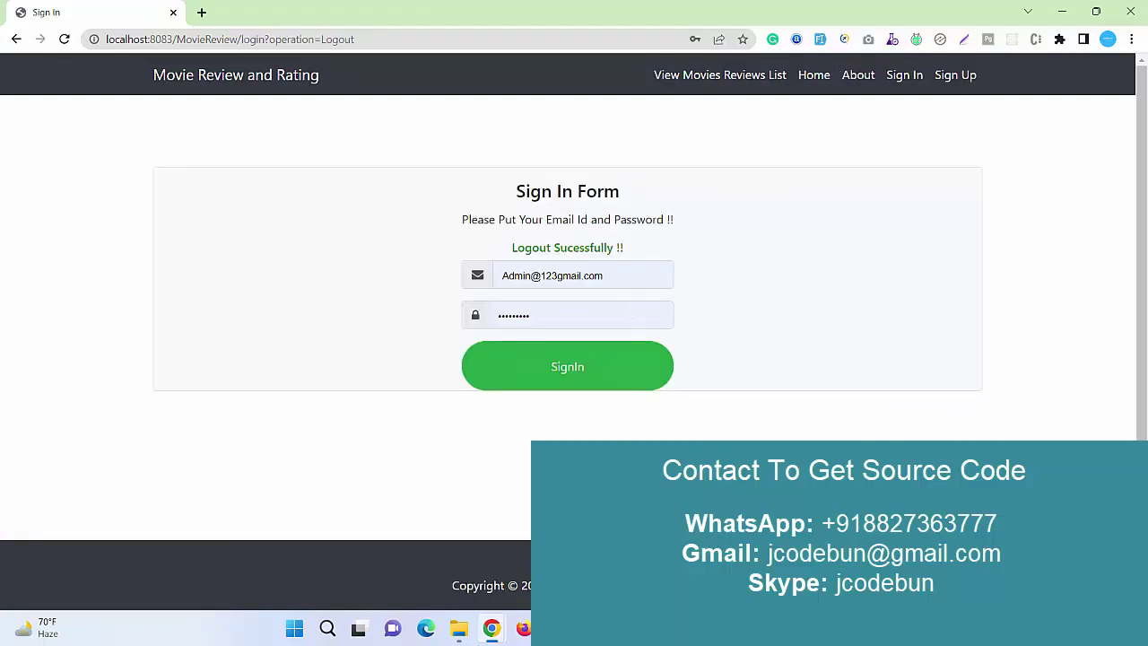
Re-run SELECT * FROM user in MySQL Workbench and switch back to Chrome
key("alt+Tab")
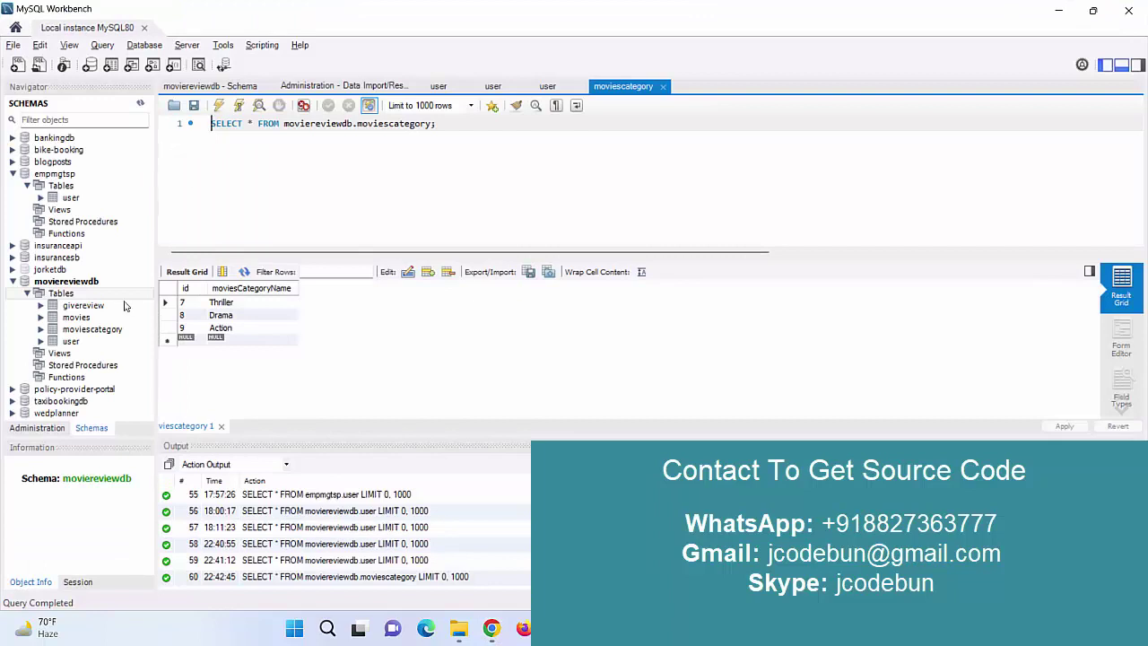
left_click(147, 341)
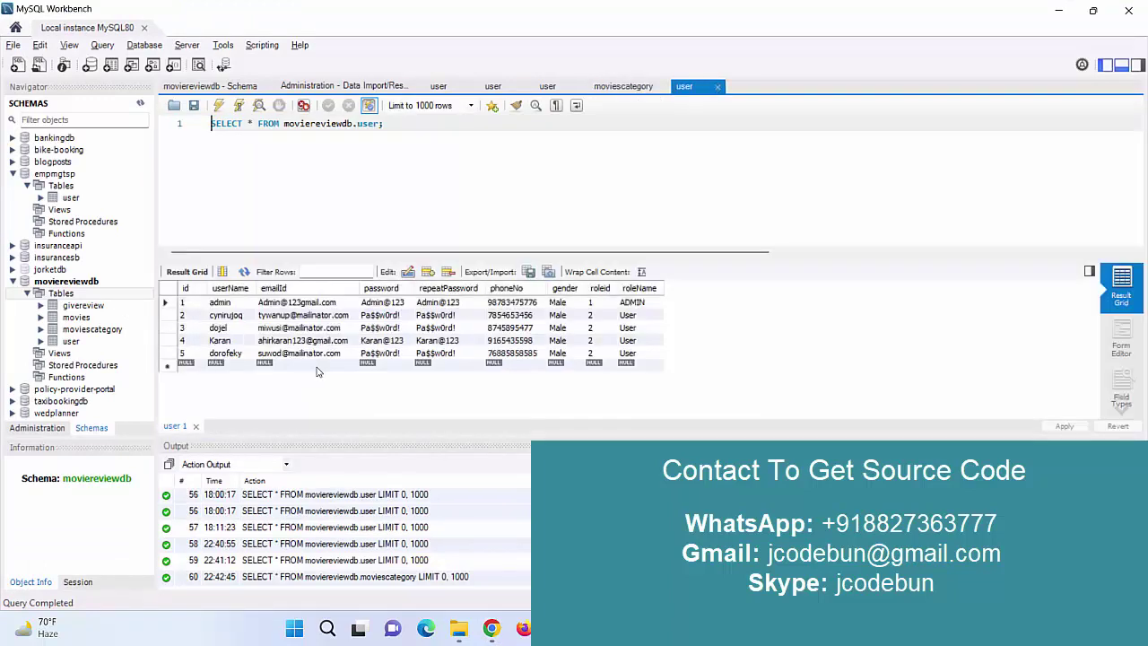
left_click(219, 105)
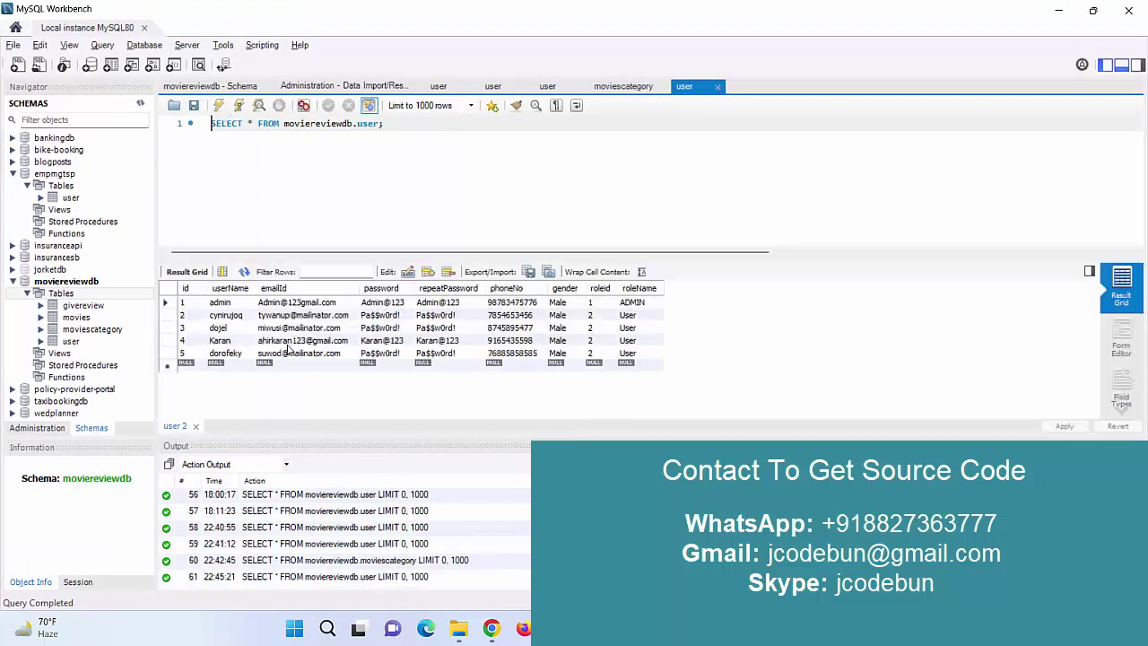
key("ctrl+Return")
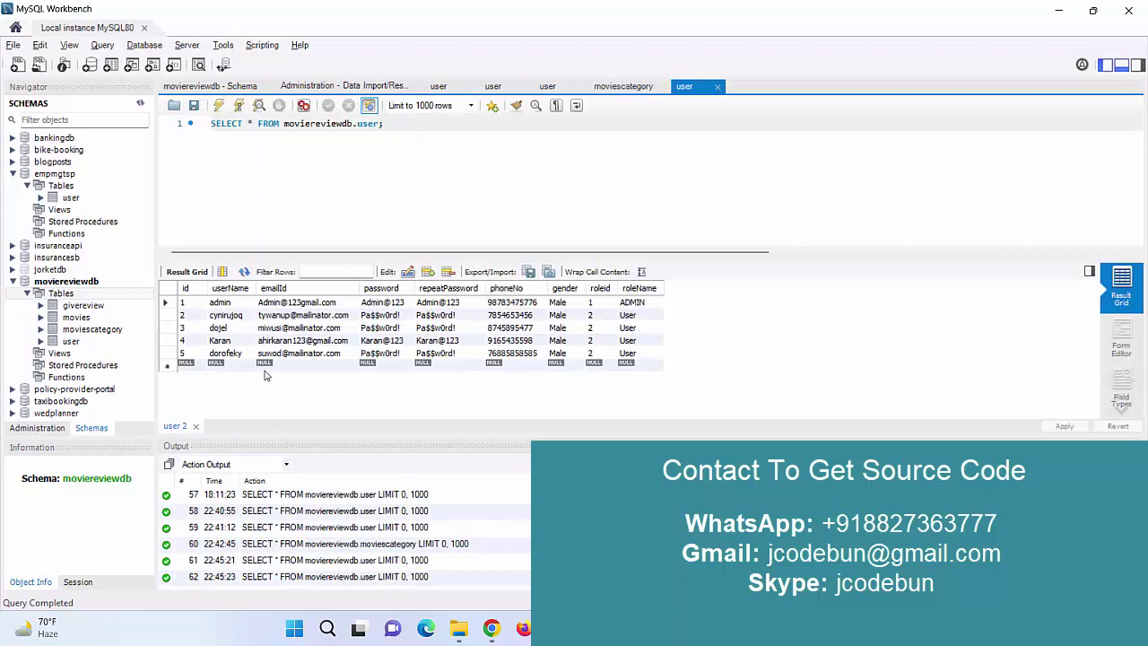
key("alt+Tab")
left_click(951, 76)
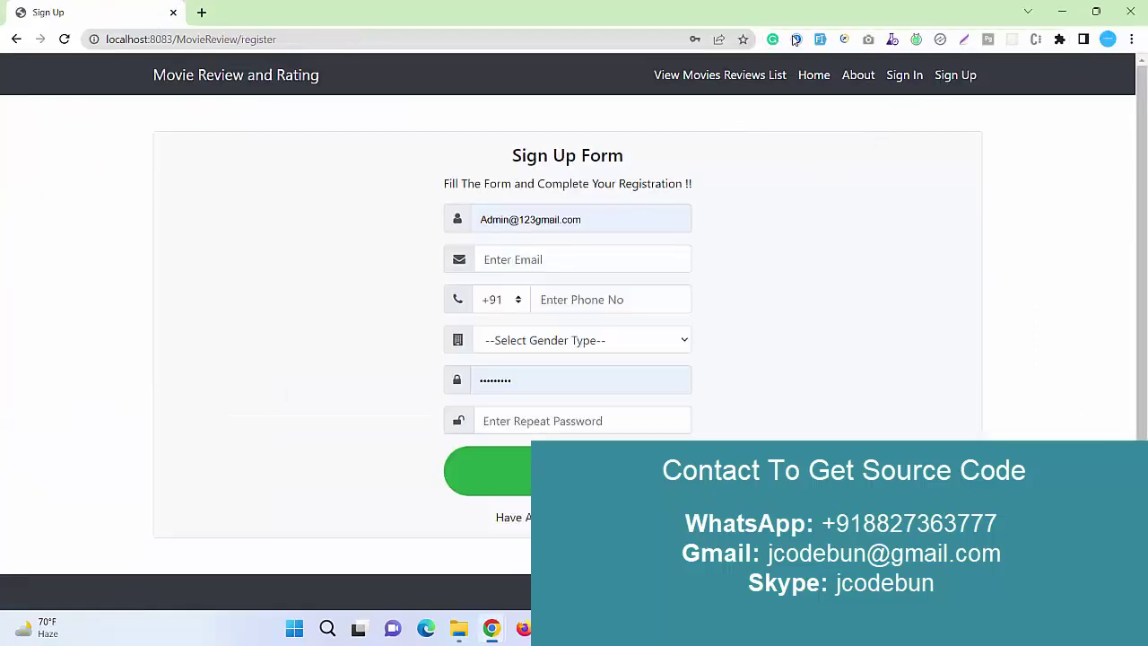
key("alt+shift+f")
left_click(587, 290)
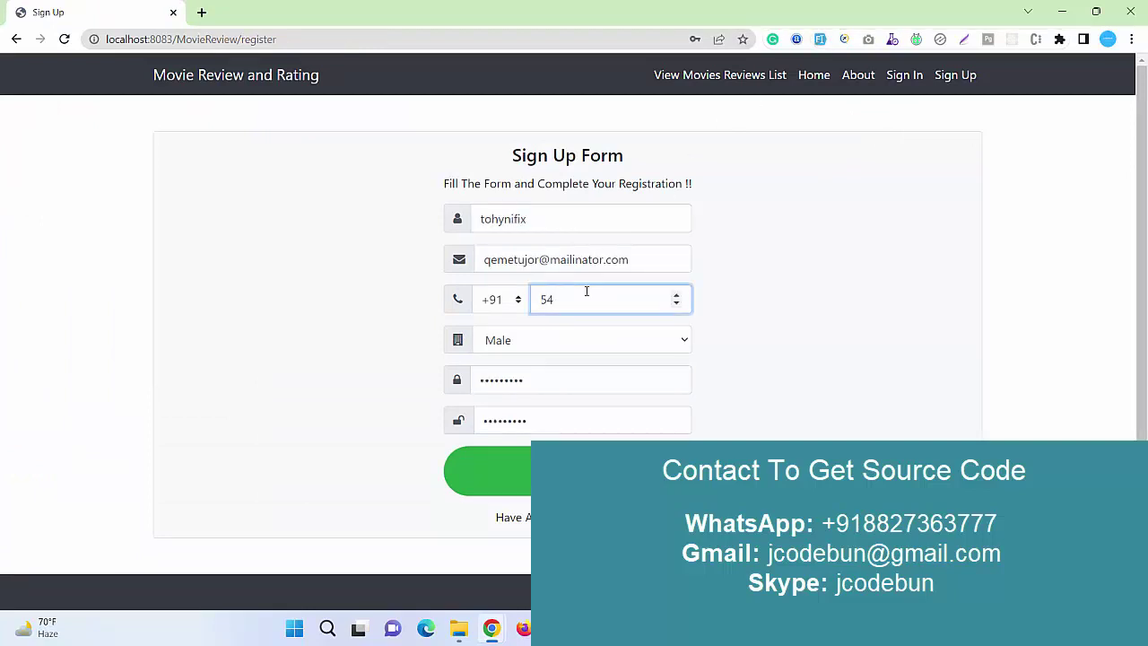
key("ctrl+a")
type("85")
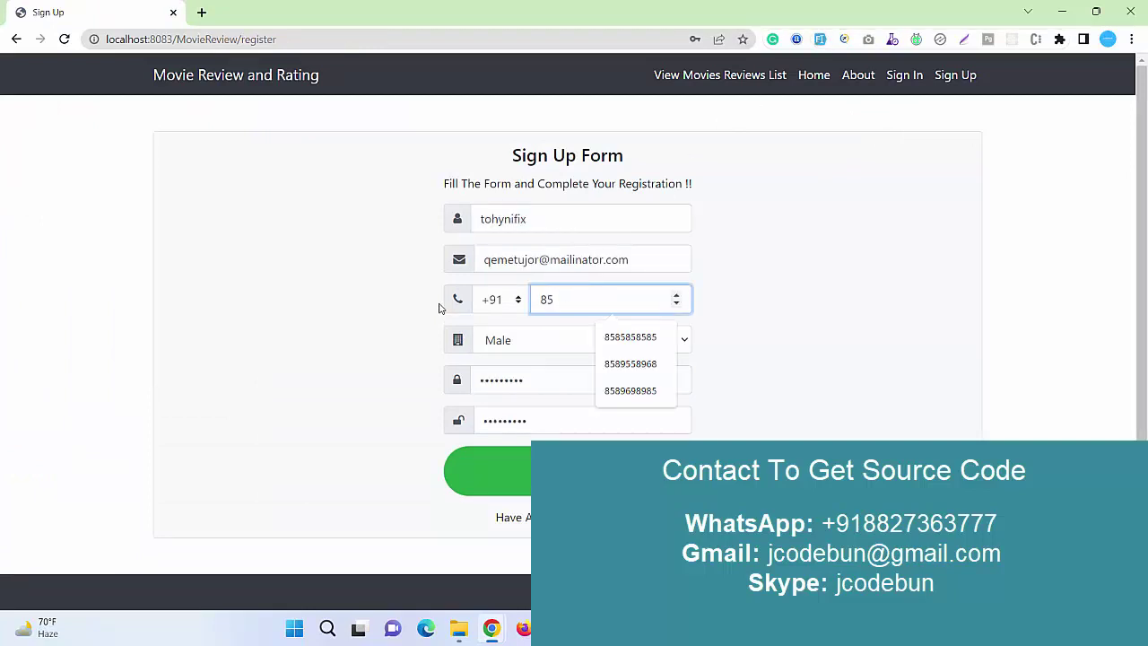
left_click(632, 364)
left_click(573, 471)
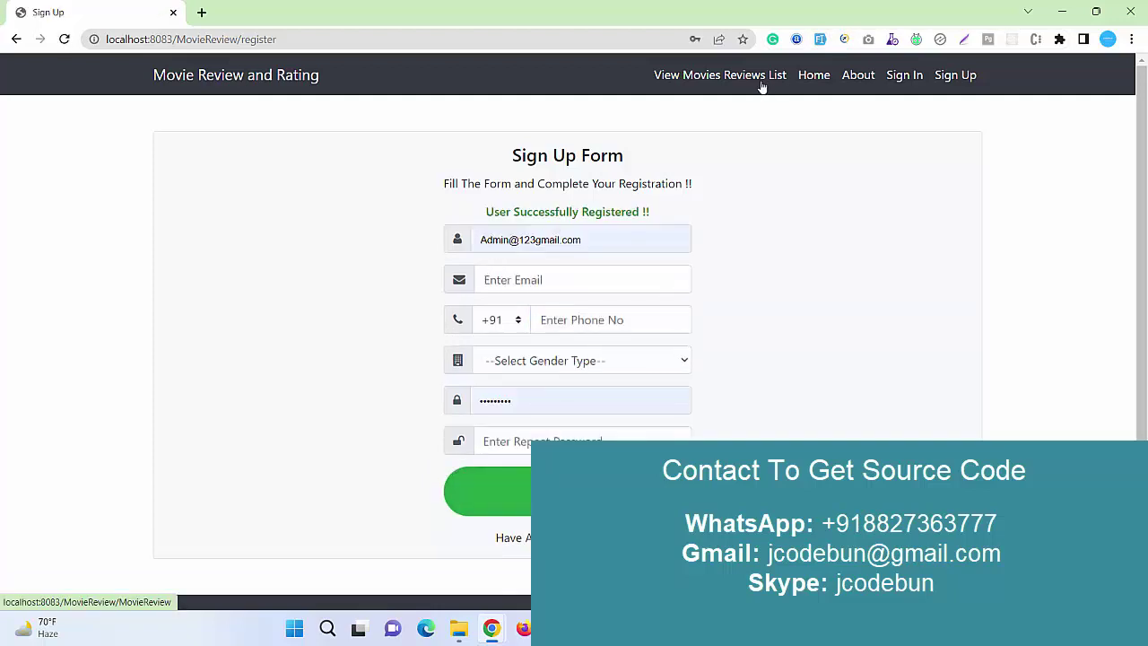
Sign in as the new user using the email and password copied from Workbench
left_click(904, 76)
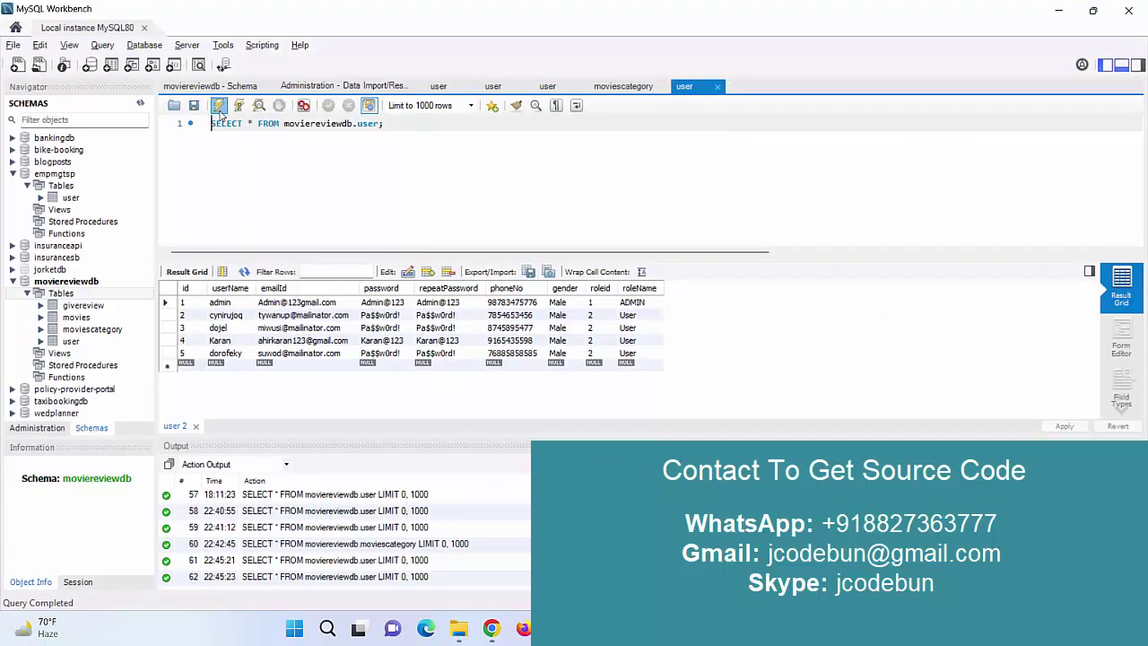
left_click(218, 105)
left_click(328, 368)
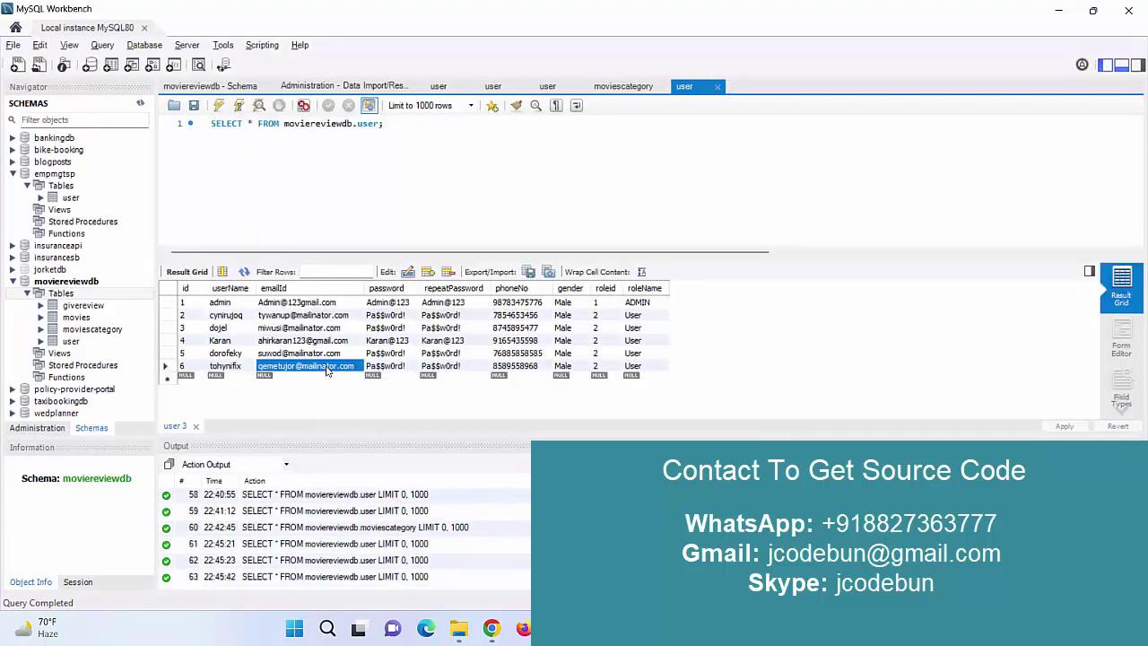
double_click(327, 367)
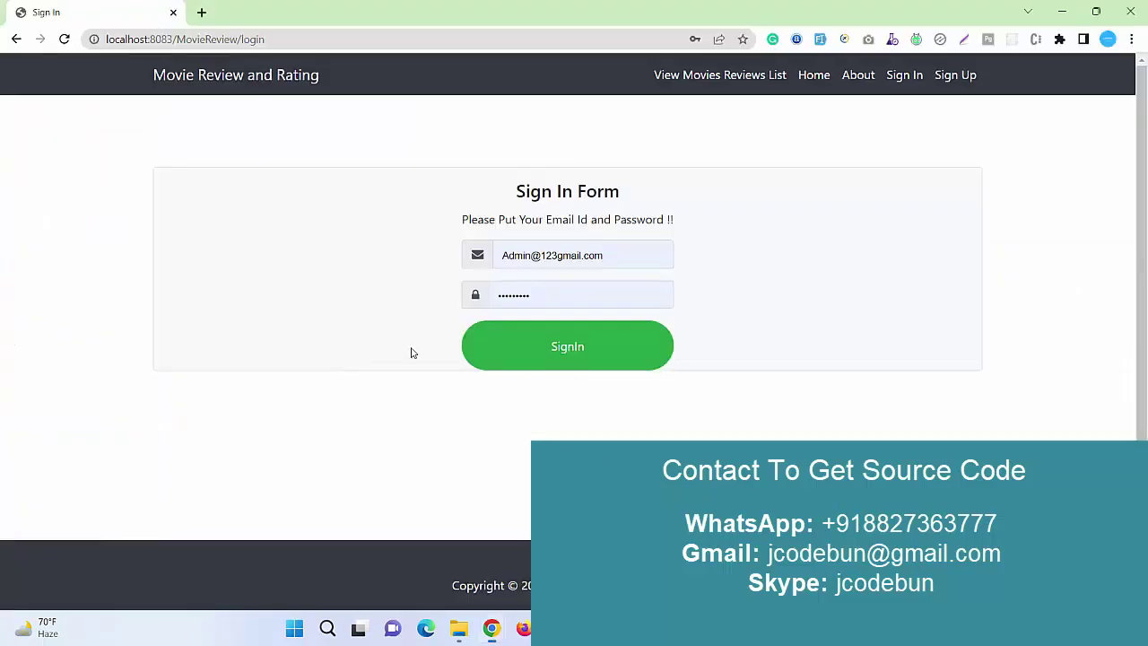
triple_click(615, 251)
key("ctrl+v")
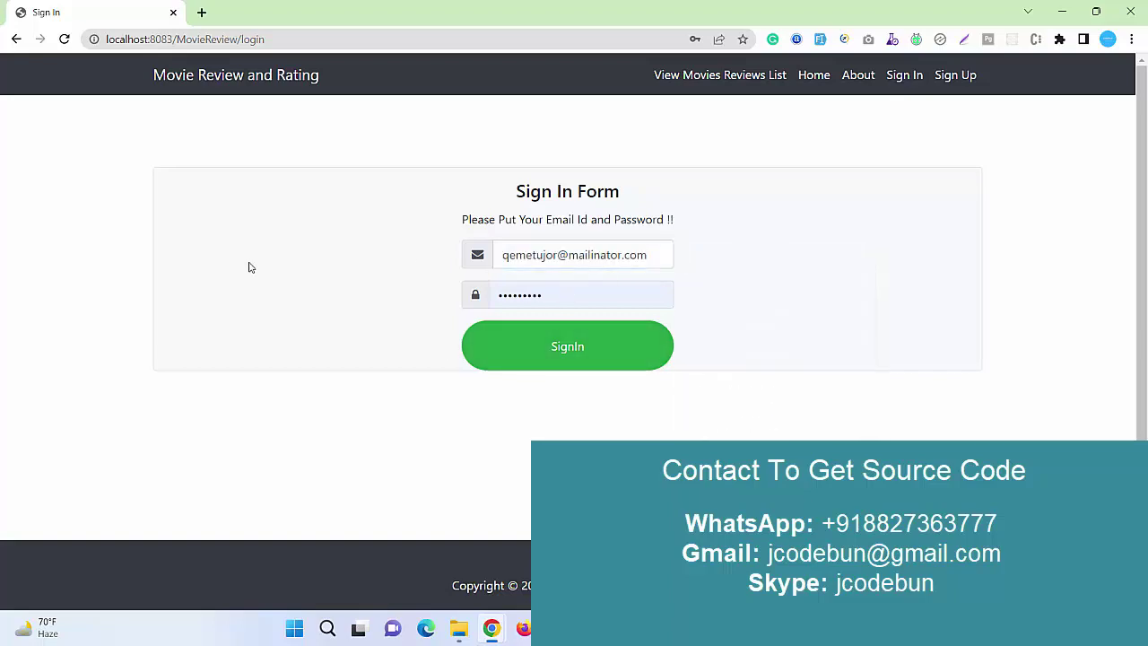
key("alt+Tab")
left_click(384, 366)
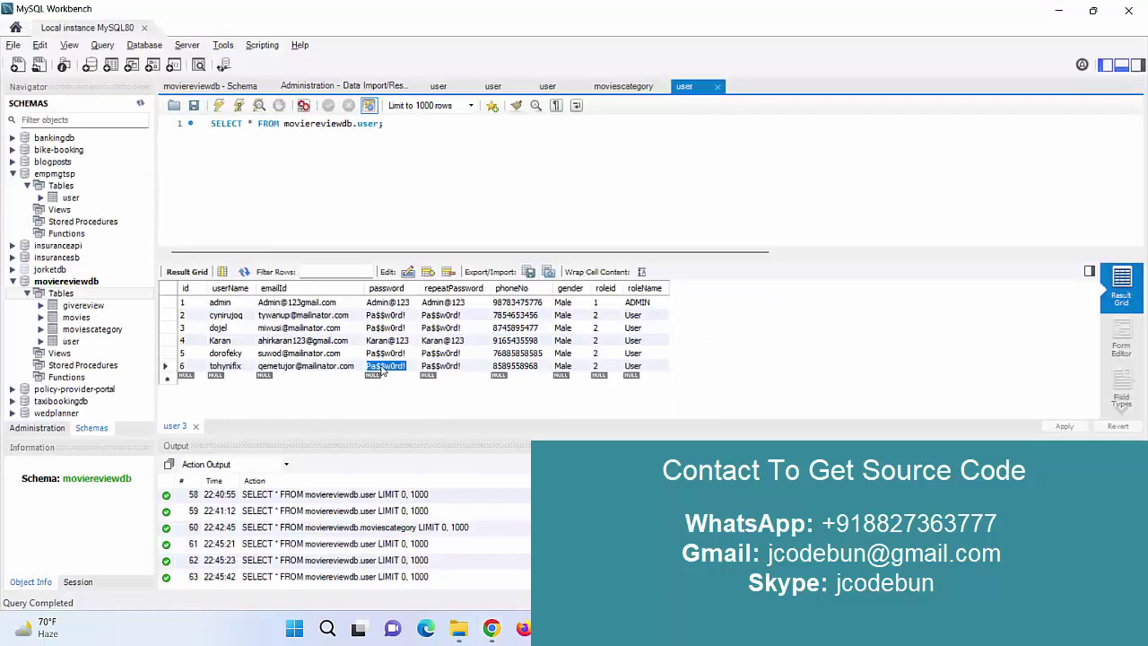
key("alt+Tab")
left_click_drag(561, 297, 443, 299)
key("ctrl+v")
left_click(588, 342)
Accept saving the password and browse the Movies List to locate the Dhoom row
left_click(664, 252)
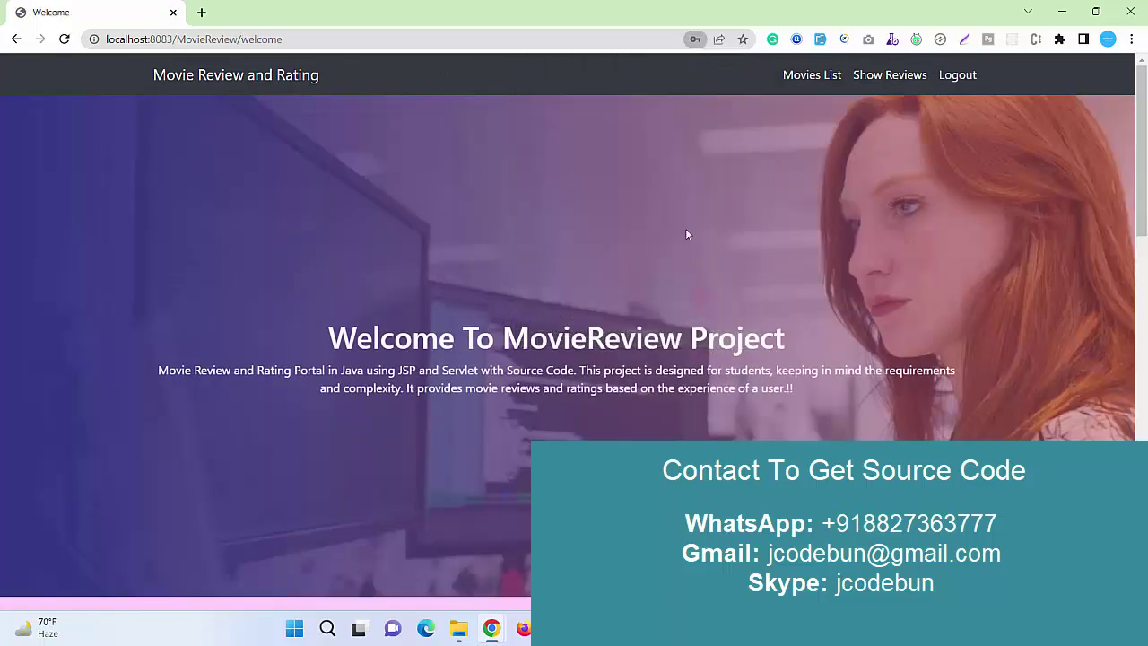
left_click(812, 74)
scroll(537, 324, "down", 1)
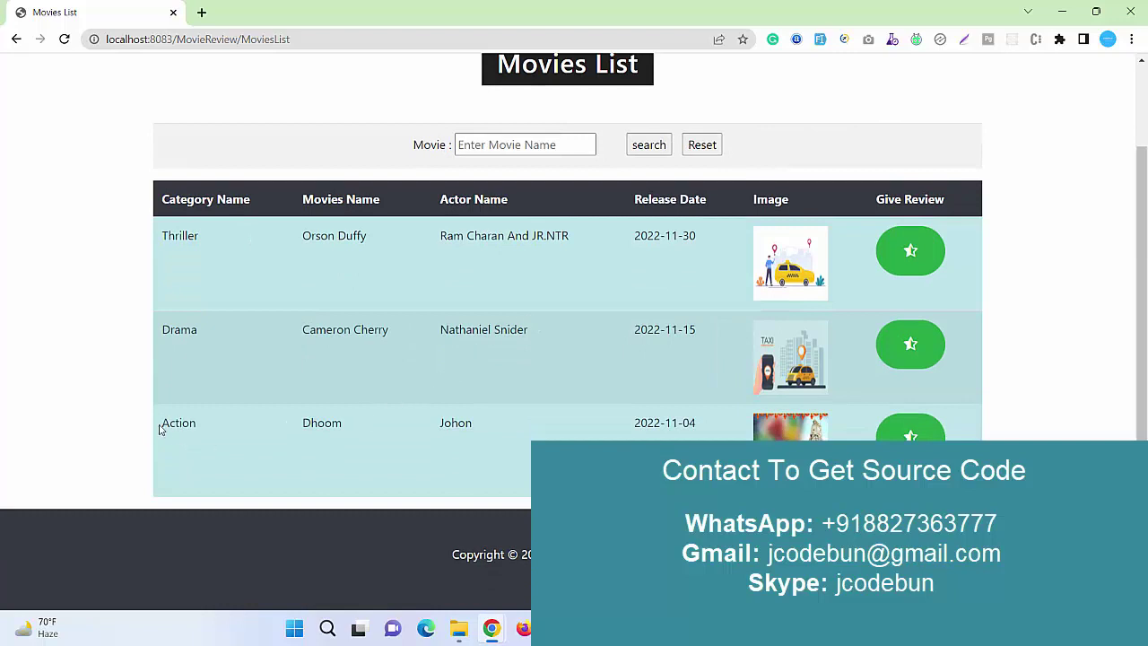
left_click_drag(182, 426, 704, 446)
left_click(704, 447)
scroll(679, 418, "up", 2)
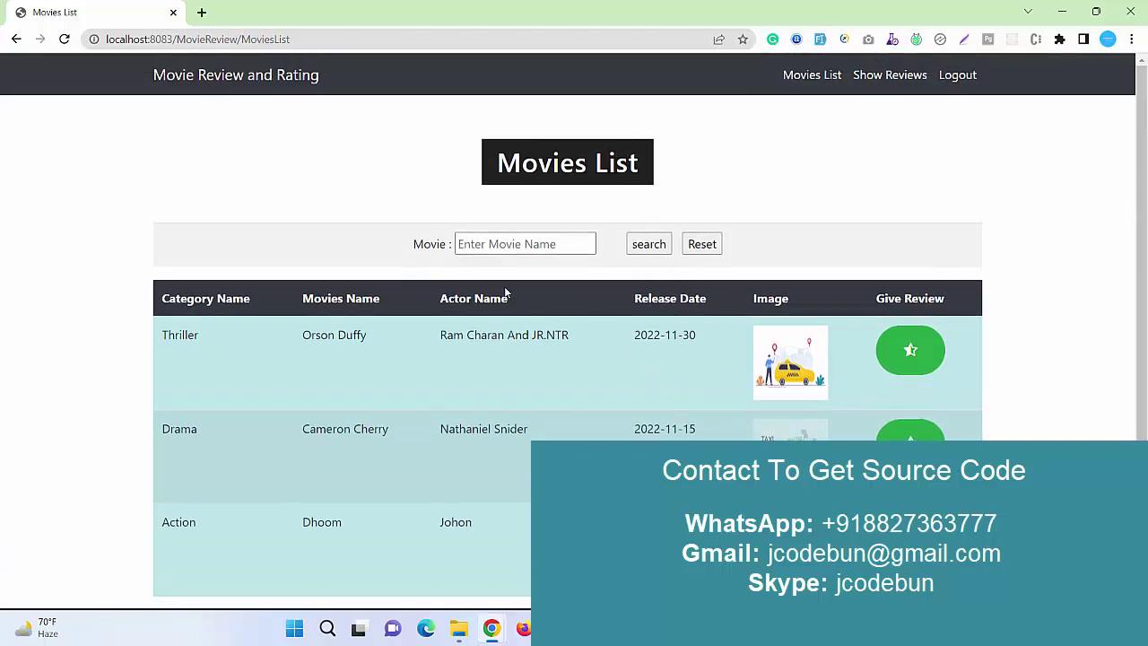
scroll(756, 410, "down", 2)
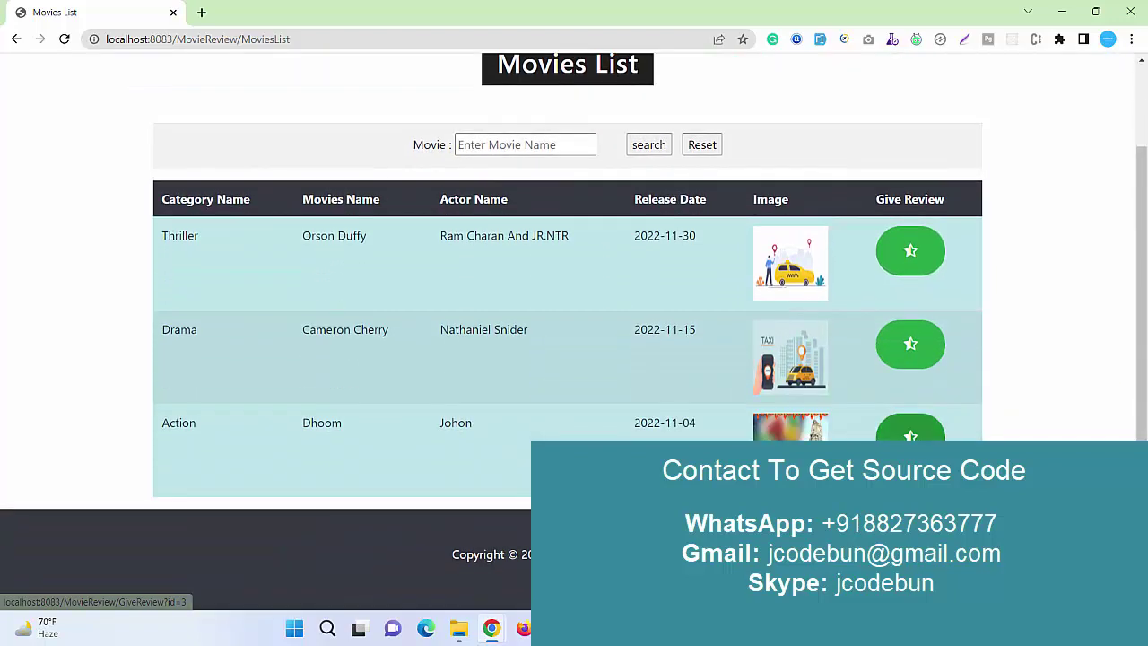
Submit a 4-star Dhoom review with the comment 'hhg its was good'
left_click(911, 432)
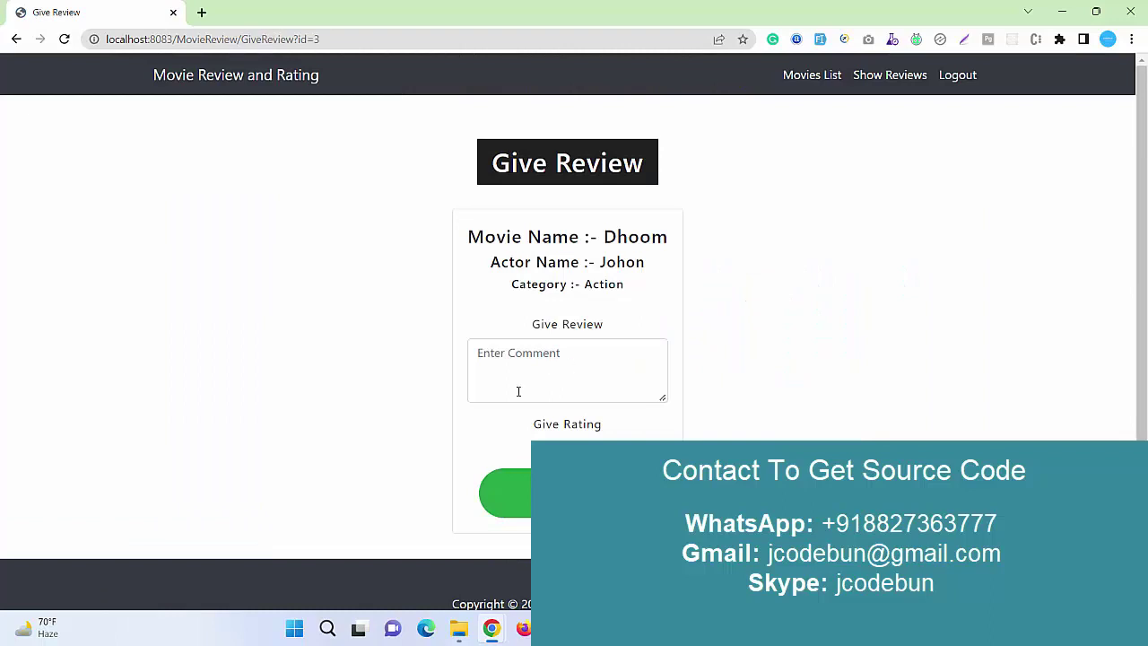
left_click(518, 362)
type("hhg its wa")
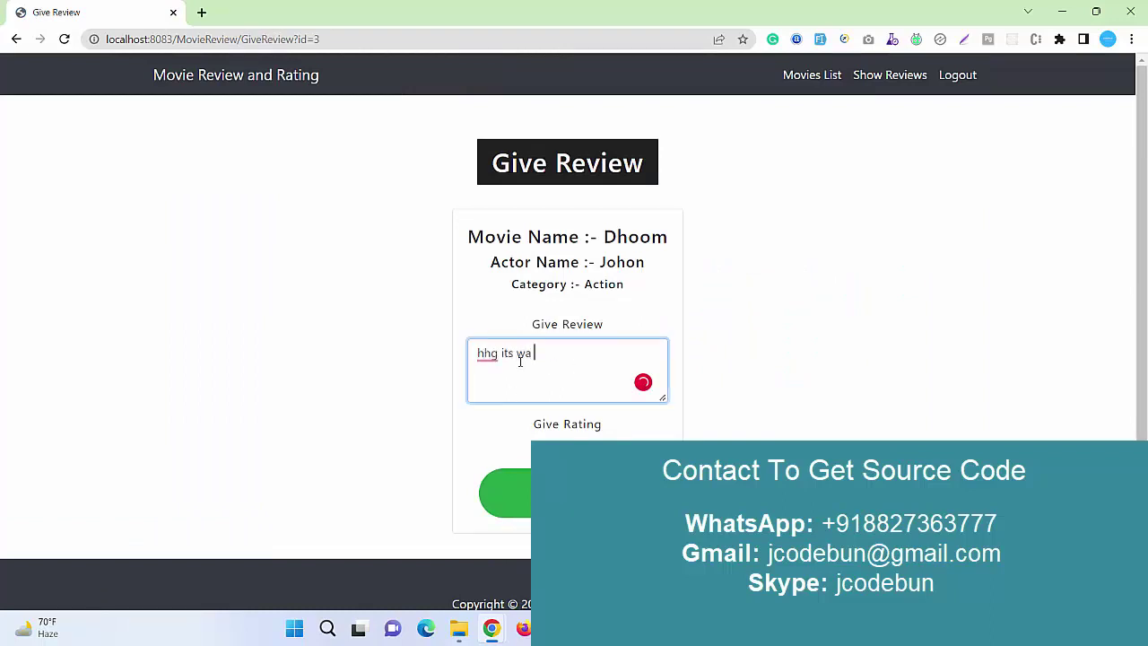
type("s good")
key("Tab")
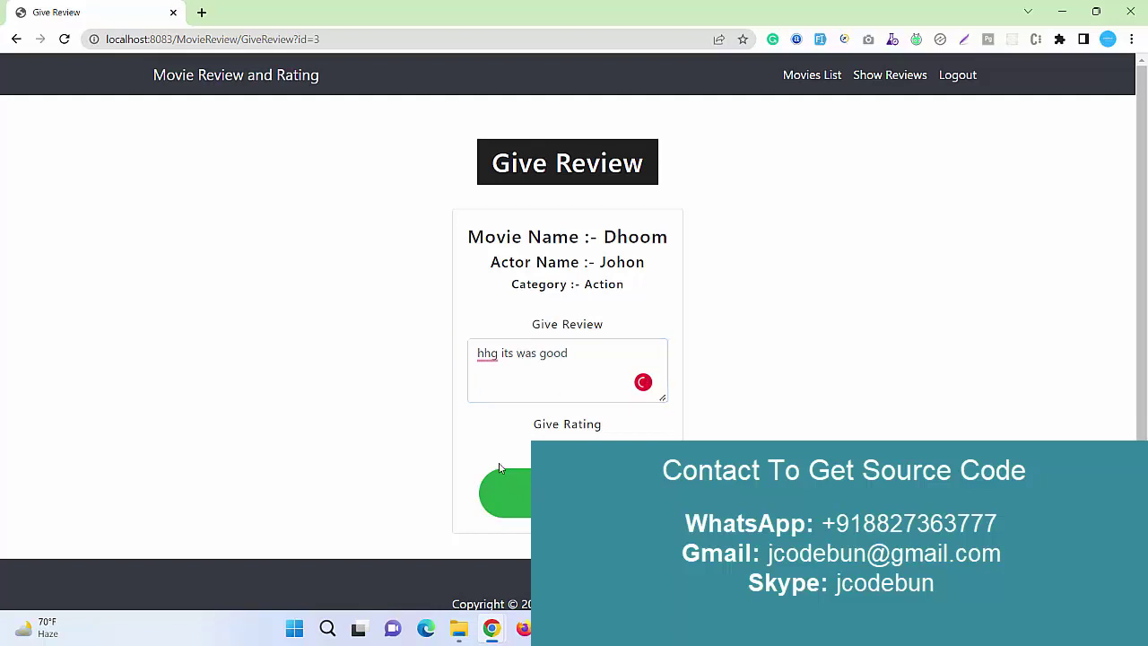
key("Return")
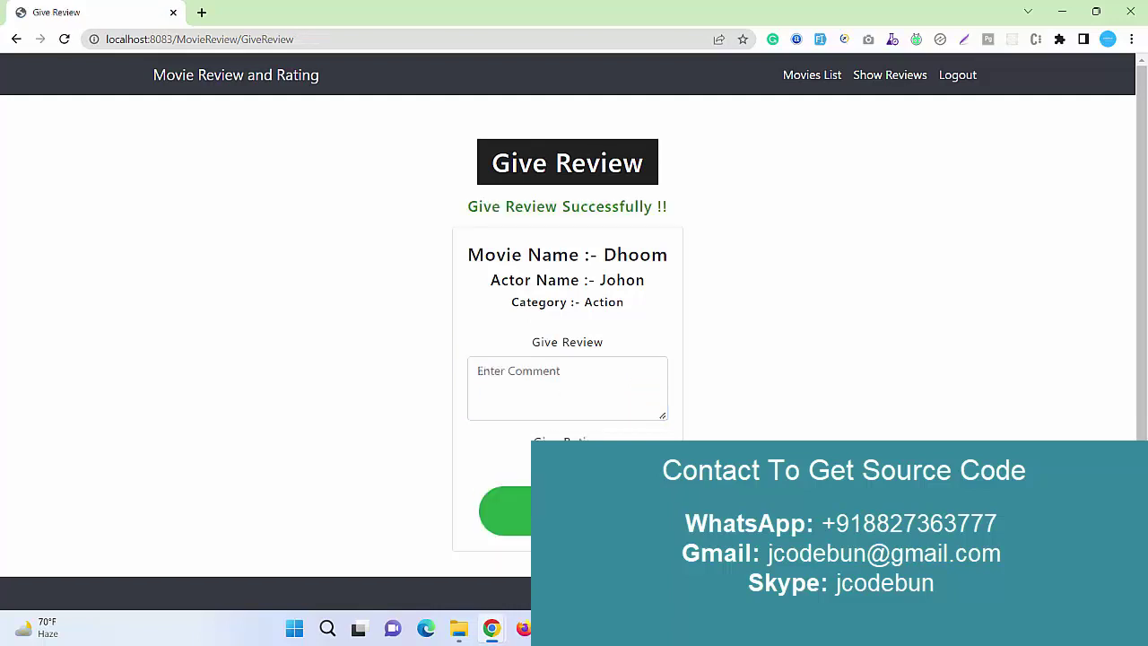
Show this user's reviews and highlight the newly posted Dhoom review
left_click(881, 79)
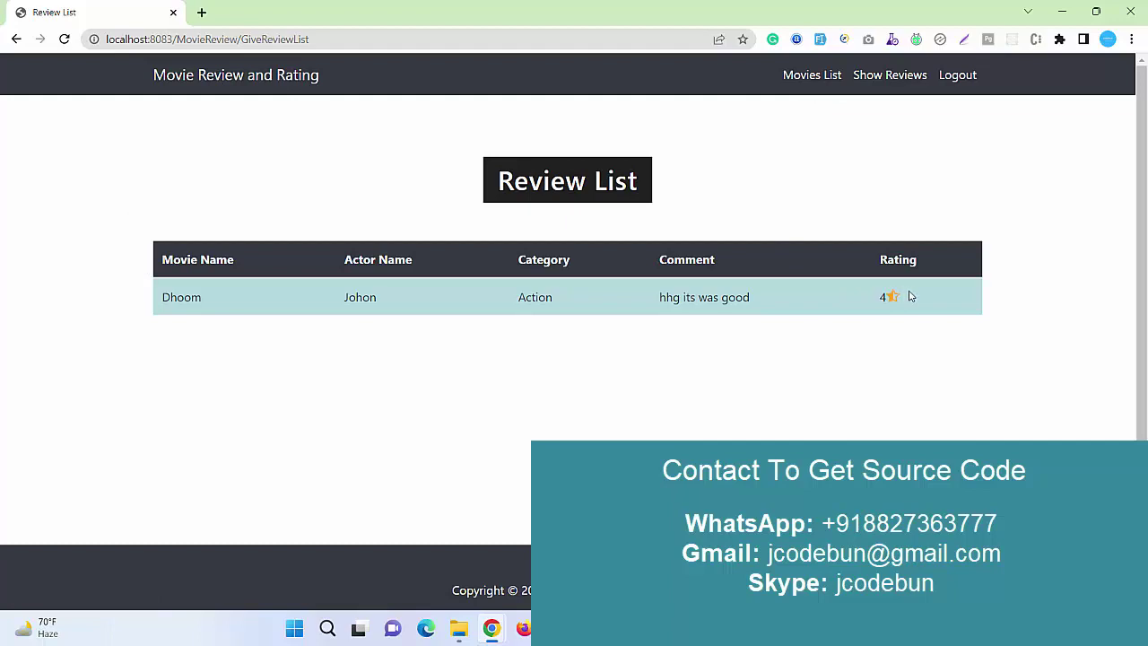
left_click_drag(909, 296, 132, 294)
left_click(359, 204)
Log out, check all three reviews in the public Review List, then go back to the welcome page
left_click(951, 78)
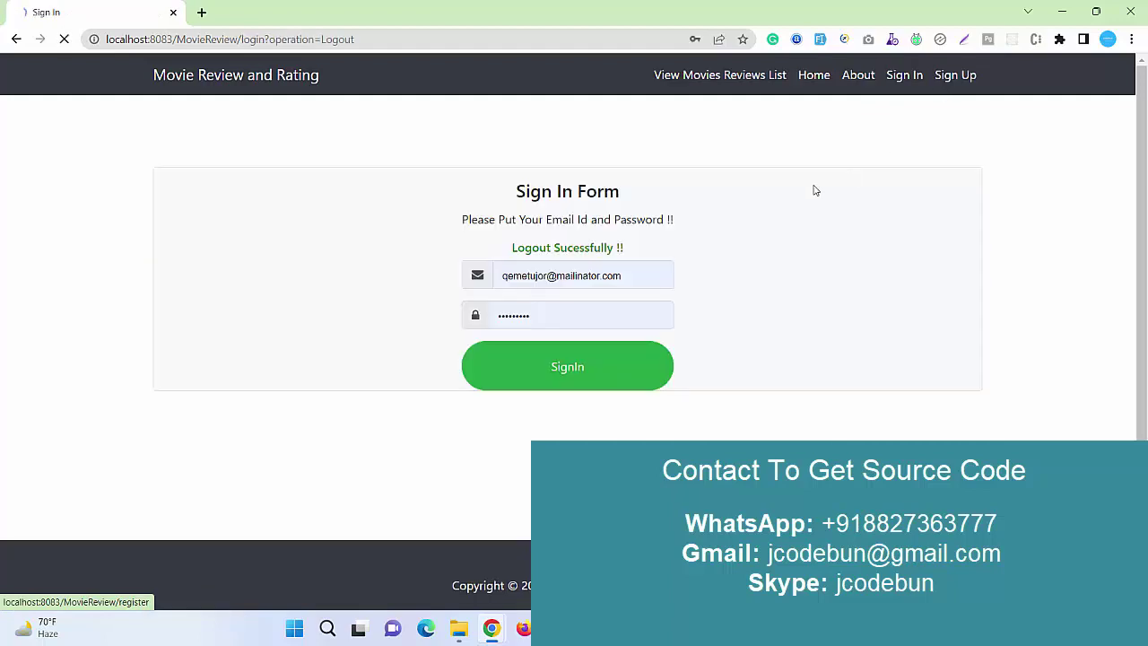
left_click(714, 77)
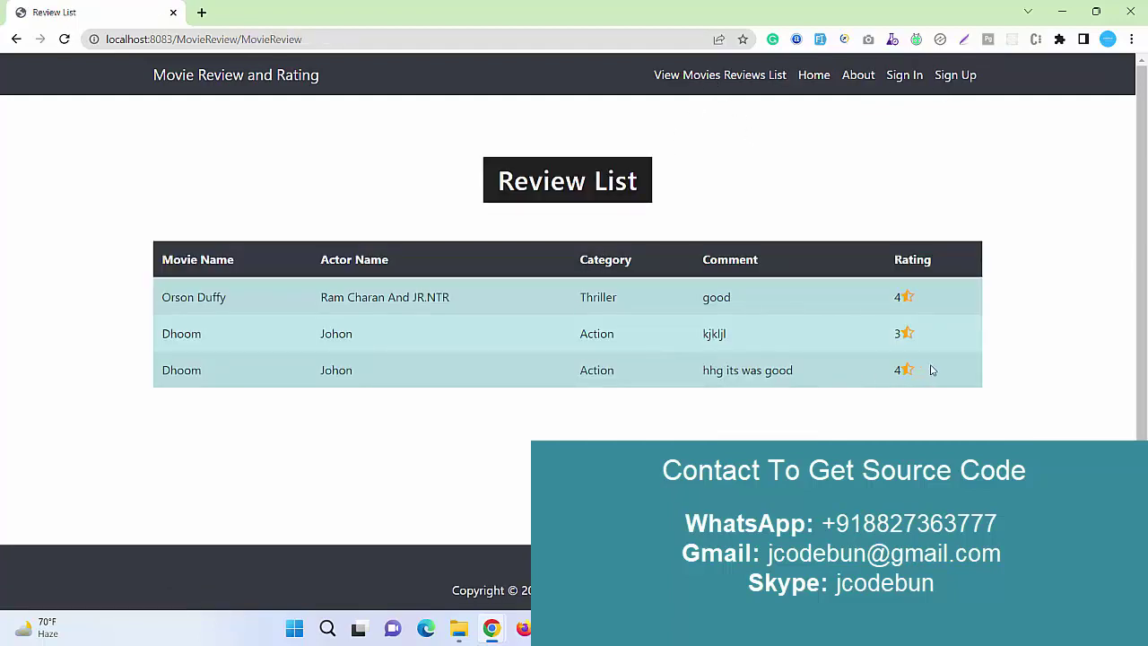
mouse_move(933, 370)
left_mouse_down()
mouse_move(377, 366)
mouse_move(159, 311)
left_mouse_up()
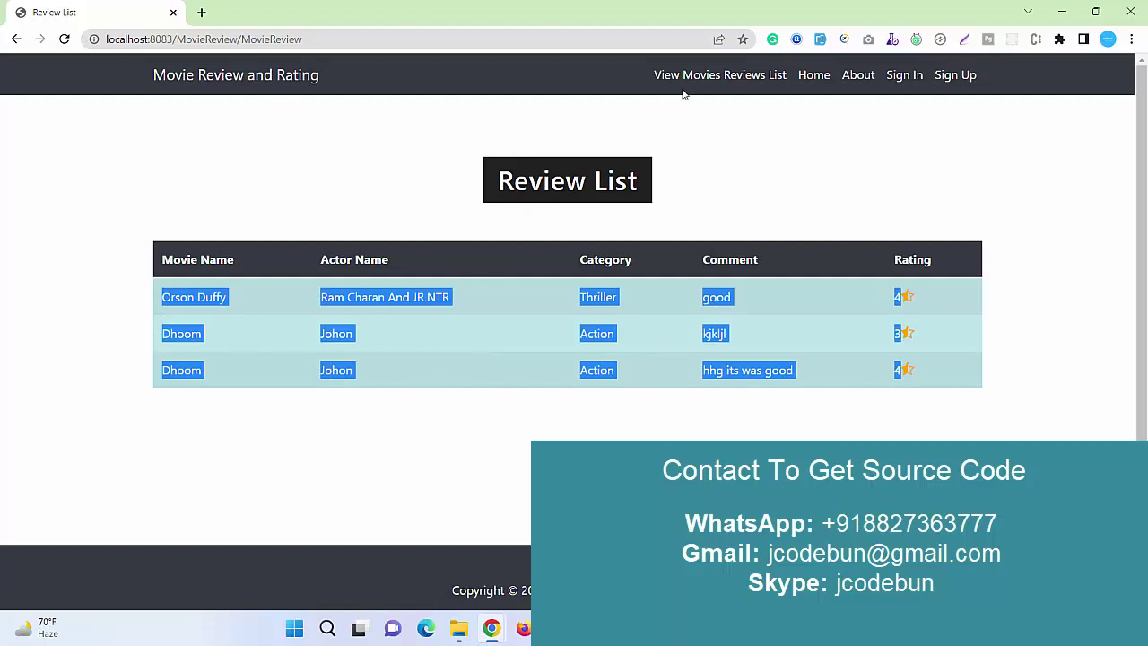
left_click(239, 81)
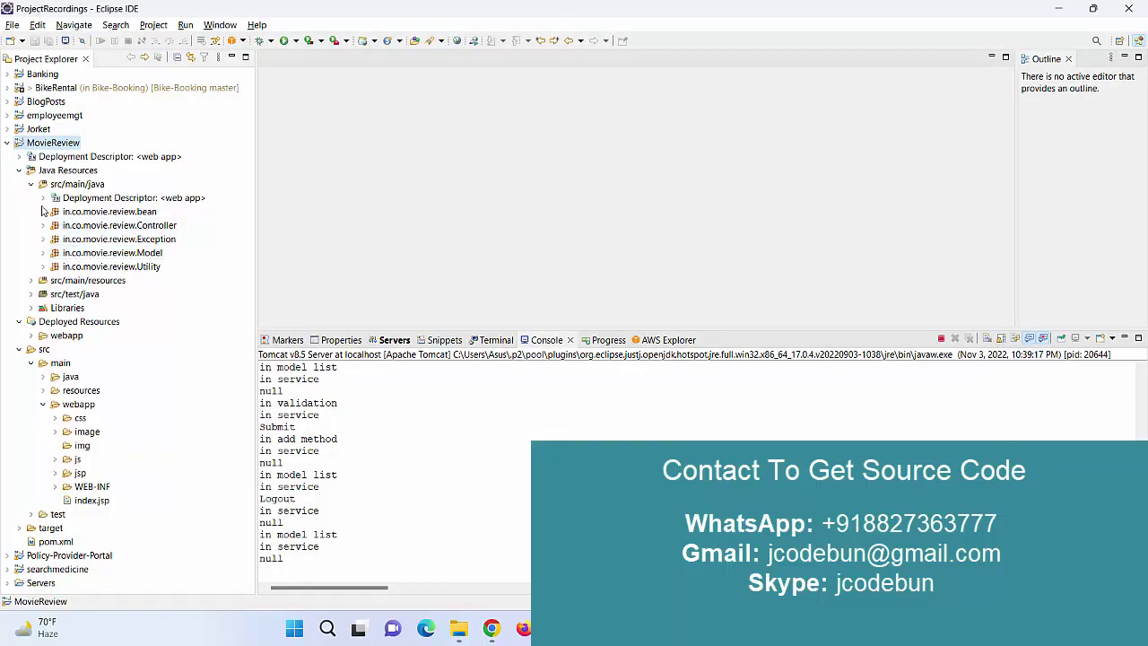
Expand in.co.movie.review.bean in Project Explorer to reveal UserBean, MoviesBean and GiveReview
left_click(42, 212)
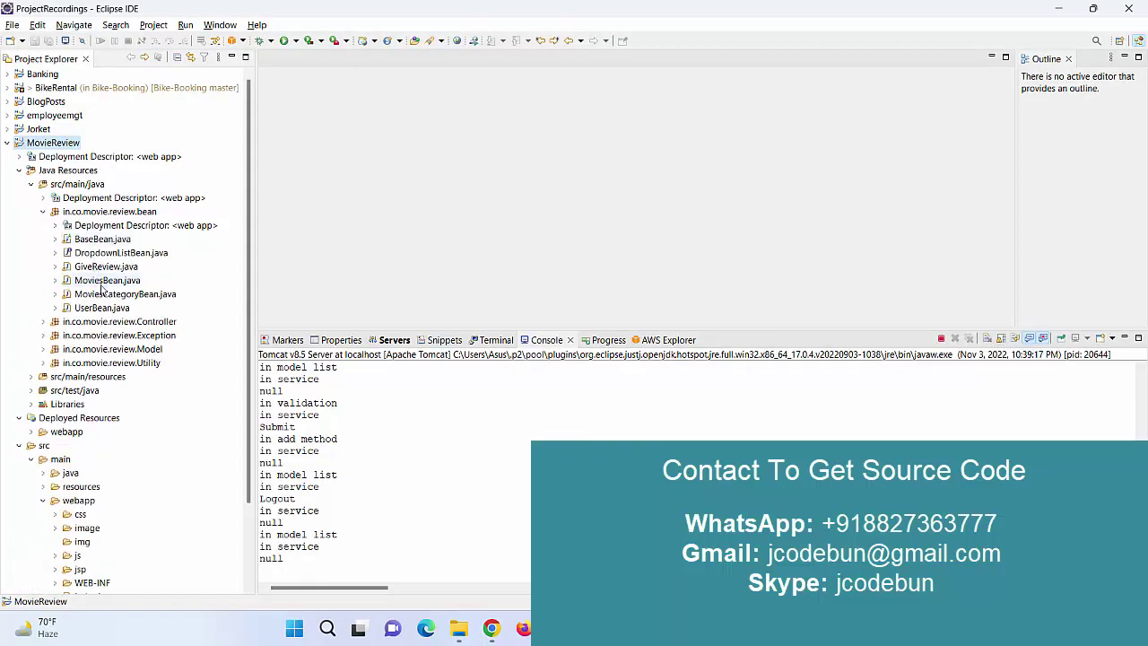